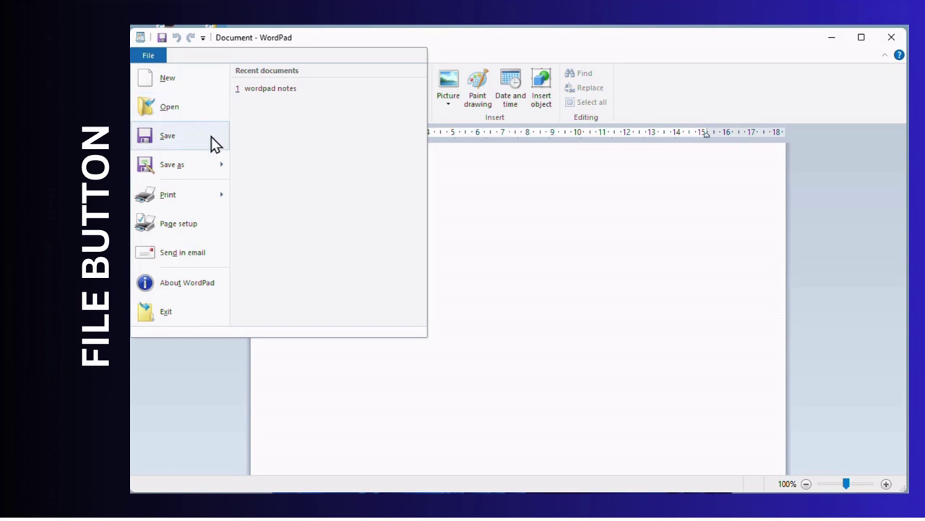
- Bring up the Open dialog and scroll the Documents folder down to wordpad notes
left_click(171, 108)
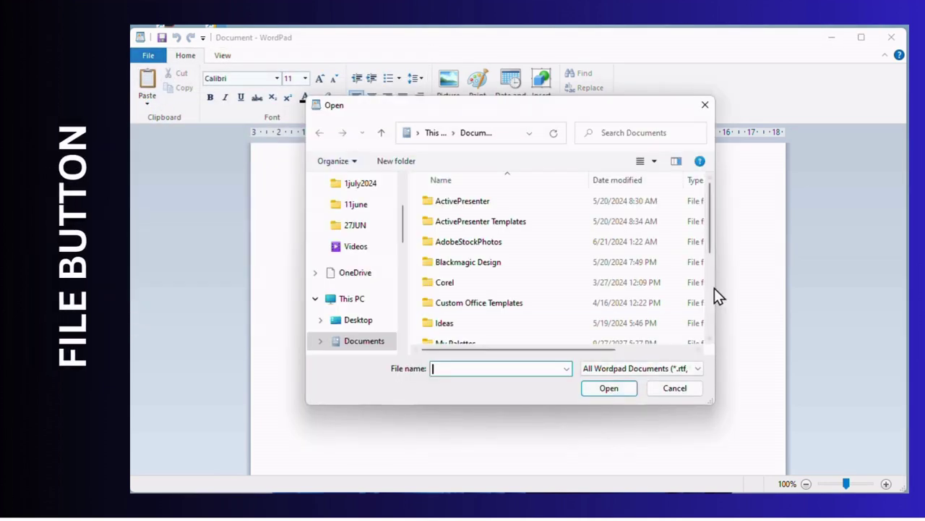
left_click_drag(712, 240, 707, 267)
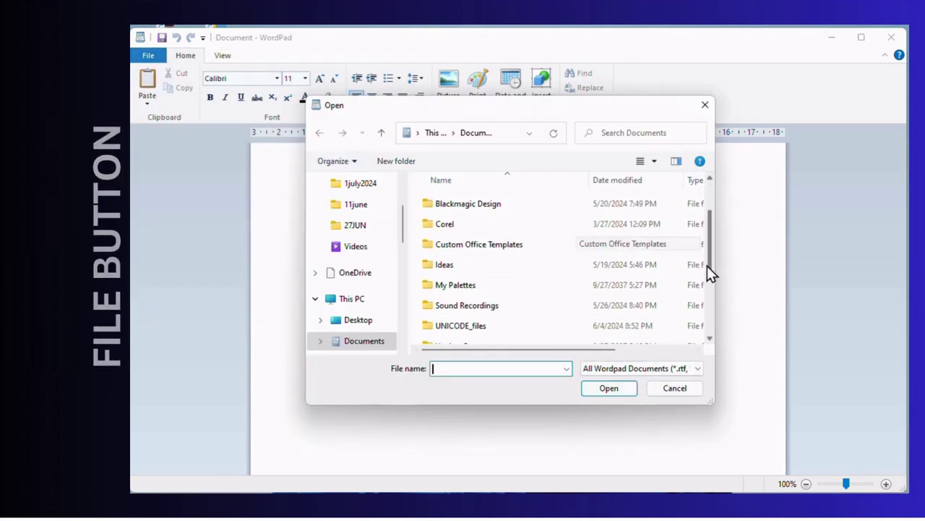
scroll(506, 260, "down", 2)
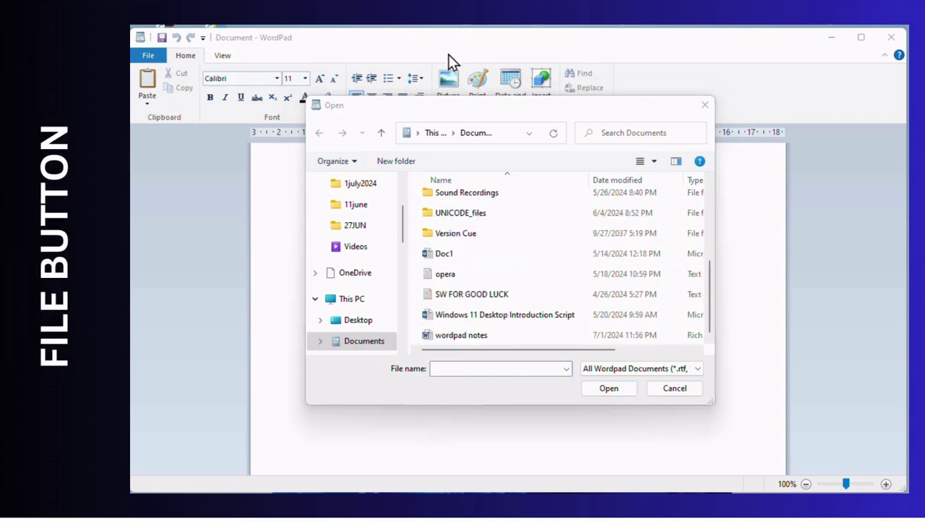
- Open the wordpad notes document from the Documents folder
double_click(463, 335)
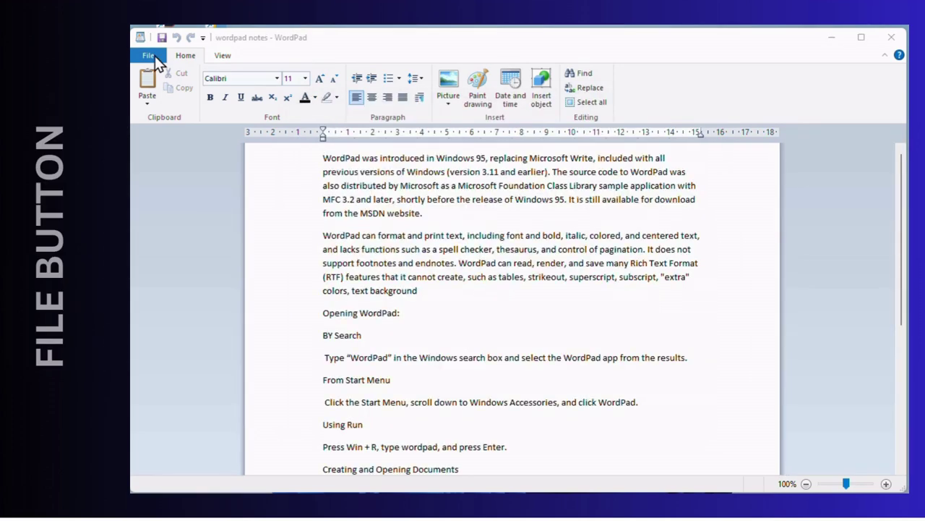
left_click(156, 57)
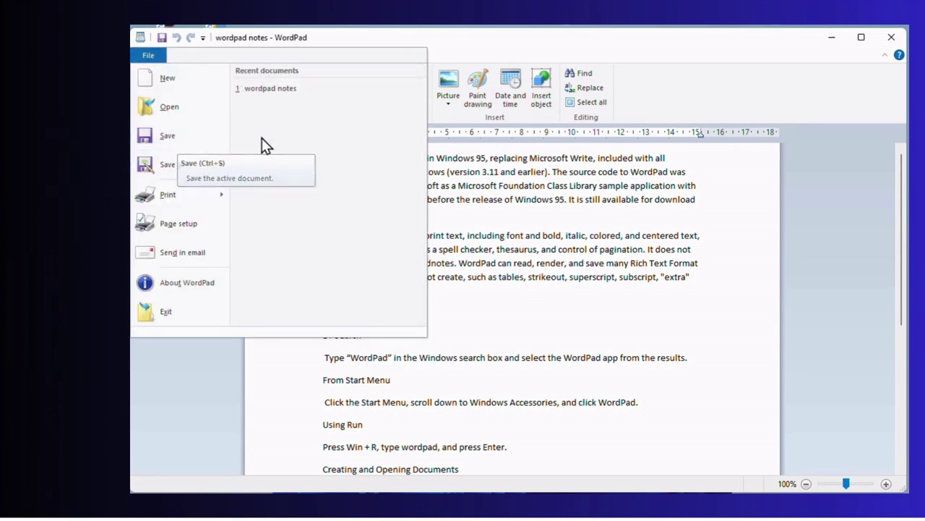
key("Escape")
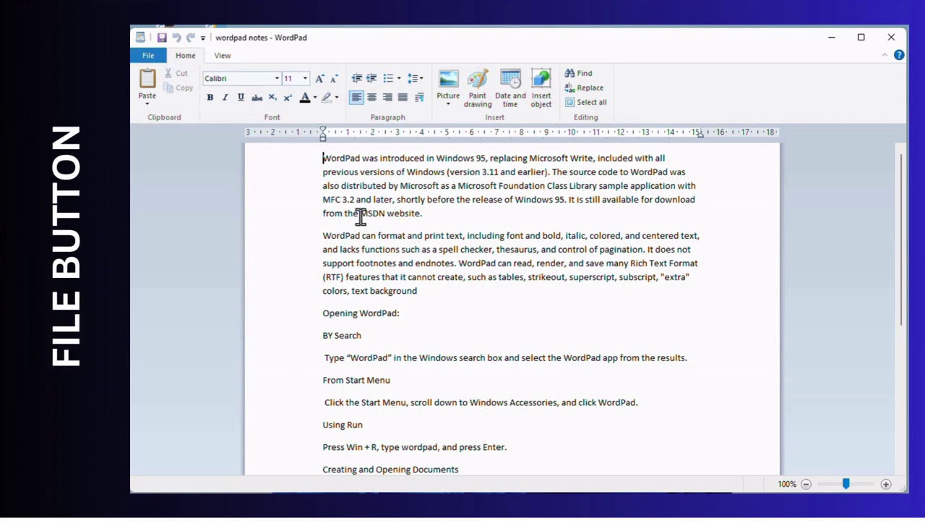
- Make the 'Opening WordPad:' heading bold and the 'BY Search' line italic
left_click(313, 316)
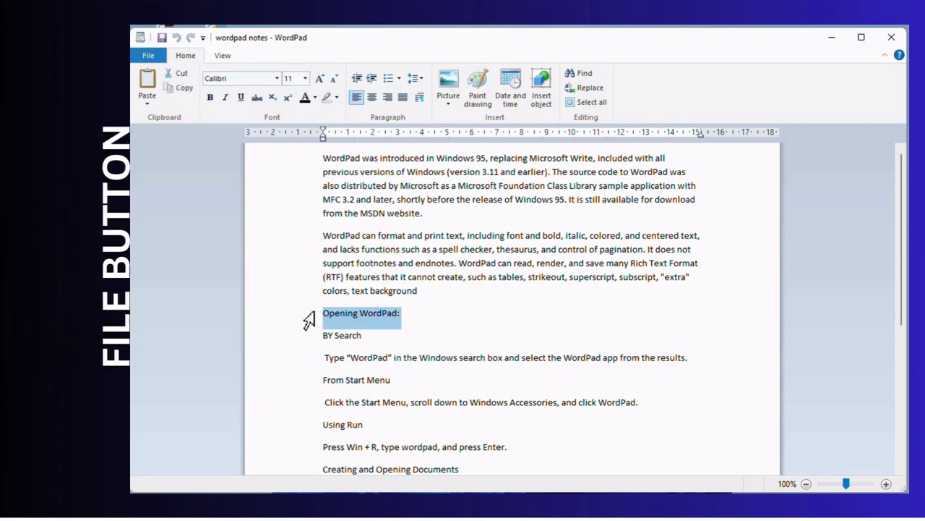
left_click(210, 97)
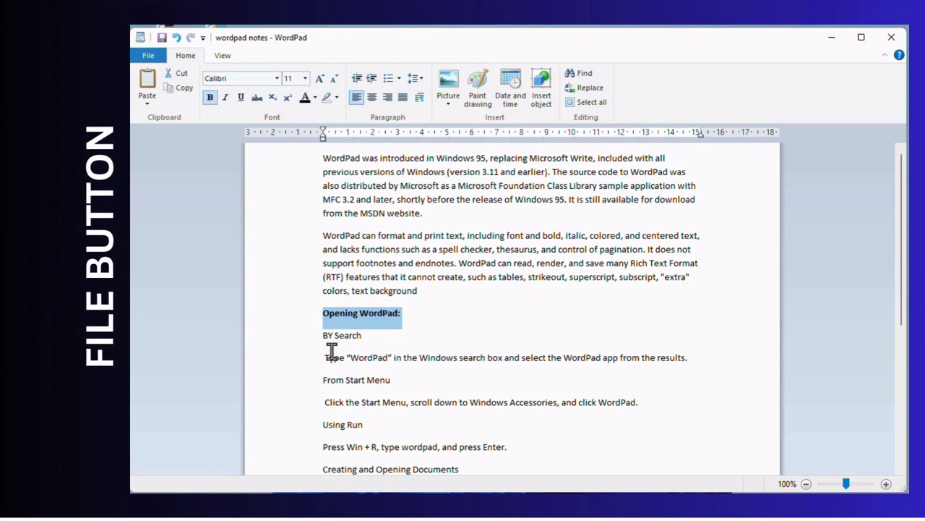
left_click(314, 336)
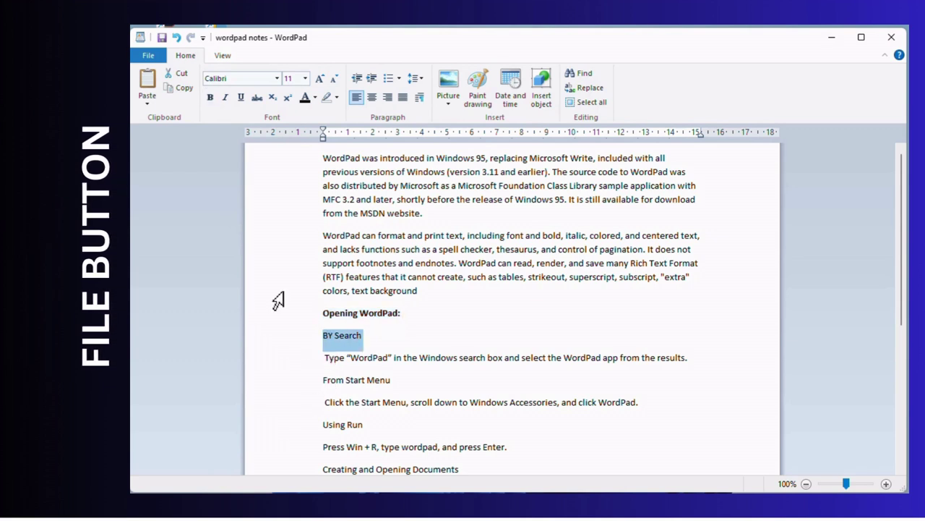
left_click(226, 98)
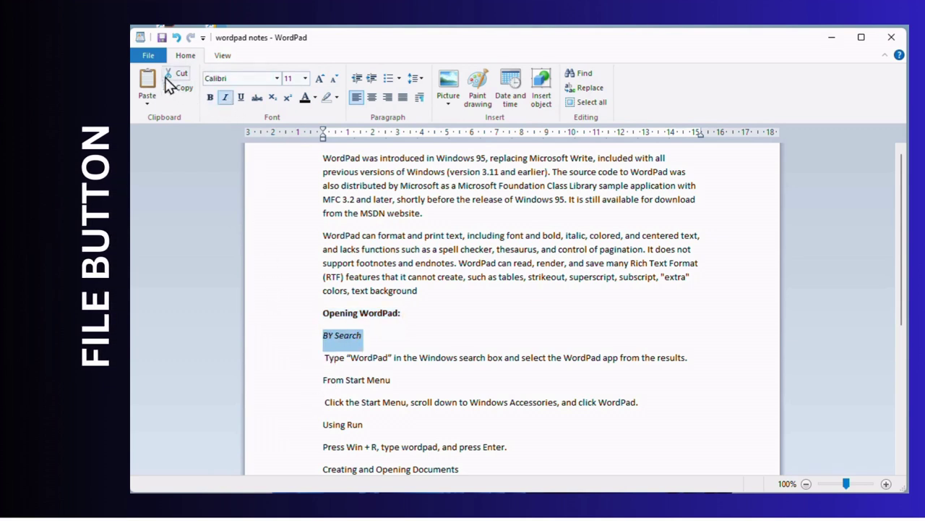
left_click(150, 59)
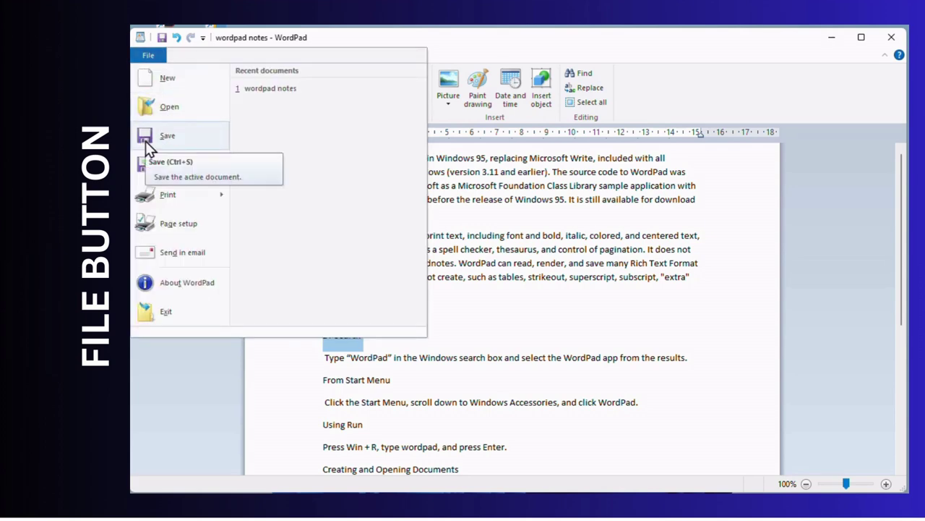
- Save the wordpad notes document with its bold and italic formatting
left_click(146, 143)
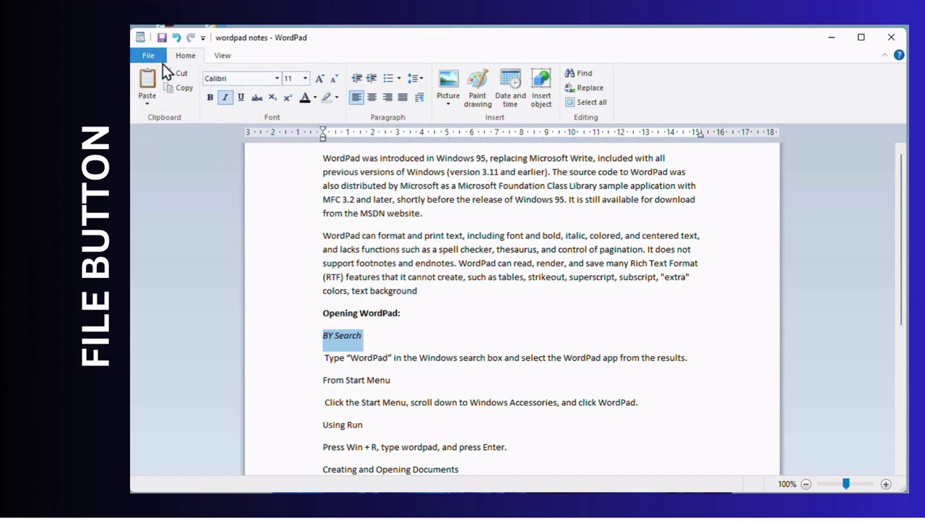
left_click(145, 58)
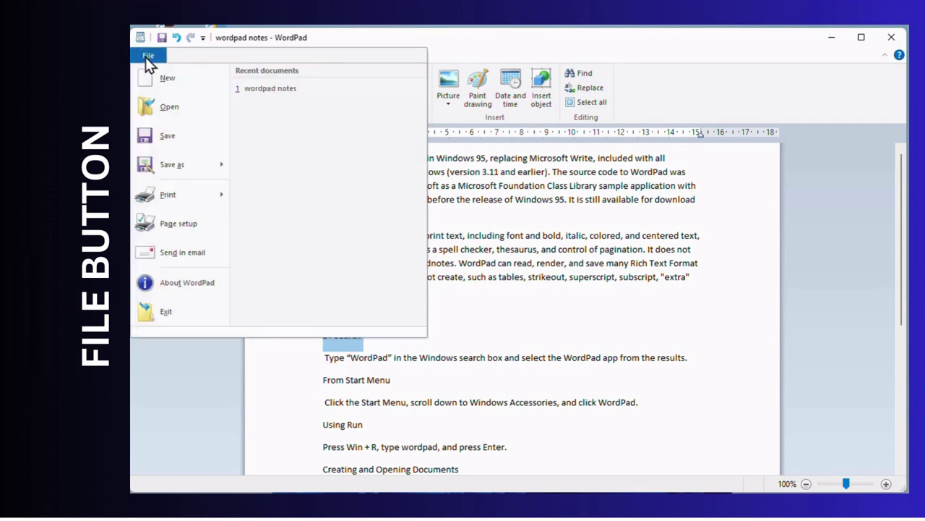
left_click(564, 238)
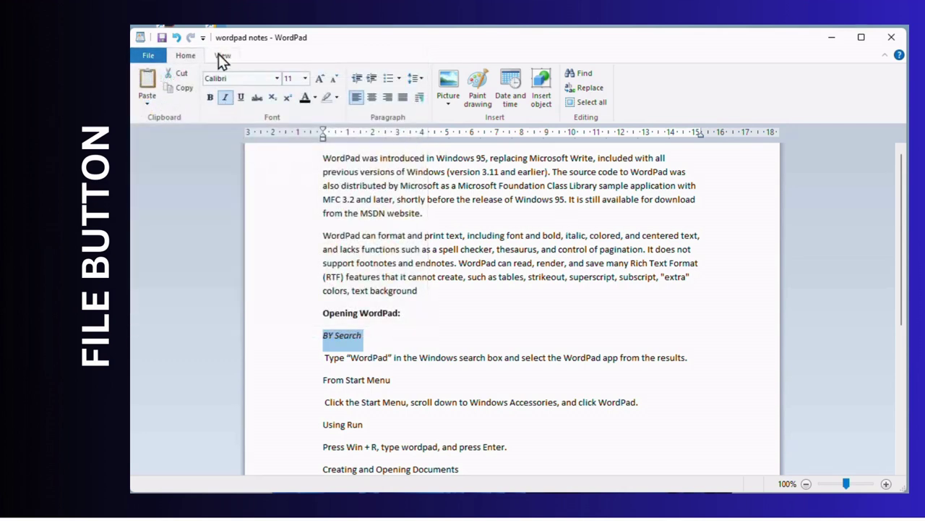
- Look over the Save as format choices without picking one
left_click(149, 58)
mouse_move(159, 154)
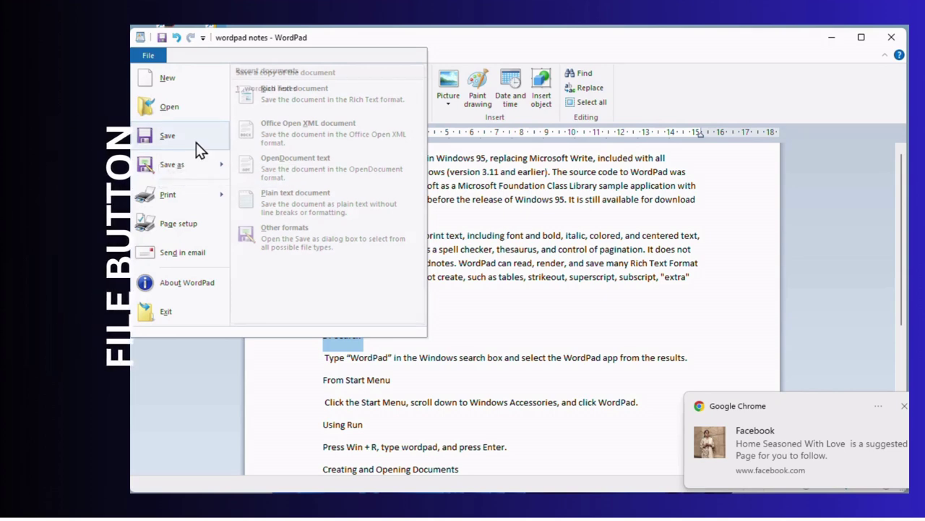
left_click(443, 31)
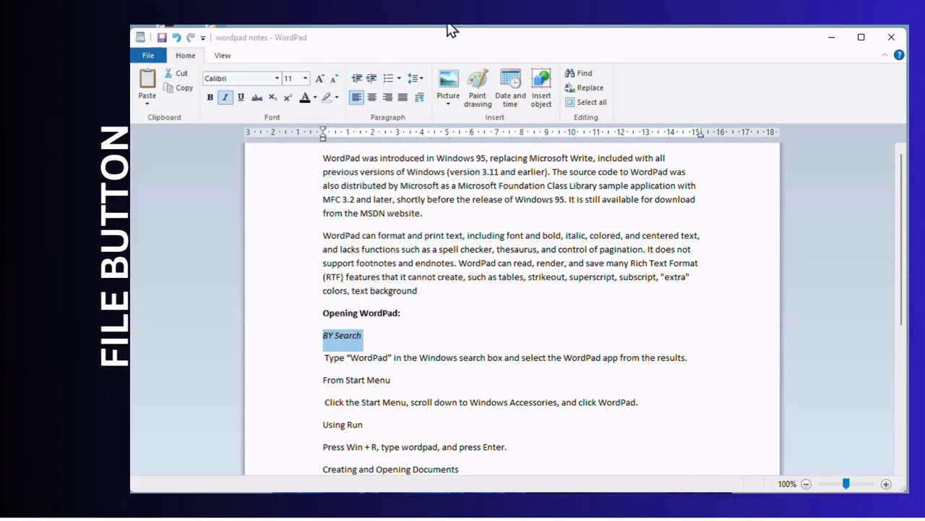
left_click(143, 56)
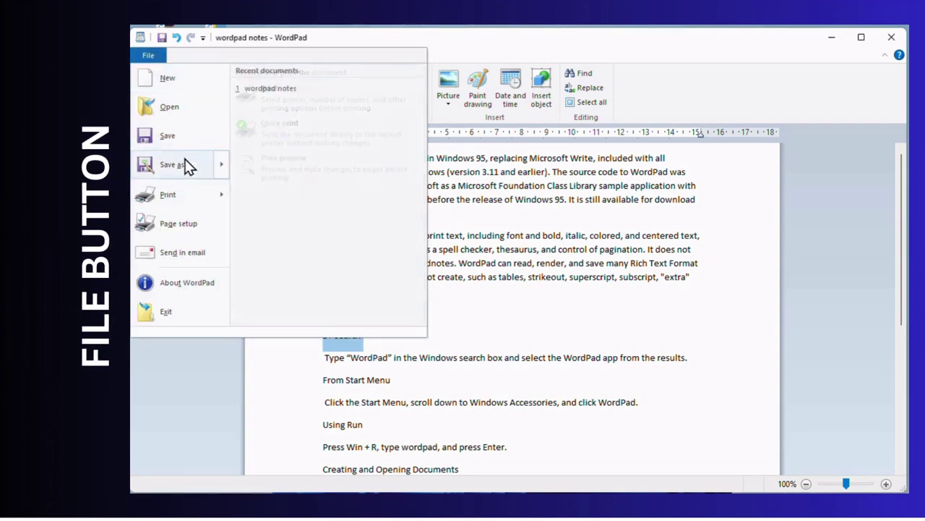
- Set the Save As type for wordpad notes in Documents to OpenDocument Text
left_click(342, 197)
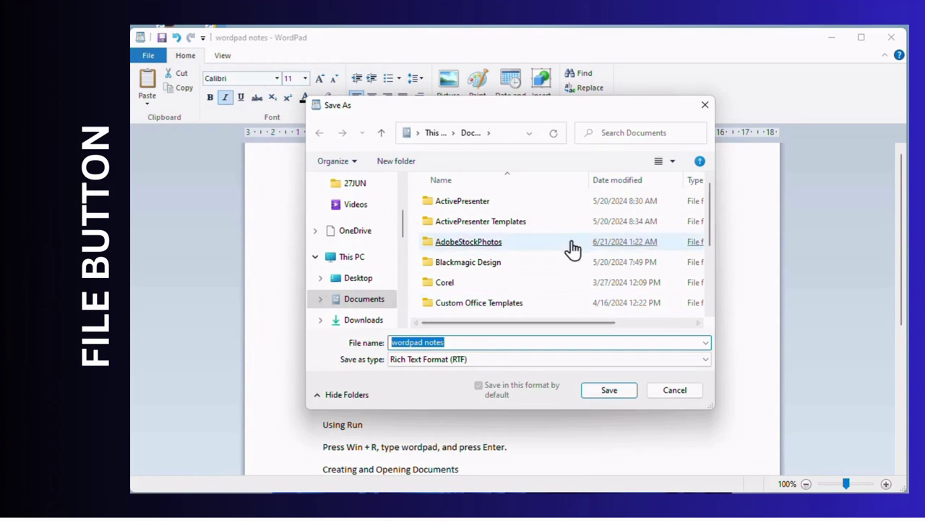
left_click(468, 347)
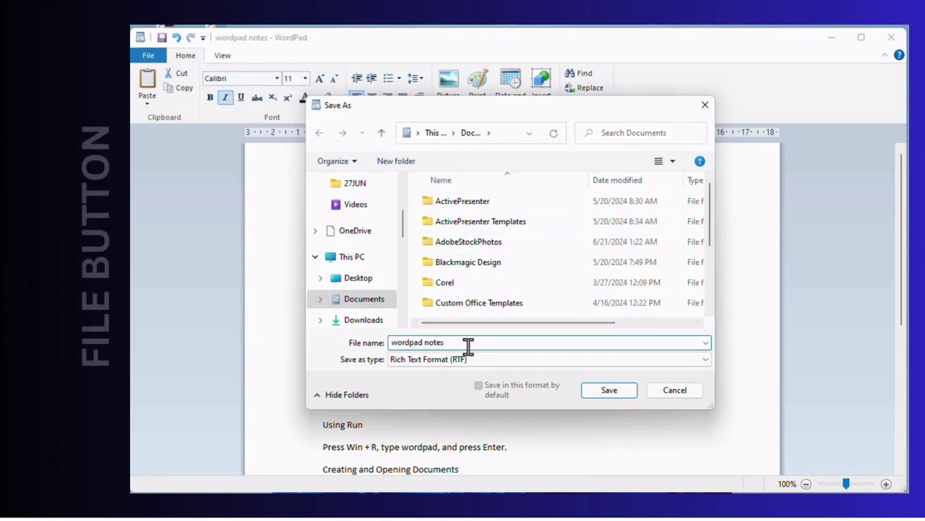
left_click(468, 359)
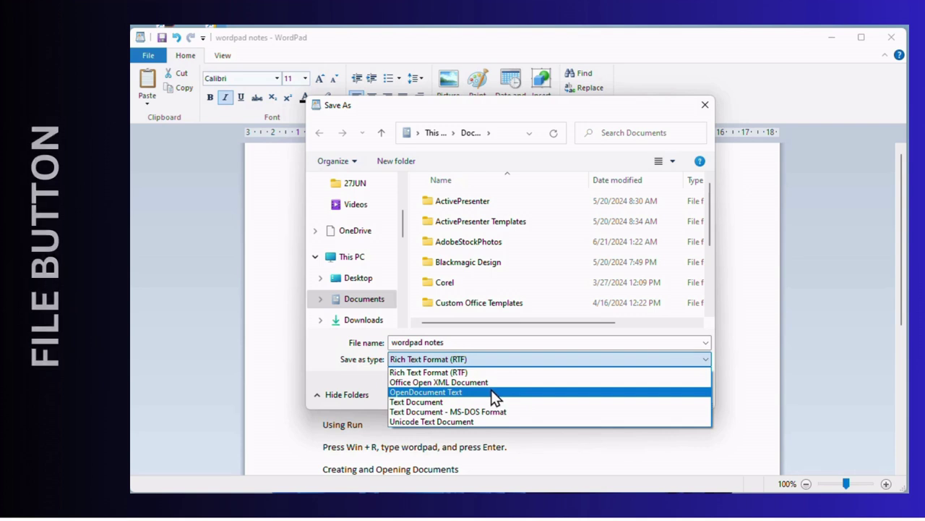
left_click(460, 392)
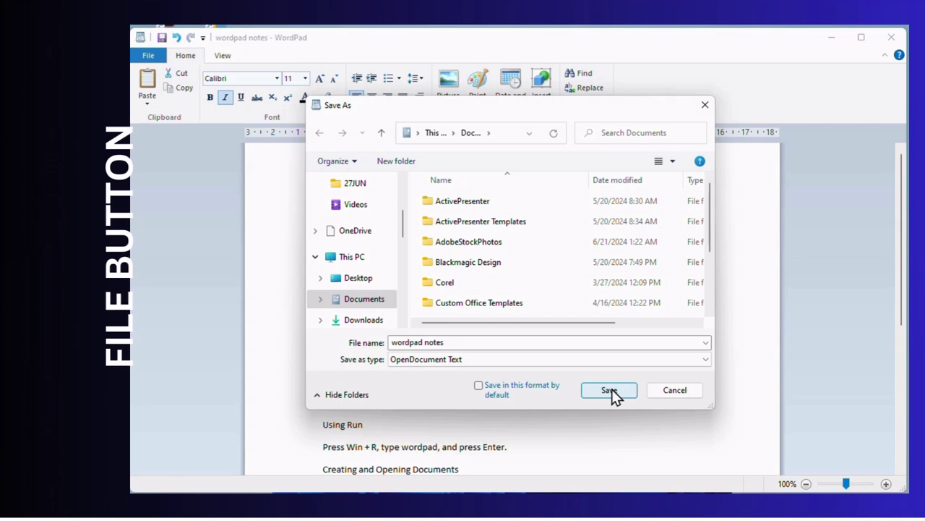
left_click(610, 391)
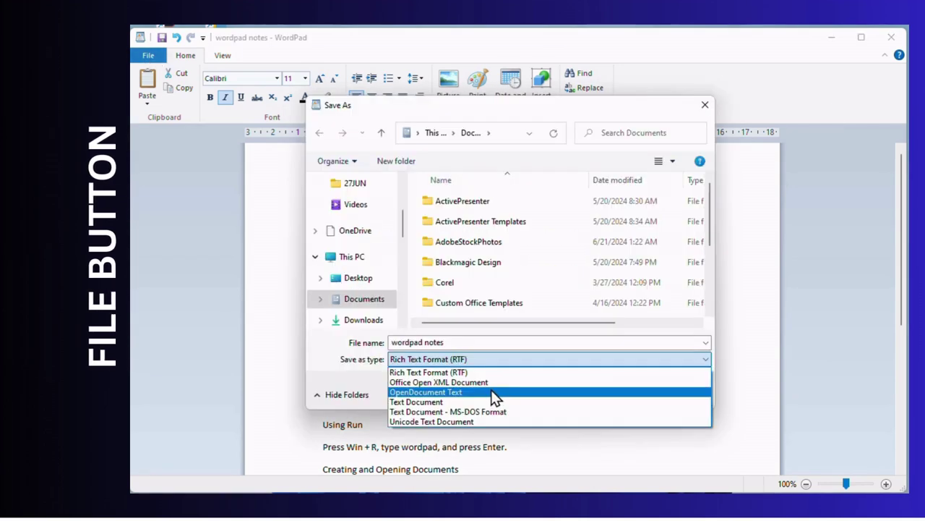
left_click(459, 394)
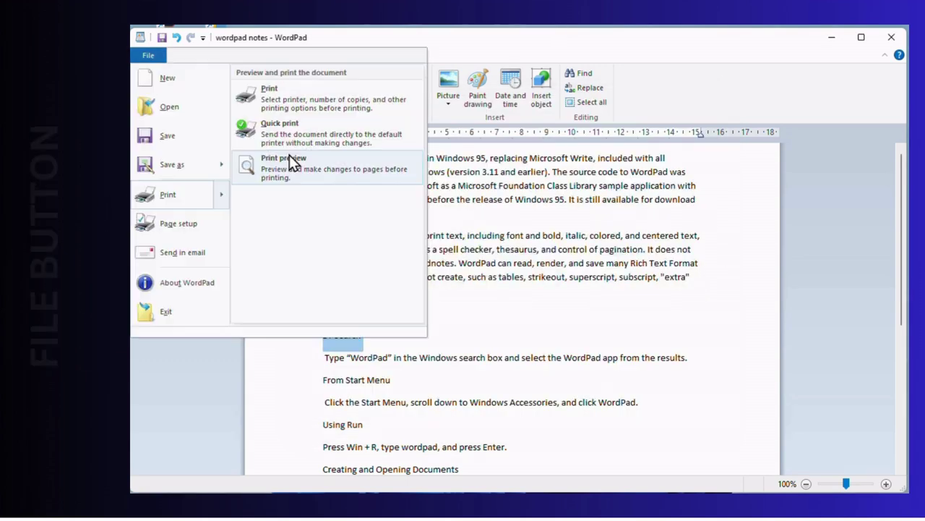
- Show the notes in Print preview and flip between pages 1 and 2, ending on page 1
key("Escape")
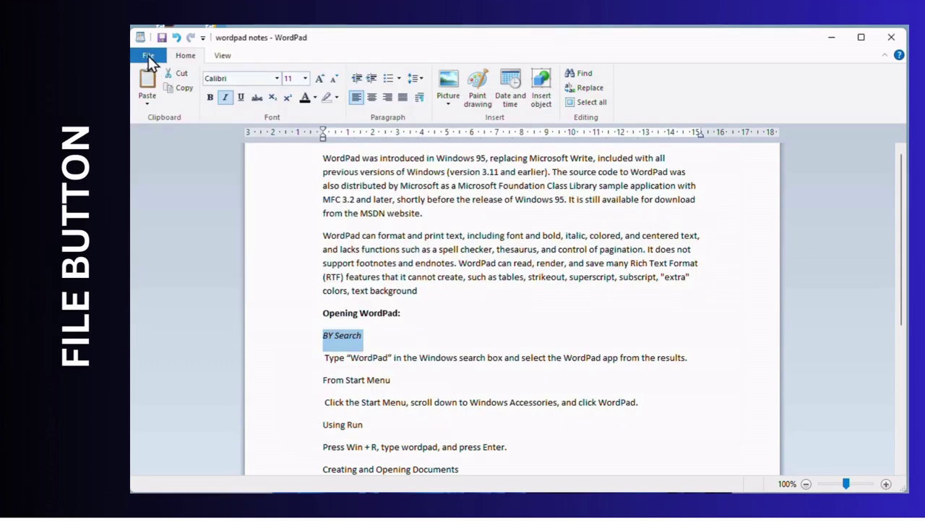
left_click(149, 56)
mouse_move(196, 194)
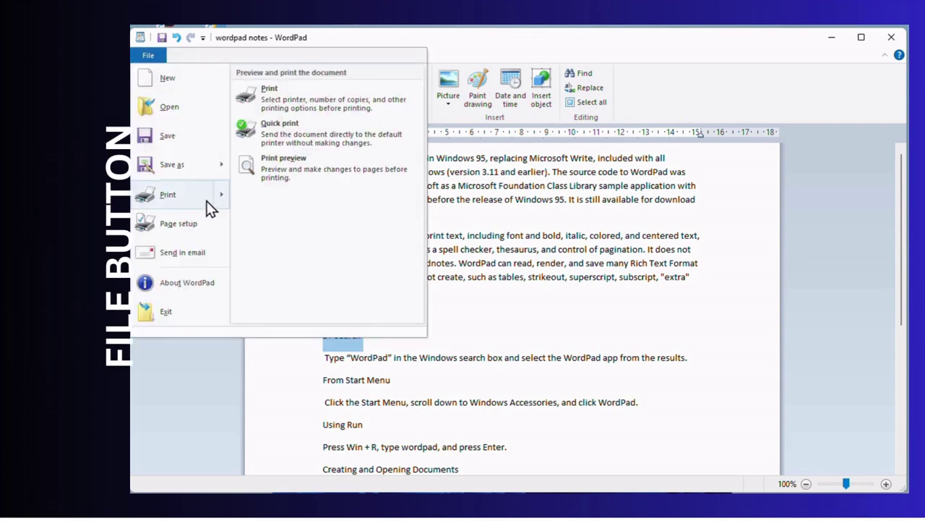
left_click(307, 173)
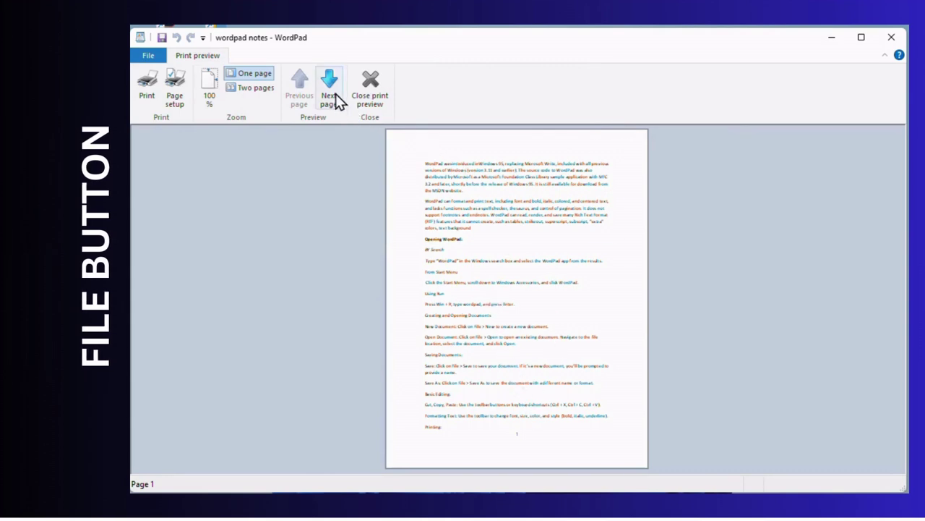
left_click(337, 100)
left_click(299, 99)
left_click(330, 98)
left_click(299, 99)
- Review Page Setup, keeping Letter paper and the 31.8 mm left margin, then confirm
left_click(175, 99)
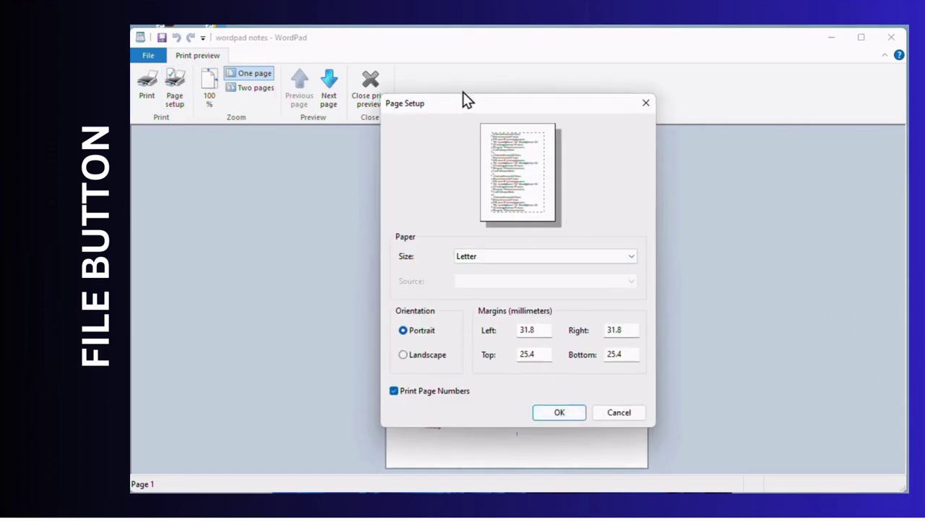
left_click(506, 257)
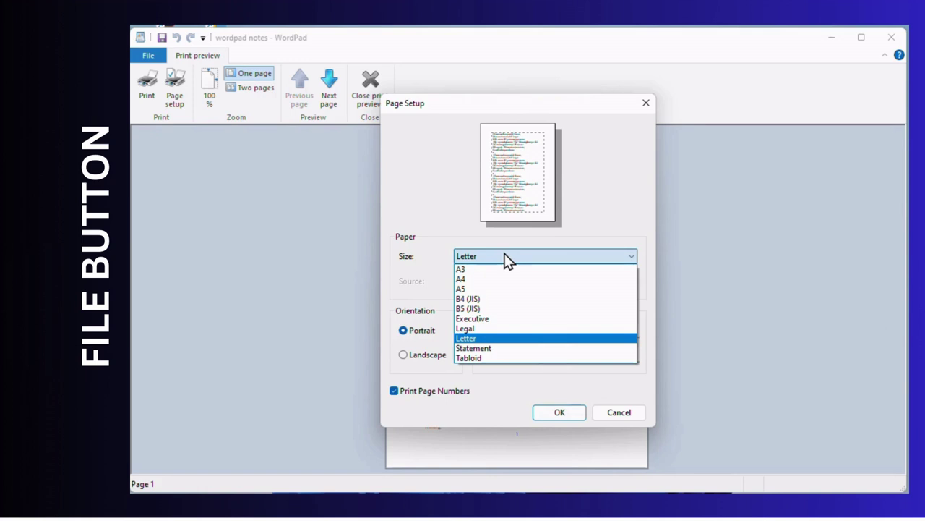
left_click(506, 257)
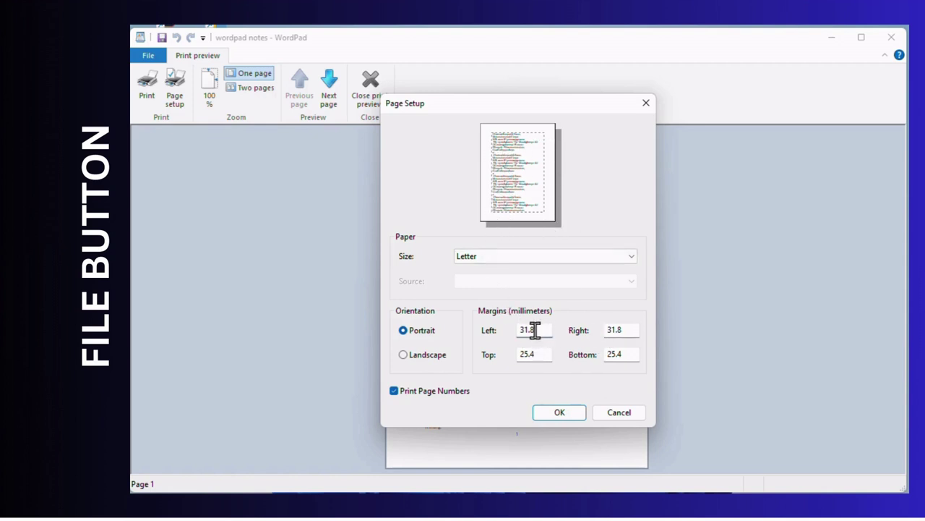
left_click_drag(535, 329, 501, 337)
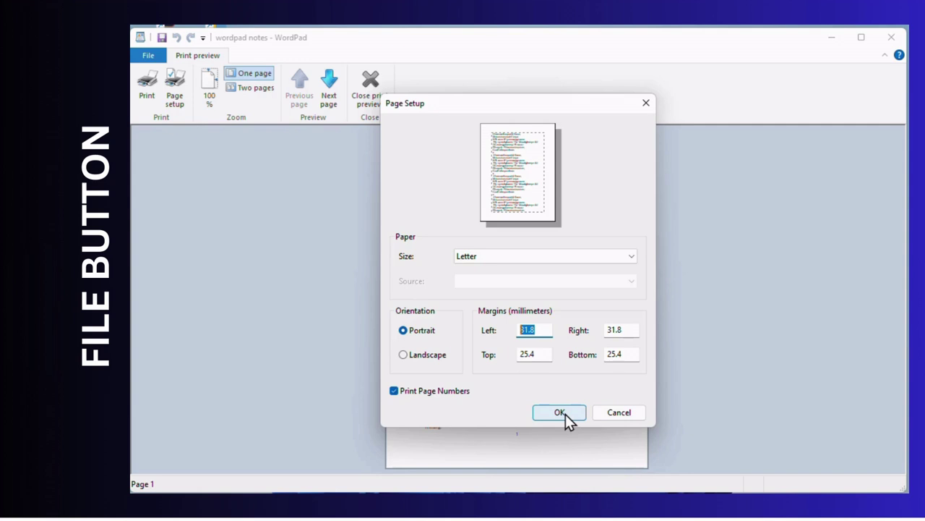
left_click(559, 412)
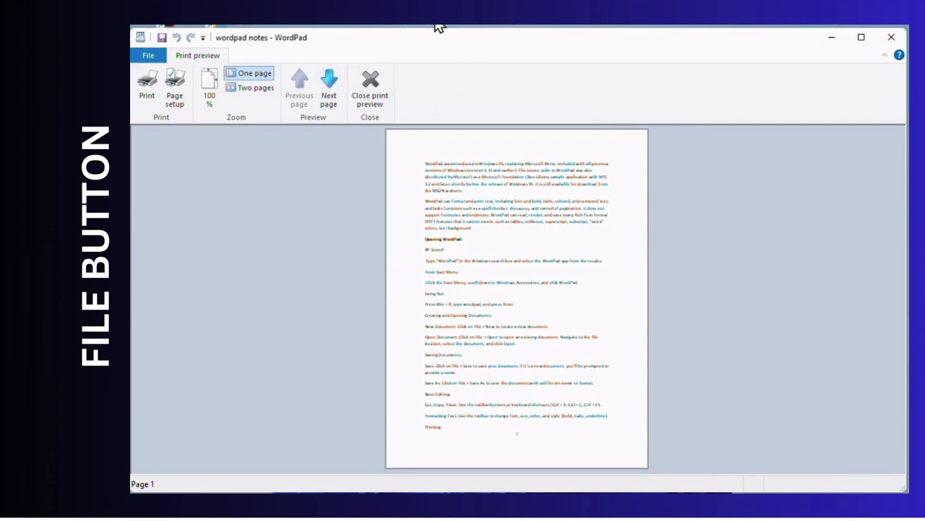
- Leave print preview and switch the measurement units to inches
left_click(370, 87)
left_click(231, 58)
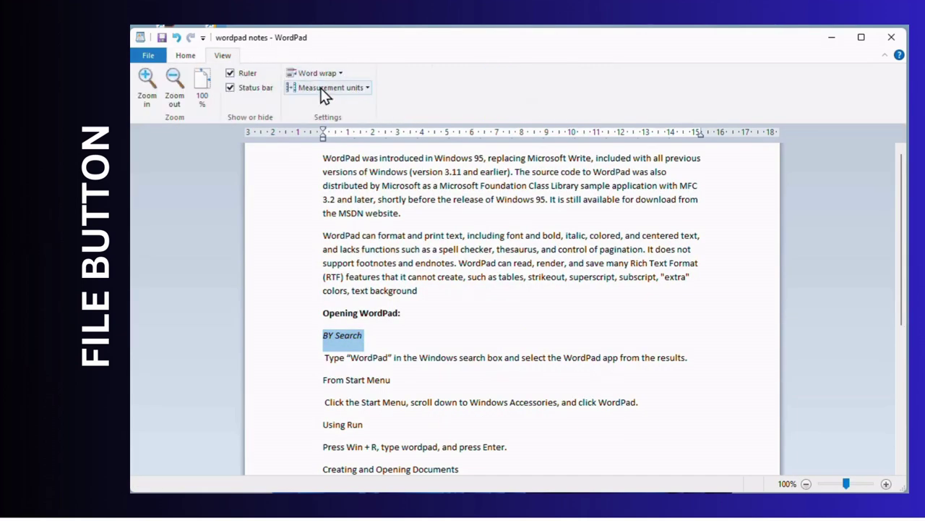
left_click(343, 89)
left_click(333, 104)
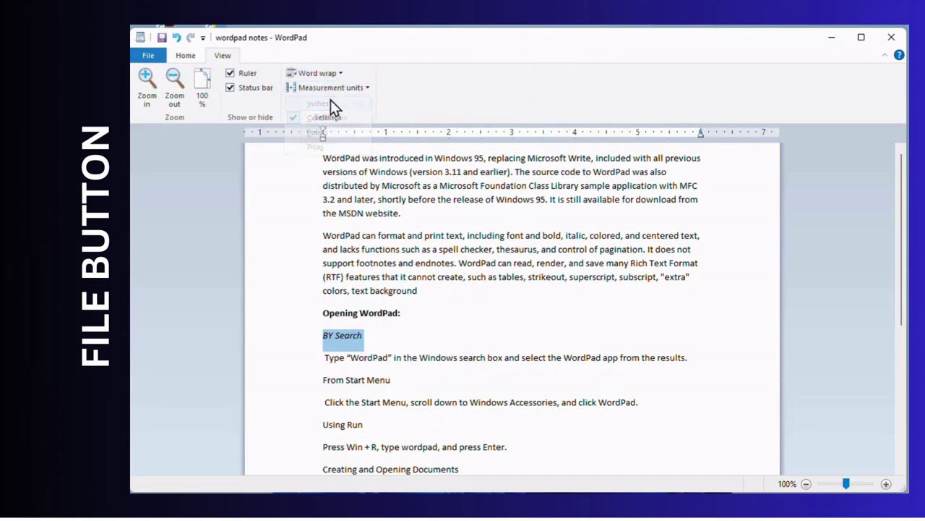
- Reopen the print preview and view Page setup twice without changing anything
left_click(163, 57)
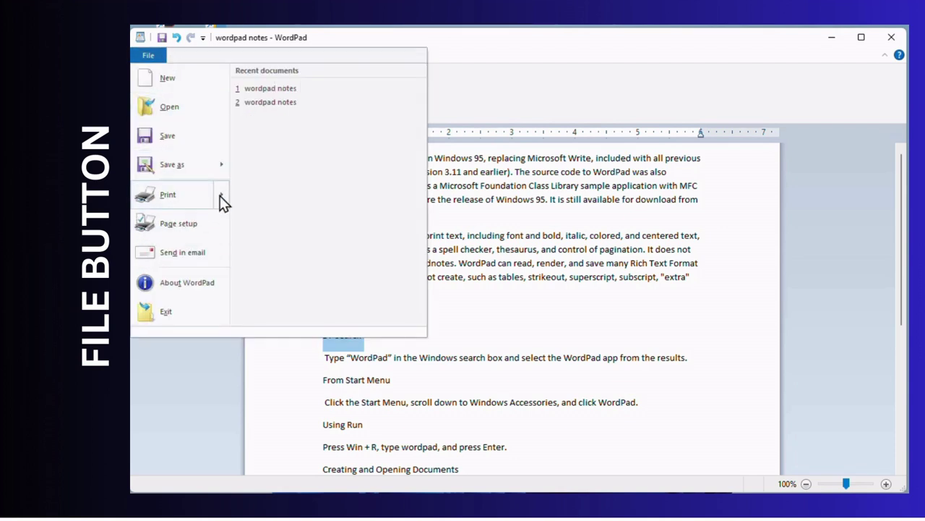
mouse_move(221, 194)
left_click(303, 159)
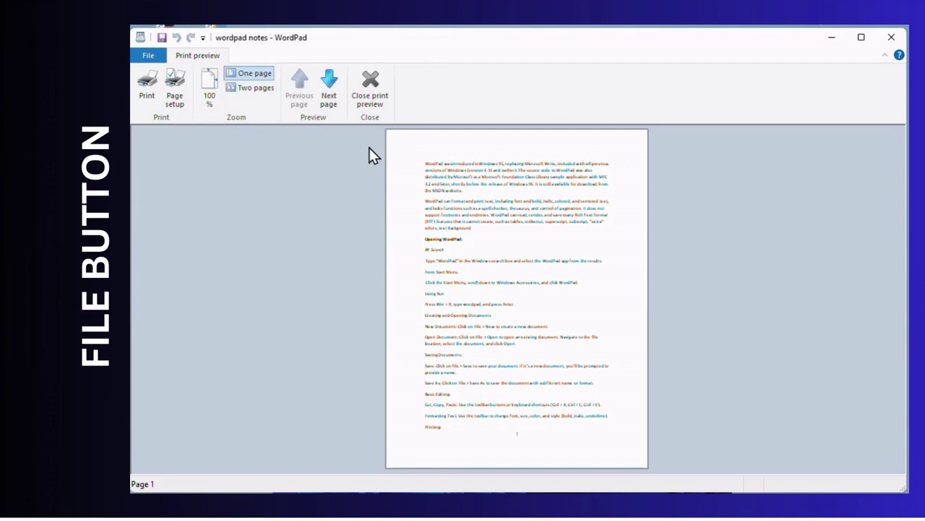
left_click(177, 91)
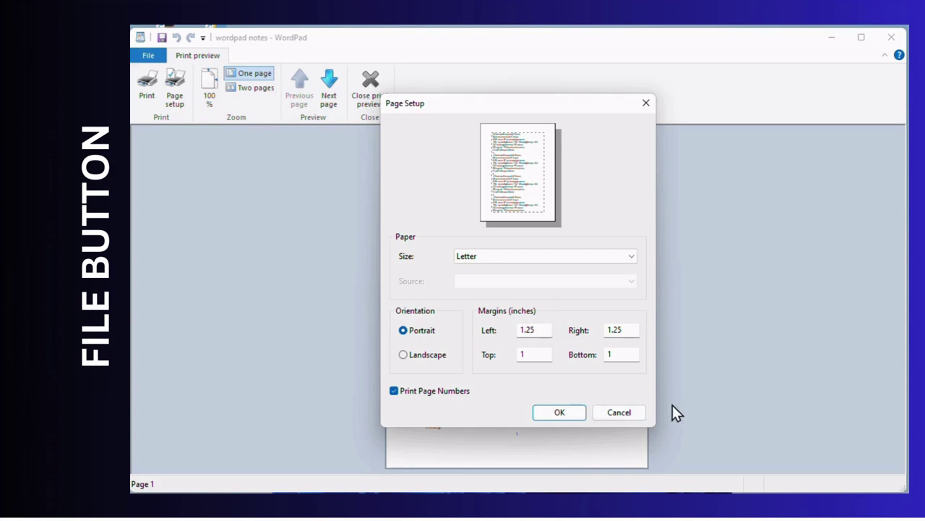
left_click(621, 414)
left_click(149, 58)
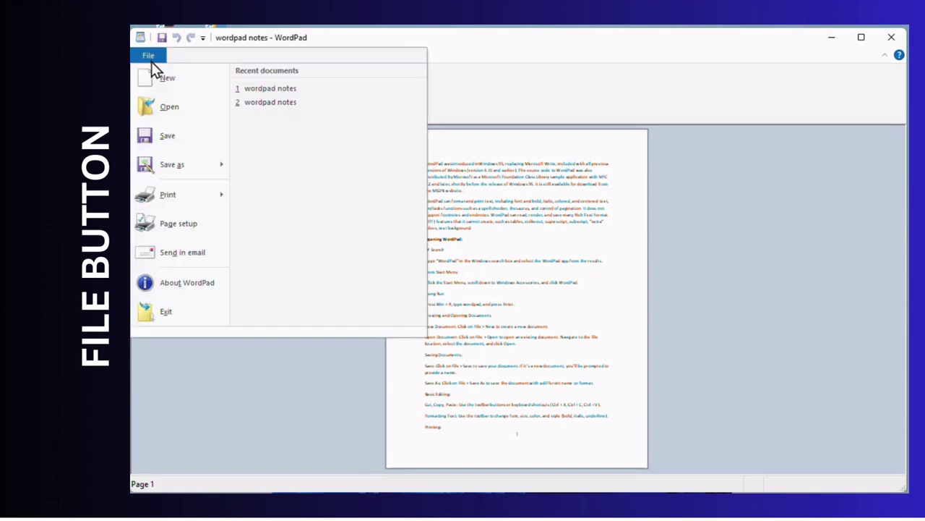
left_click(174, 223)
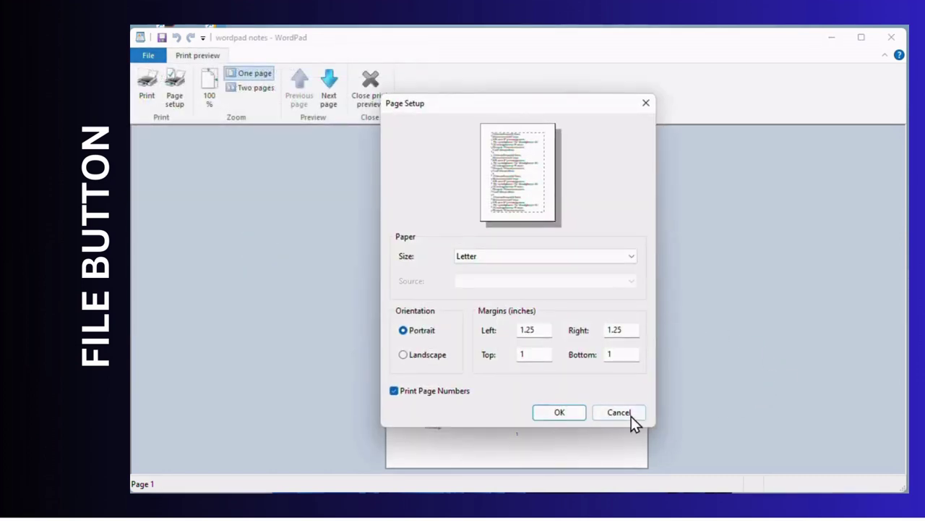
left_click(631, 418)
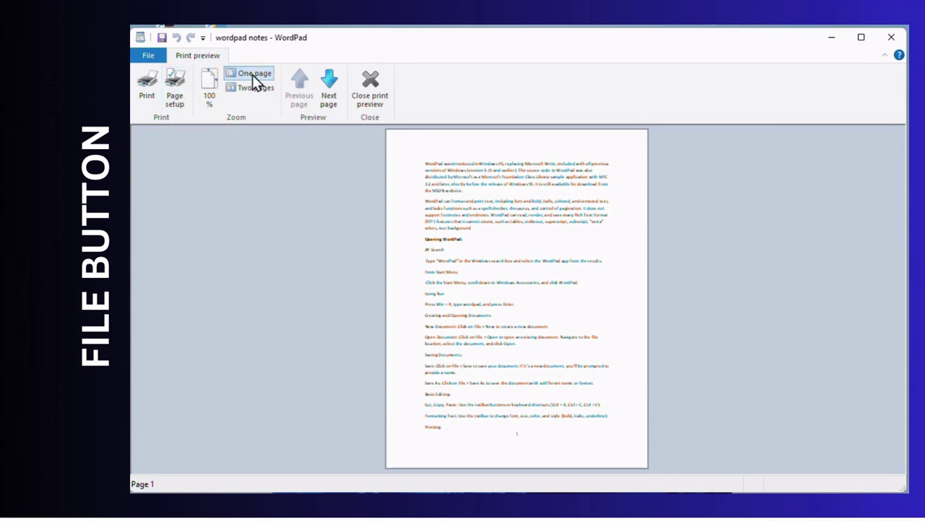
- Compare the preview at 100%, one page and two pages, flip between pages, then close it
left_click(214, 91)
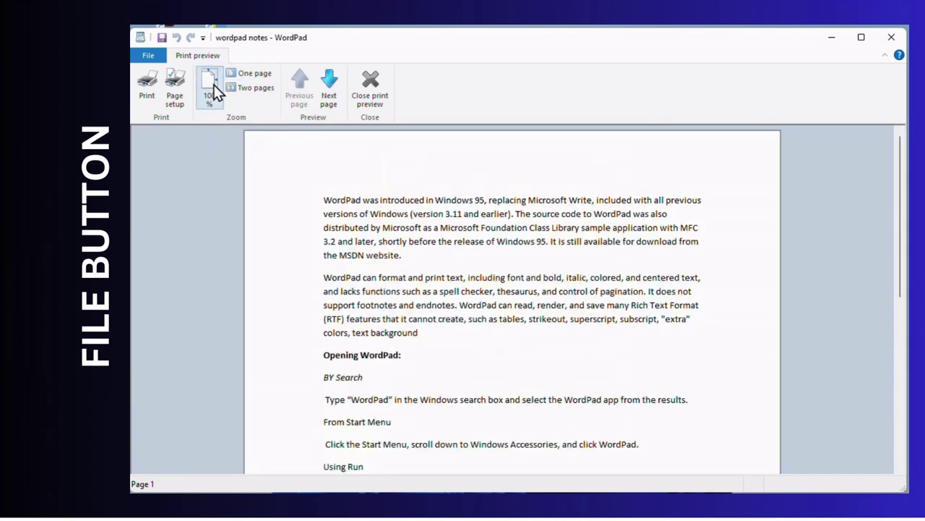
left_click(253, 81)
left_click(254, 89)
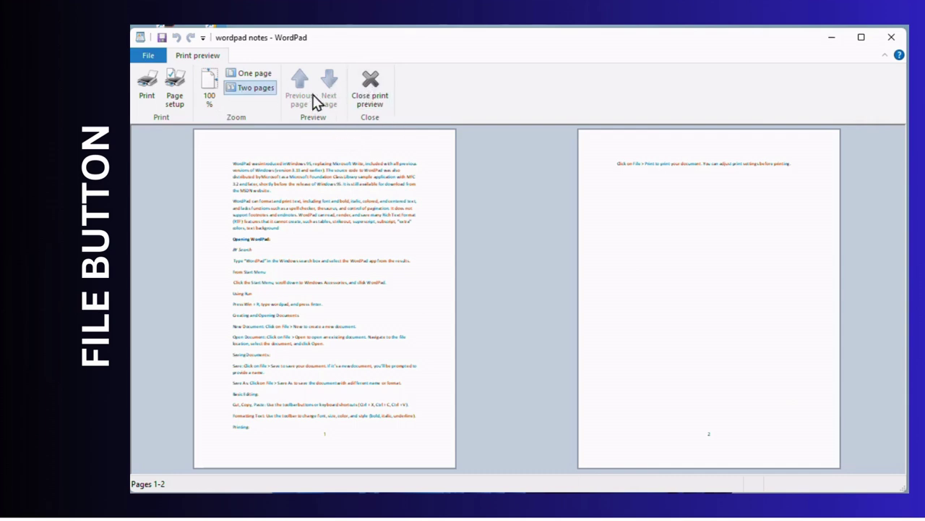
left_click(244, 75)
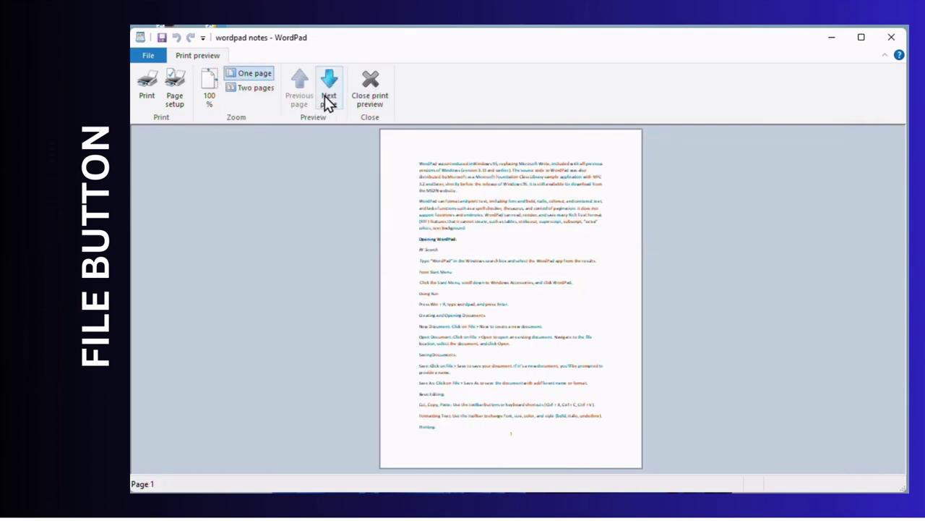
left_click(327, 100)
left_click(308, 100)
left_click(329, 100)
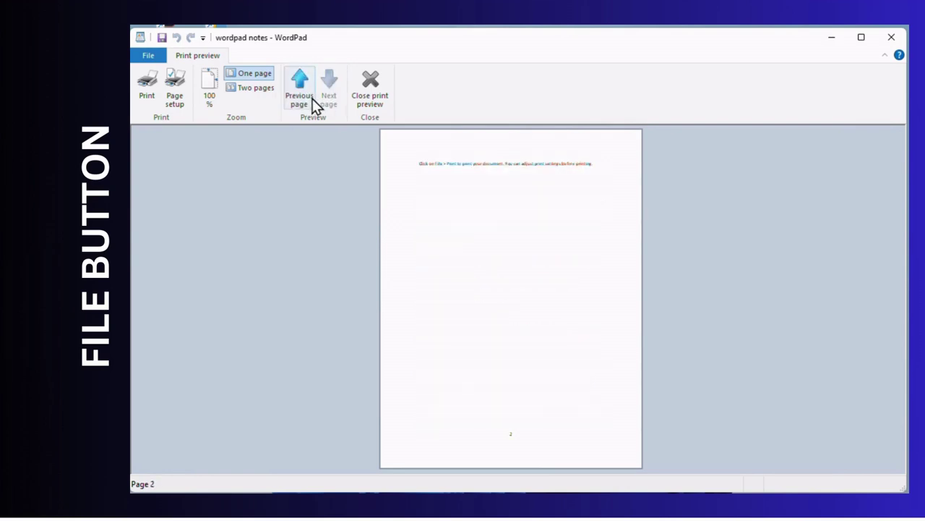
left_click(310, 101)
left_click(333, 101)
left_click(306, 98)
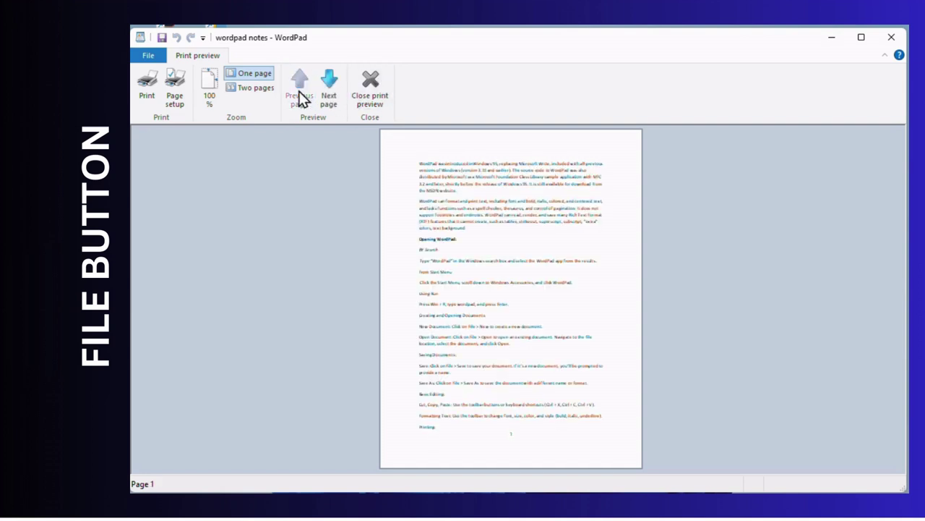
left_click(377, 99)
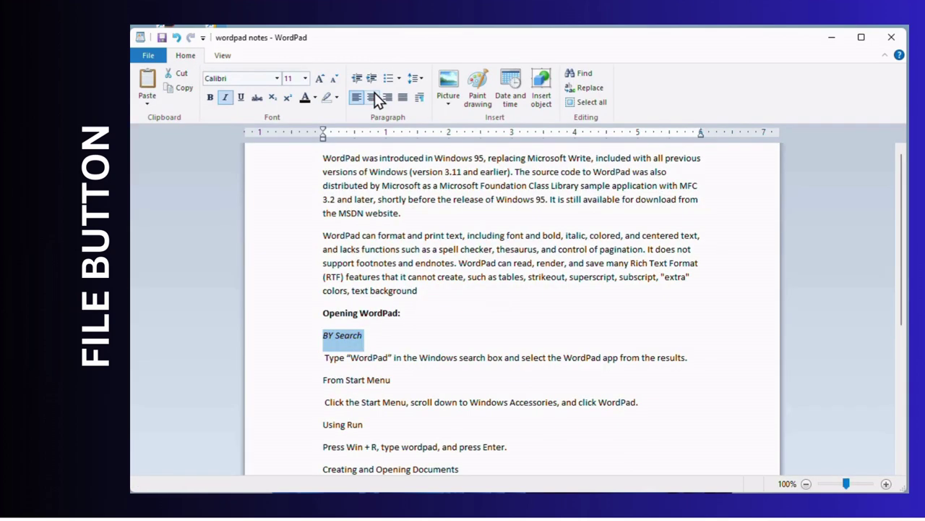
- Set the paper size to A4, keeping portrait orientation
left_click(152, 56)
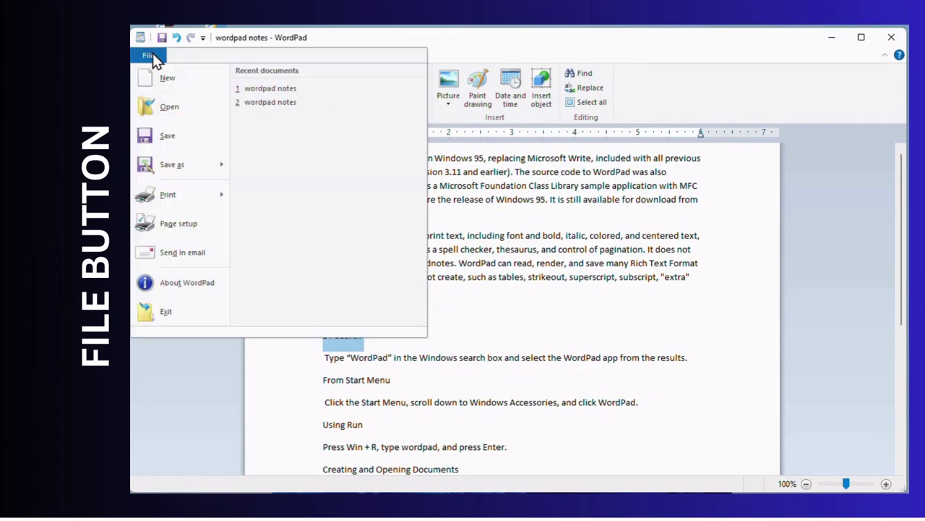
left_click(159, 228)
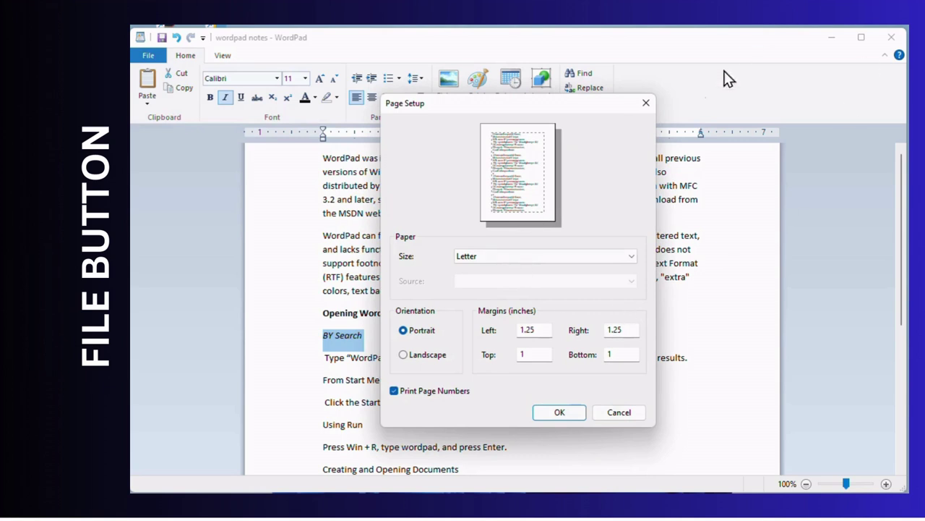
left_click(500, 258)
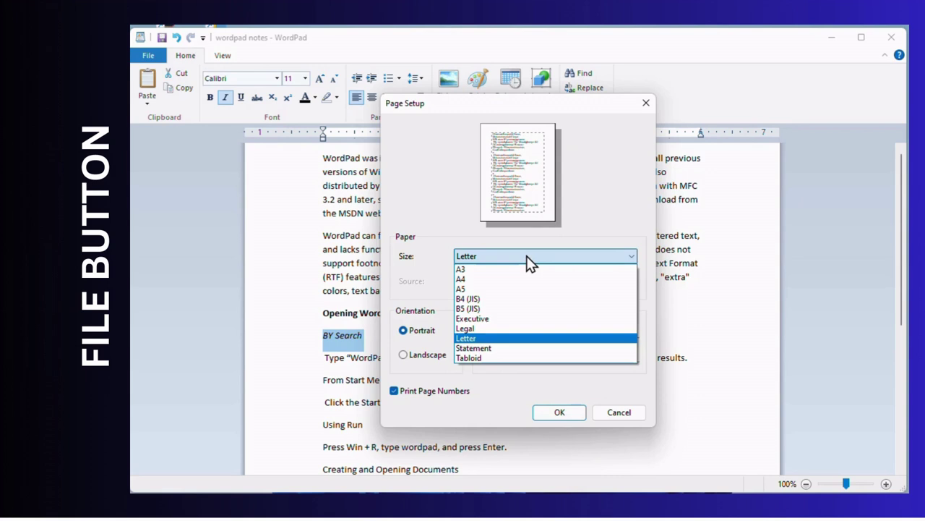
left_click(500, 288)
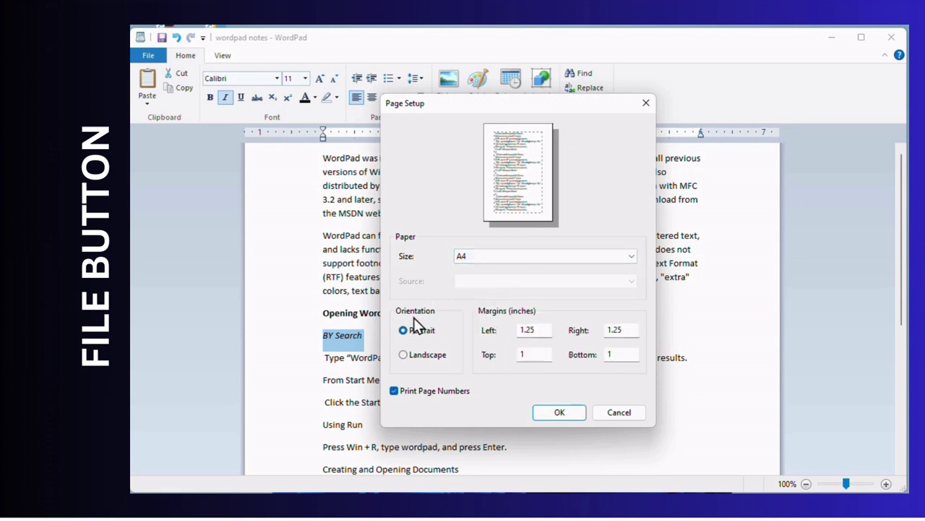
left_click(403, 354)
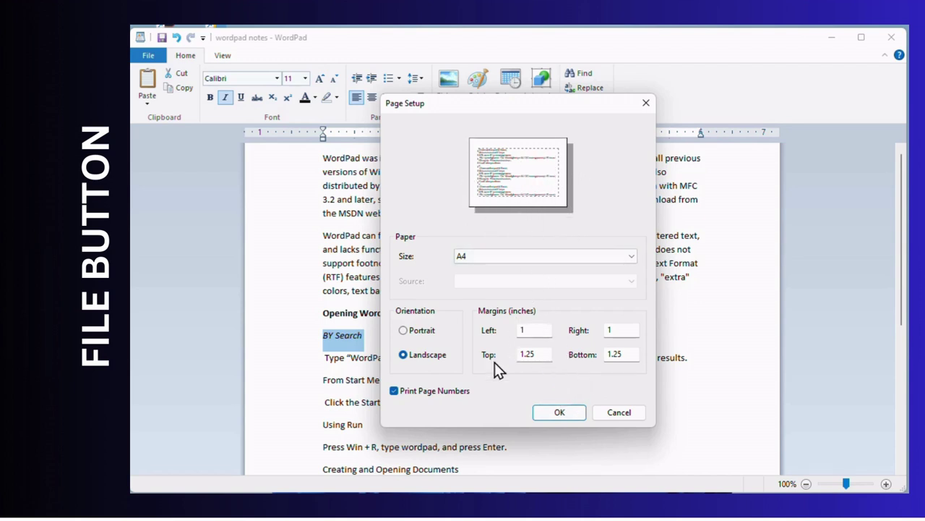
left_click(419, 334)
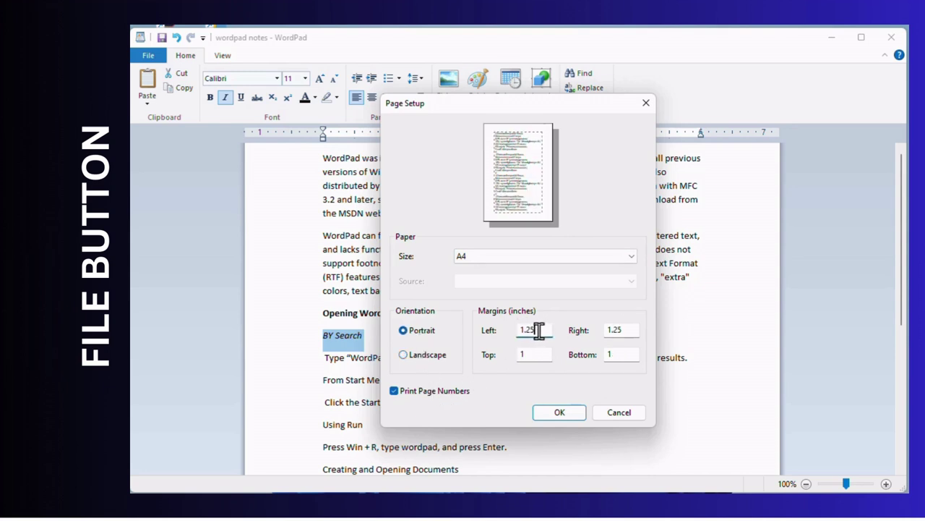
- Check the margin values, turn off page numbers, and apply the A4 setup
left_click_drag(536, 330, 512, 334)
left_click_drag(622, 330, 585, 334)
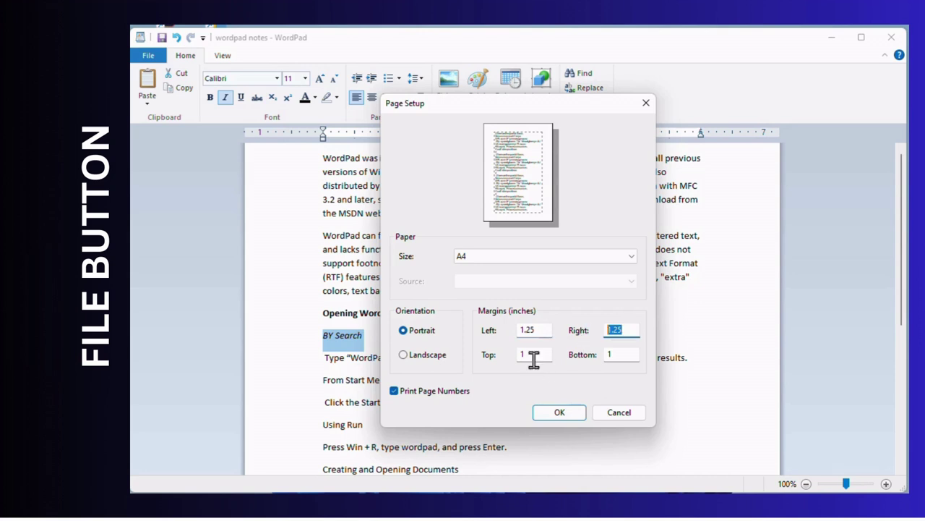
left_click_drag(533, 357, 518, 359)
left_click(623, 353)
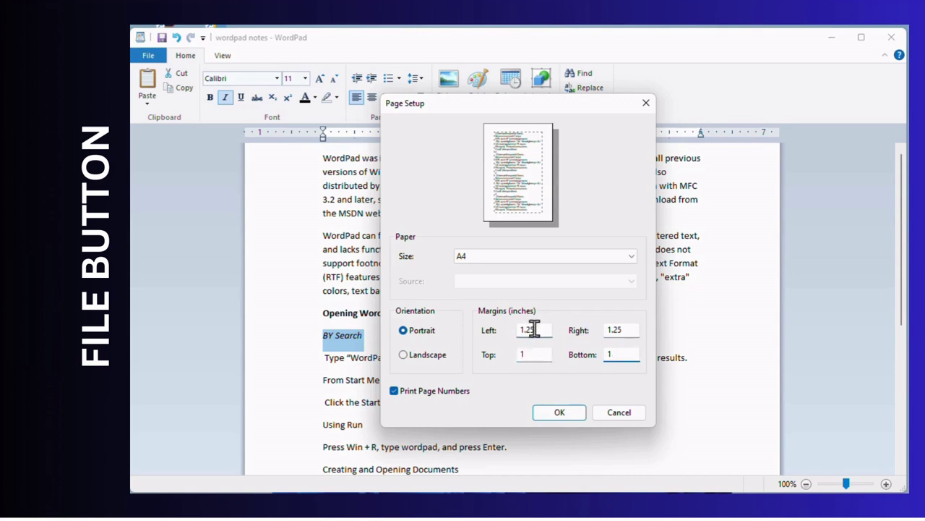
left_click_drag(530, 330, 488, 335)
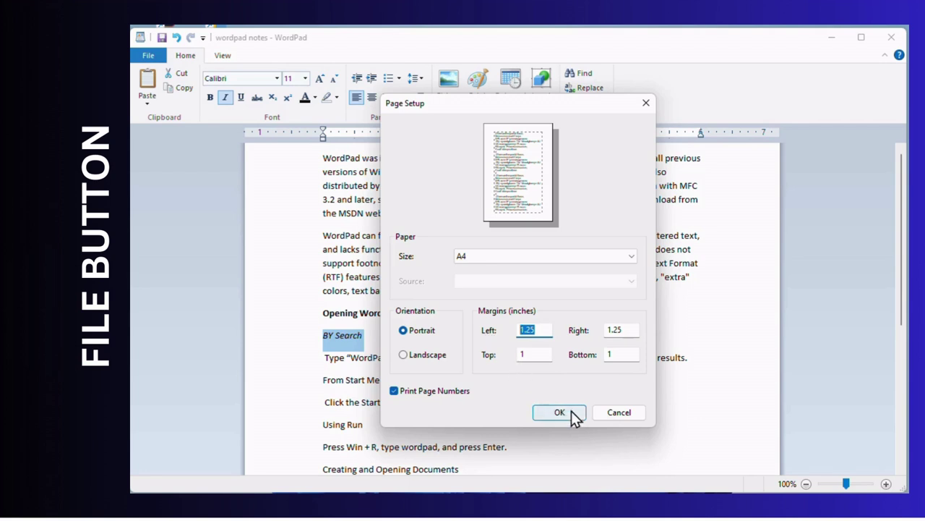
left_click(396, 393)
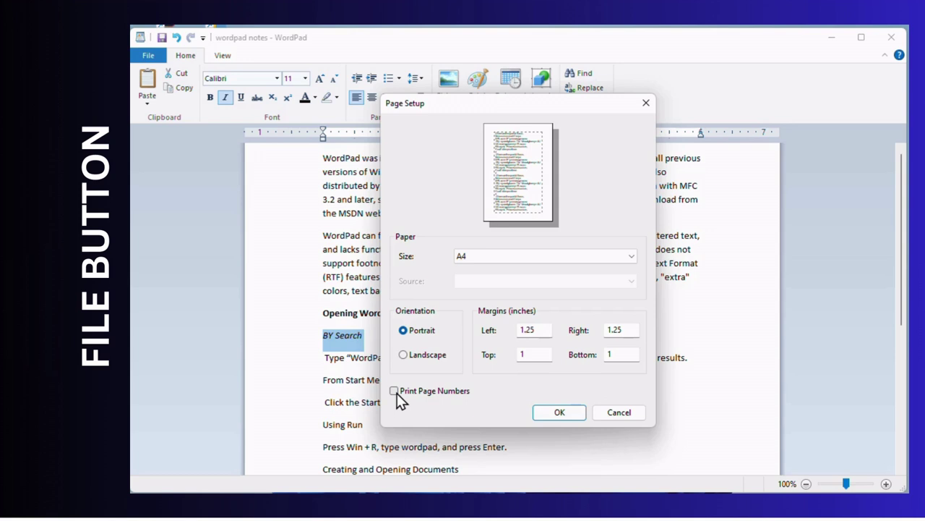
left_click(397, 394)
left_click(411, 394)
left_click(397, 394)
left_click(559, 410)
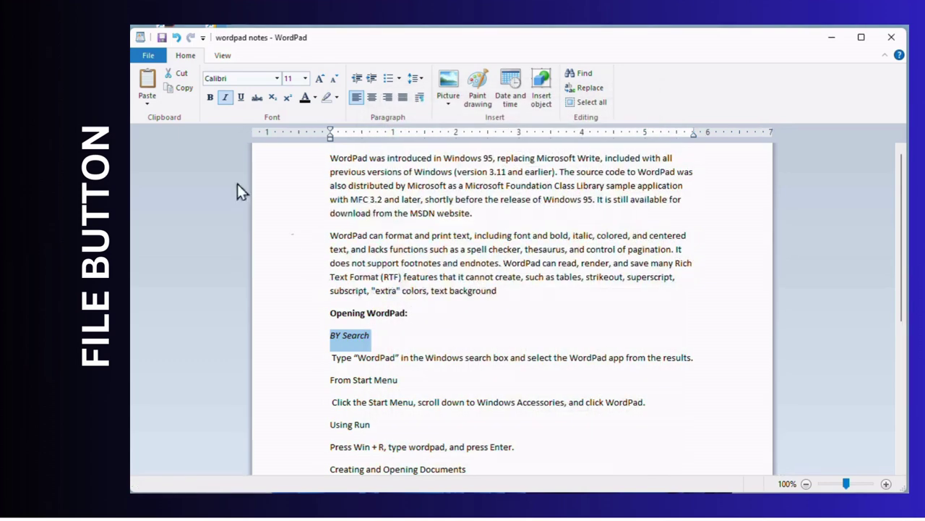
- Open the About WordPad window from the File menu and close it with OK
left_click(152, 57)
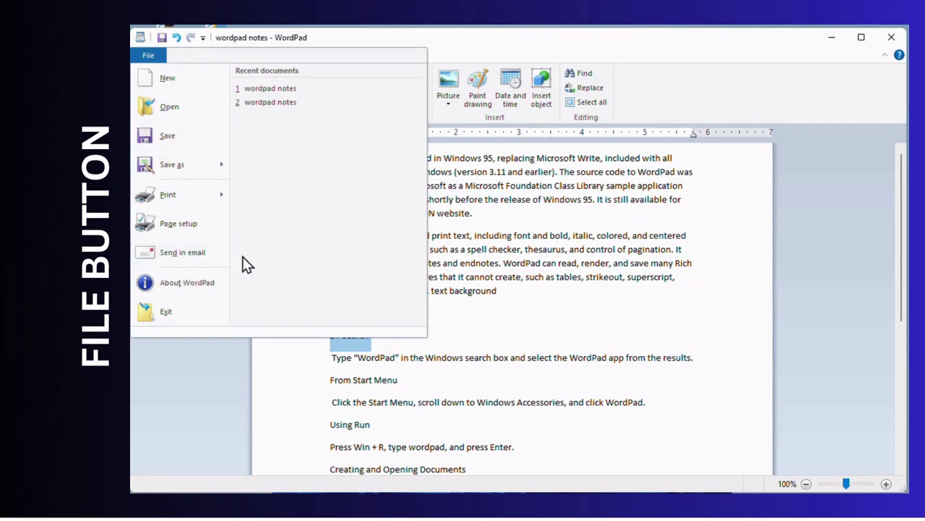
left_click(166, 290)
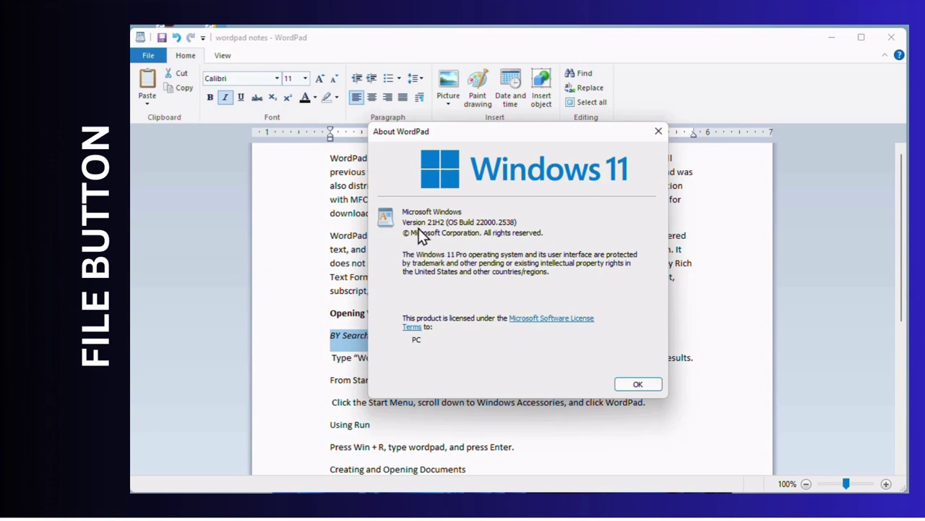
left_click(647, 385)
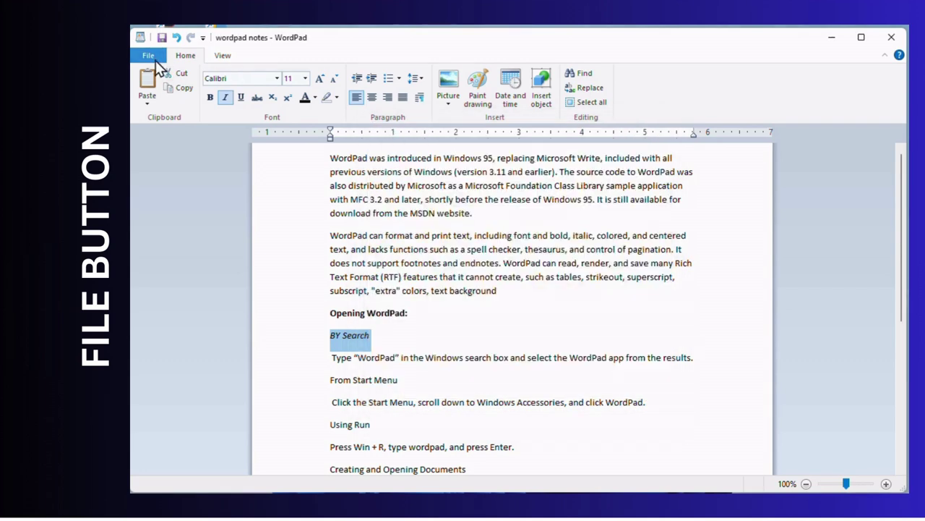
left_click(156, 60)
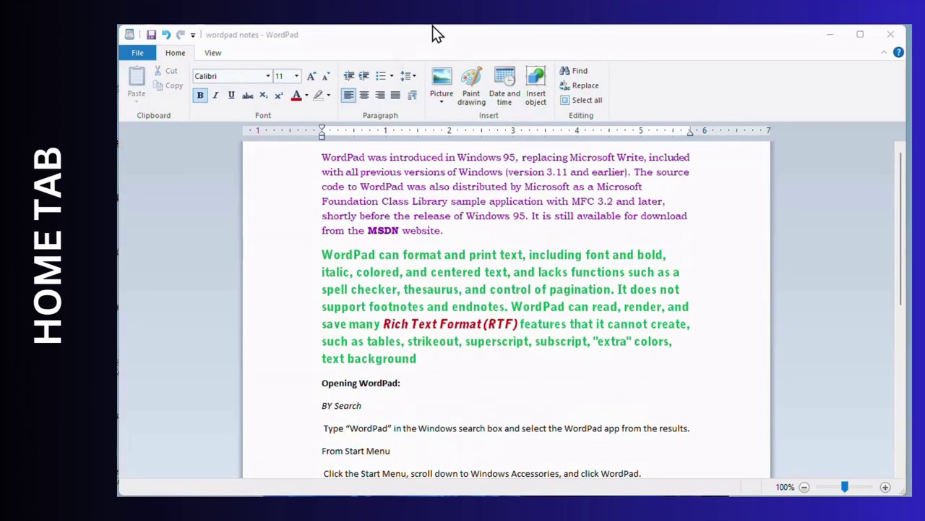
left_click(175, 53)
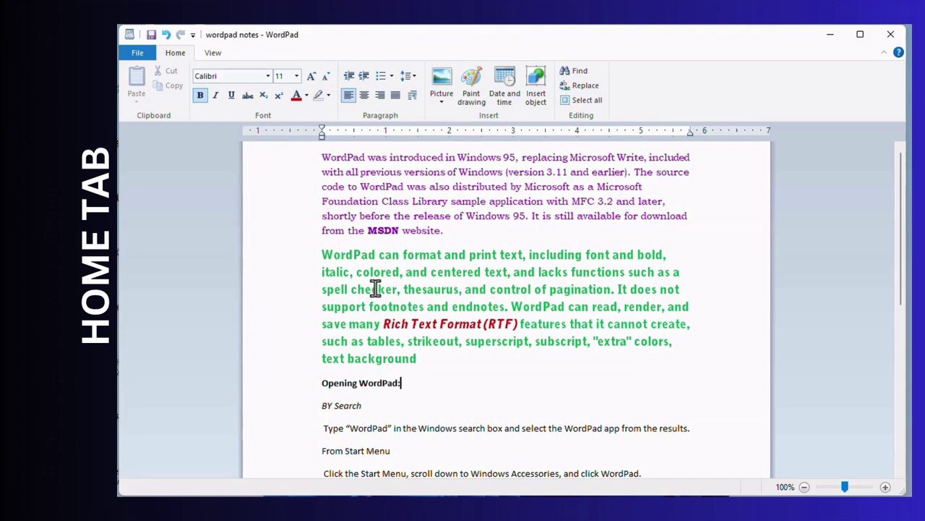
- Cut the purple history paragraph and paste it before 'Opening WordPad:', below the green paragraph
left_click(383, 323)
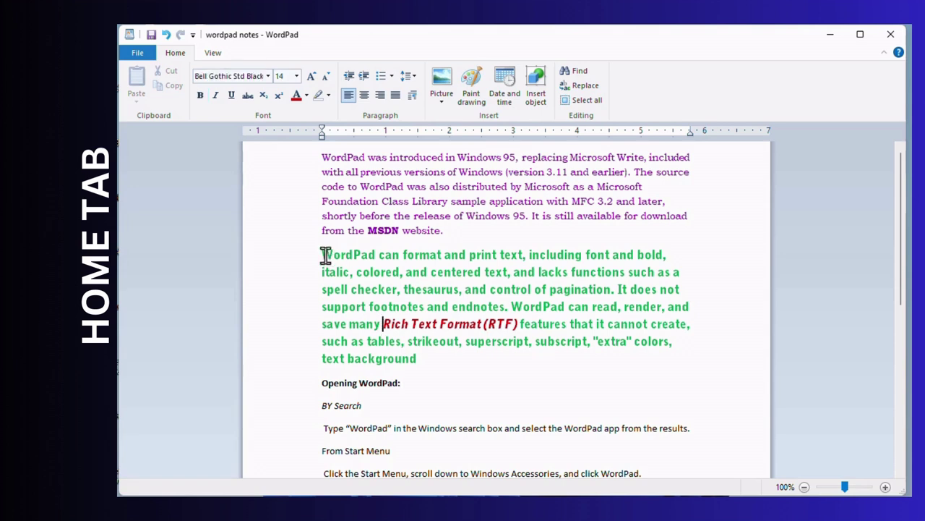
left_click_drag(331, 161, 372, 248)
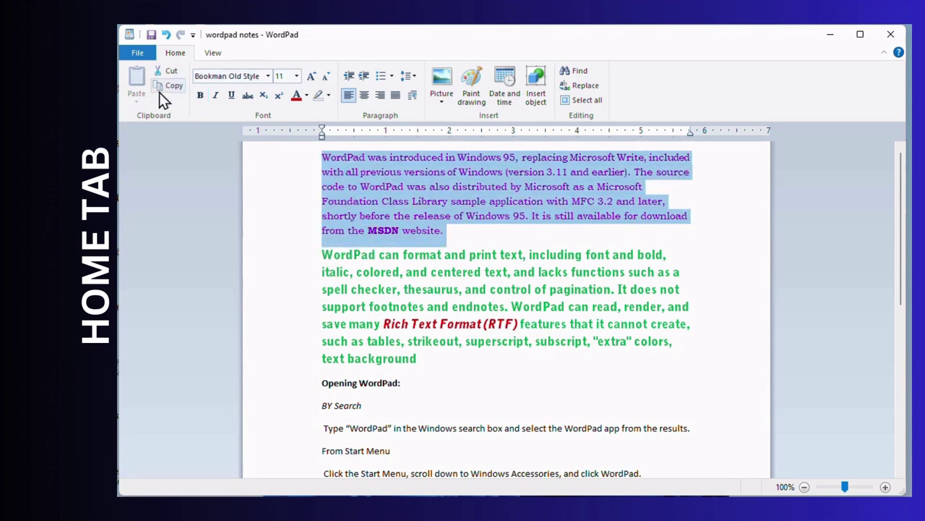
left_click(174, 78)
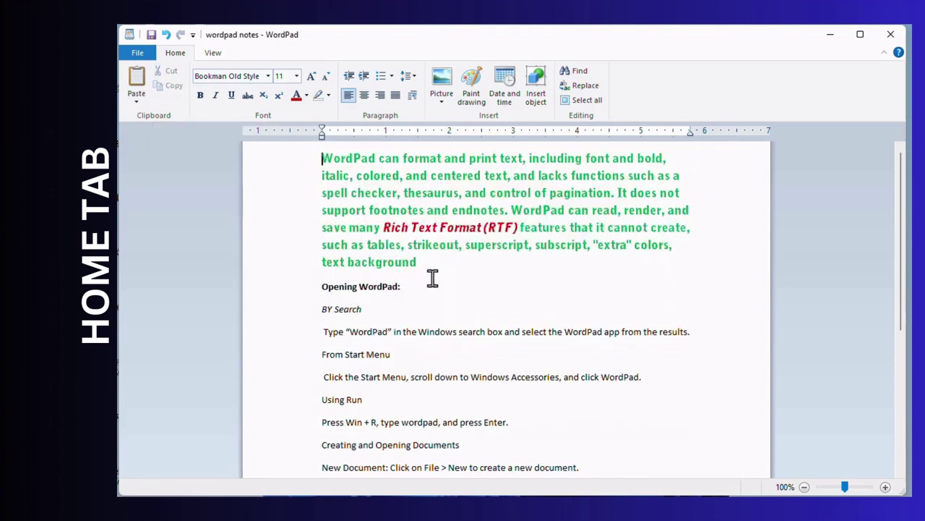
left_click(322, 286)
left_click(138, 101)
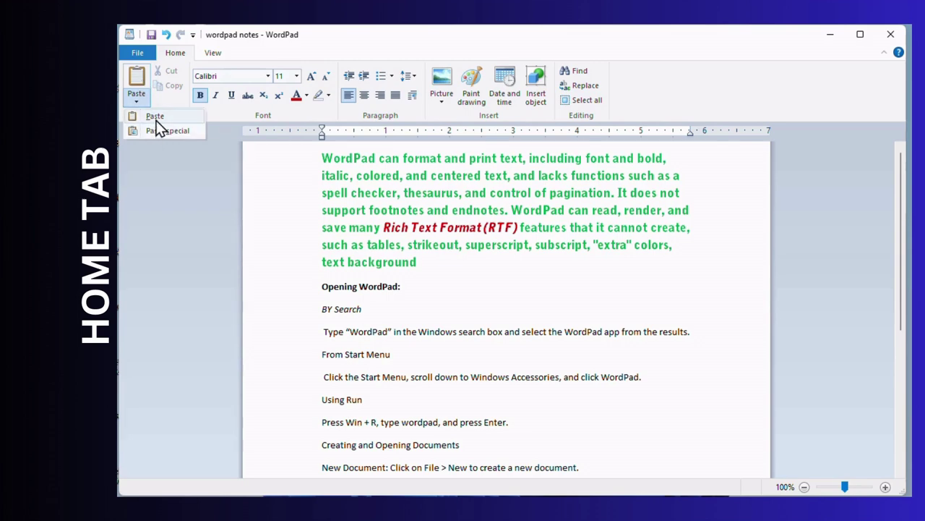
left_click(158, 122)
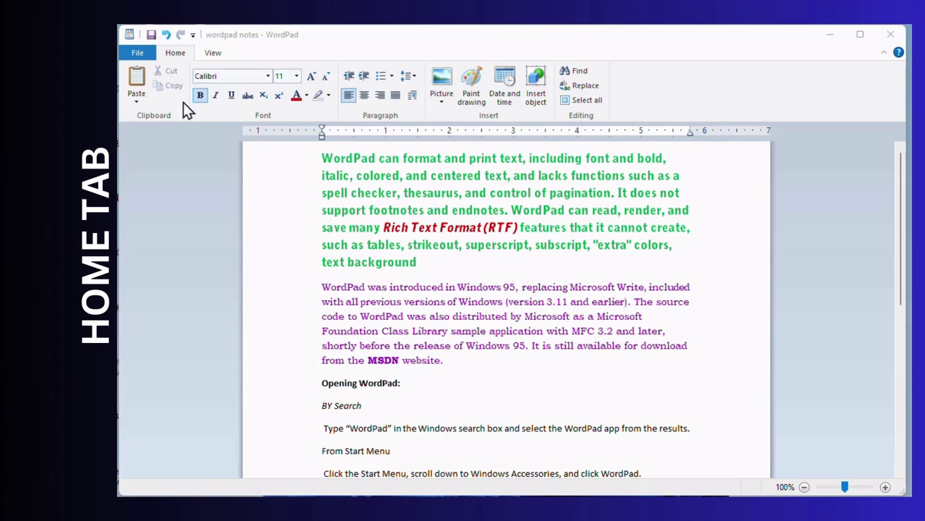
- Copy the red phrase 'Rich Text Format (RTF)' and paste it before 'Opening WordPad:'
left_click(321, 164)
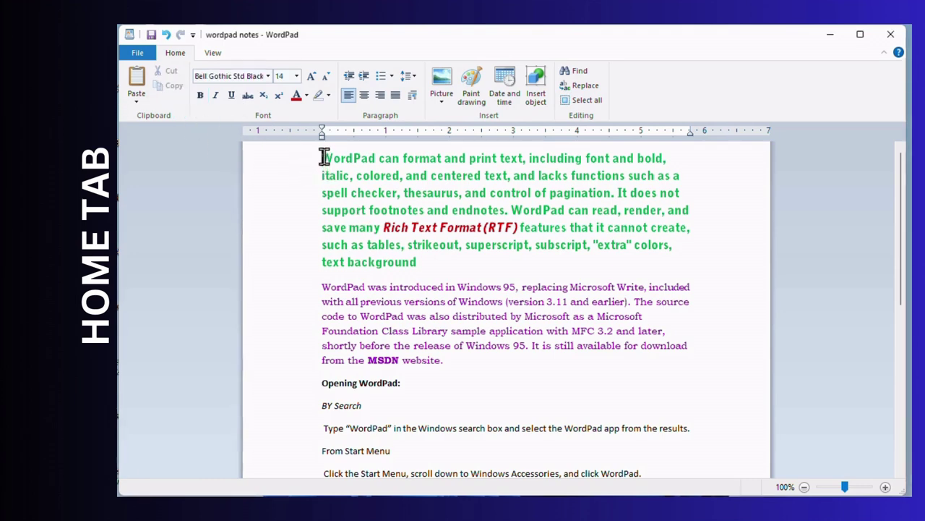
left_click_drag(324, 158, 419, 264)
left_click_drag(383, 227, 520, 235)
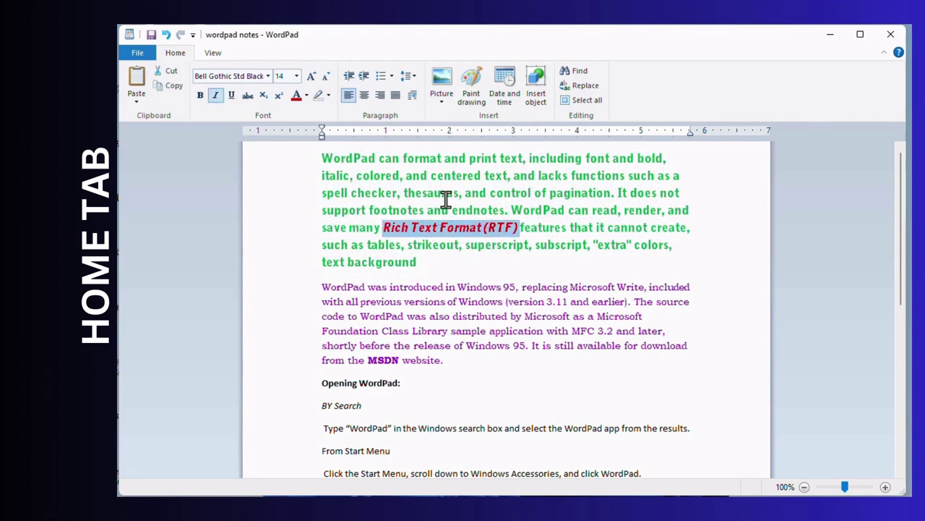
left_click(176, 86)
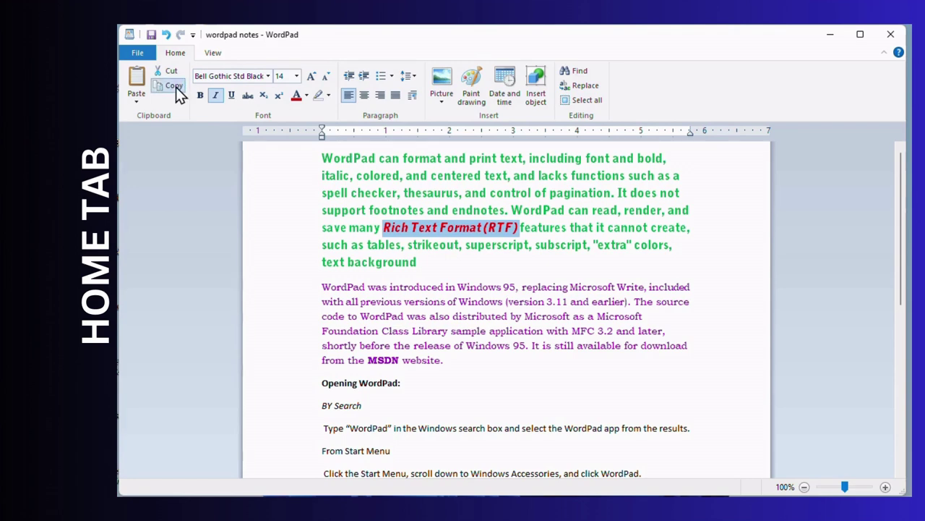
left_click(324, 383)
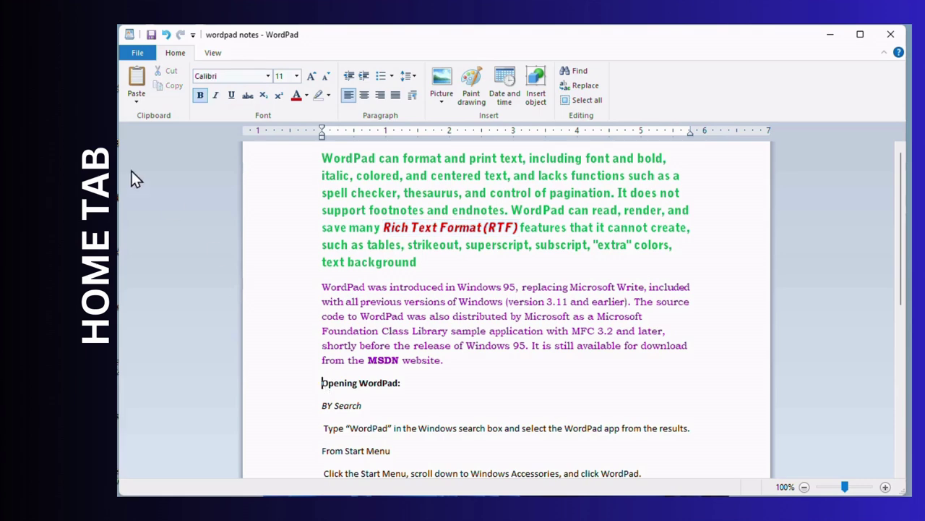
left_click(138, 79)
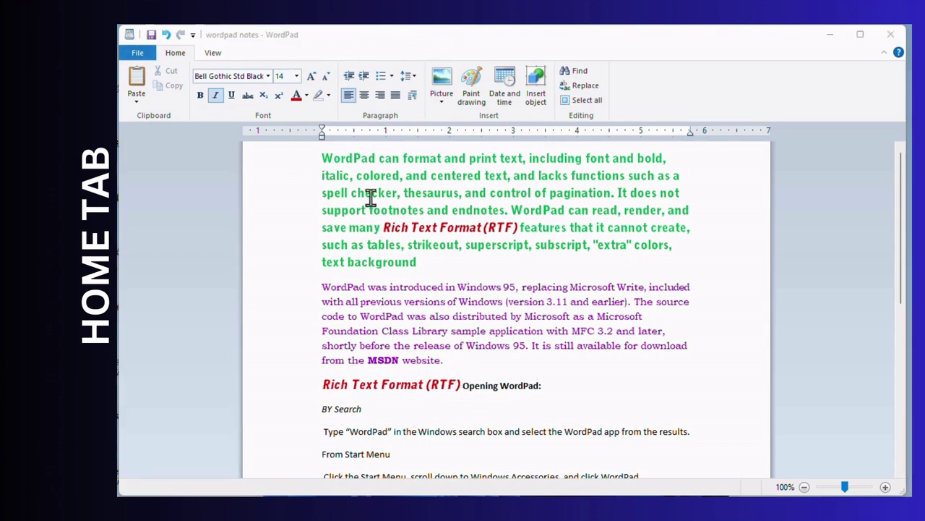
- Select the first line of the green paragraph
scroll(396, 251, "down", 5)
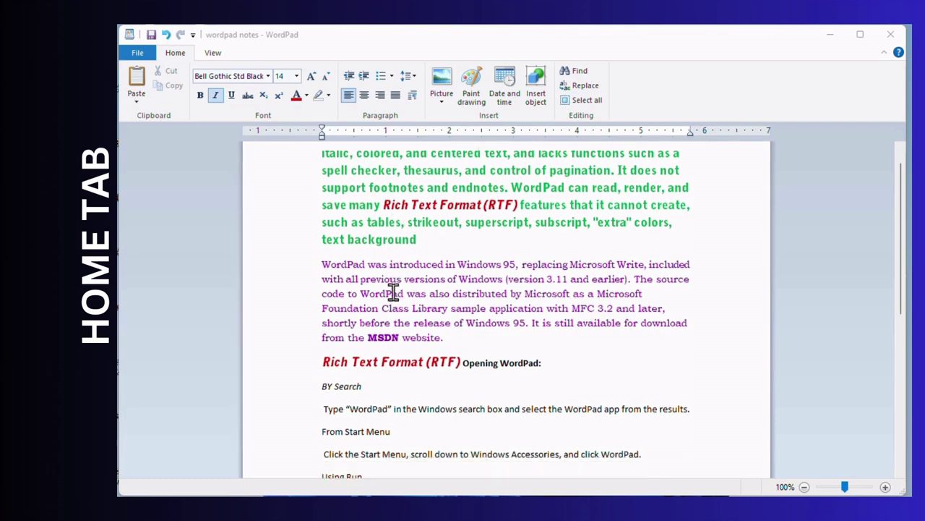
scroll(384, 306, "up", 5)
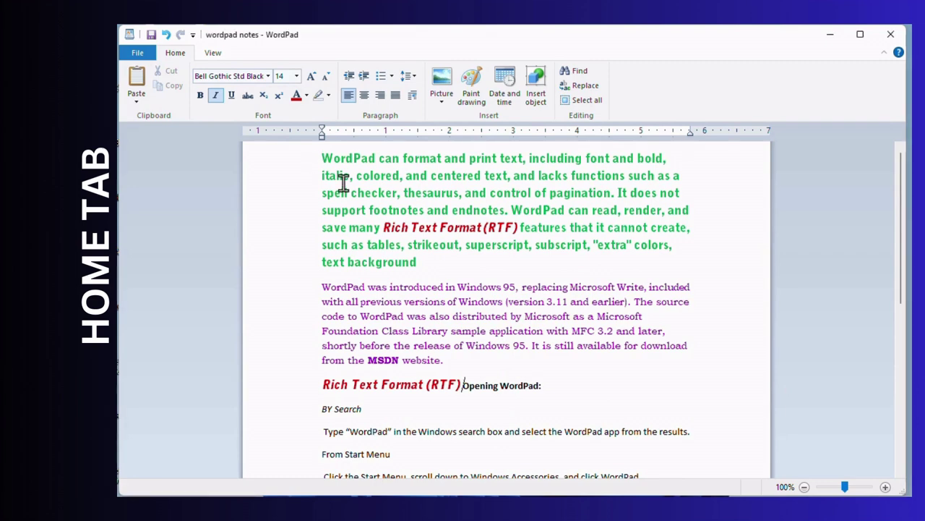
left_click(316, 163)
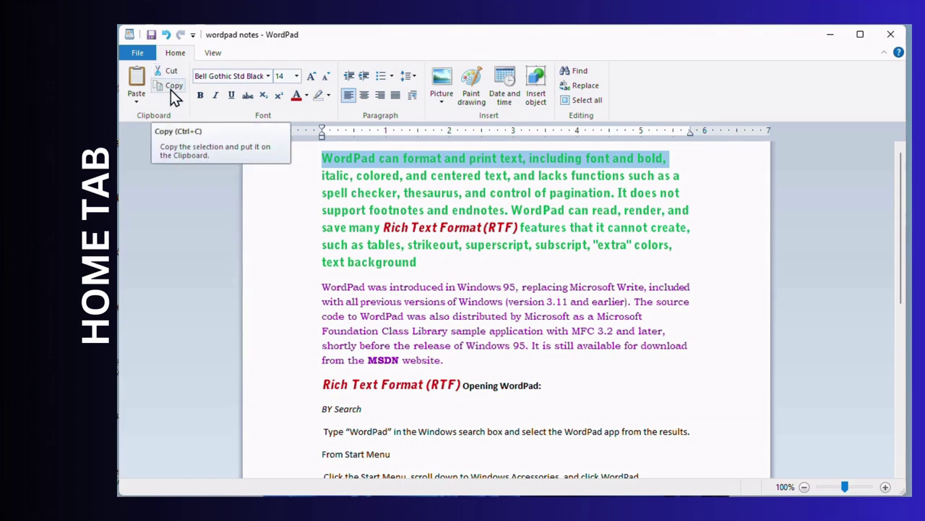
- Paste the copied green line at the document's end as Unformatted Text
scroll(394, 263, "down", 10)
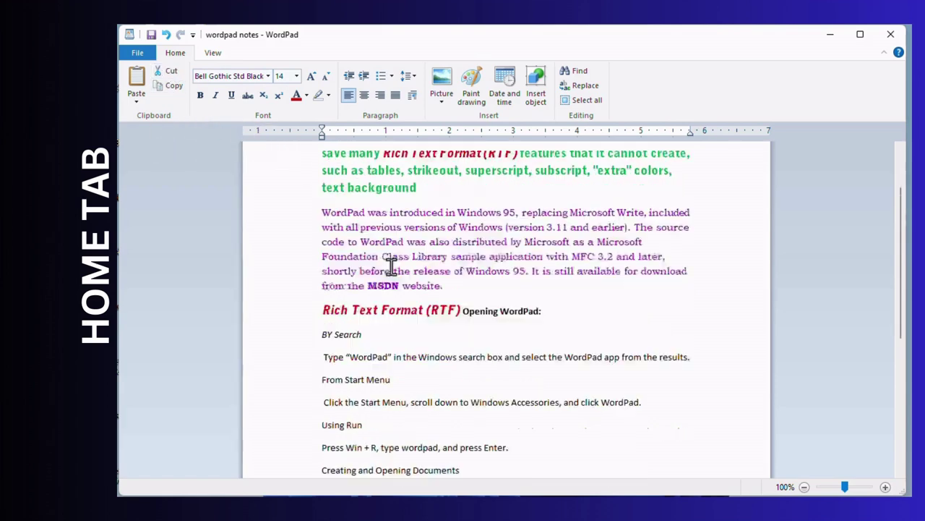
left_click(136, 102)
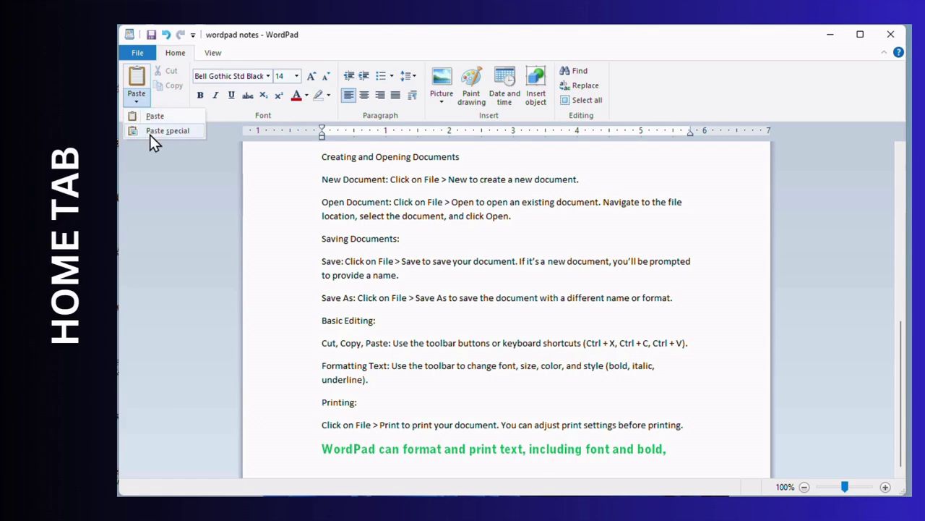
left_click(161, 129)
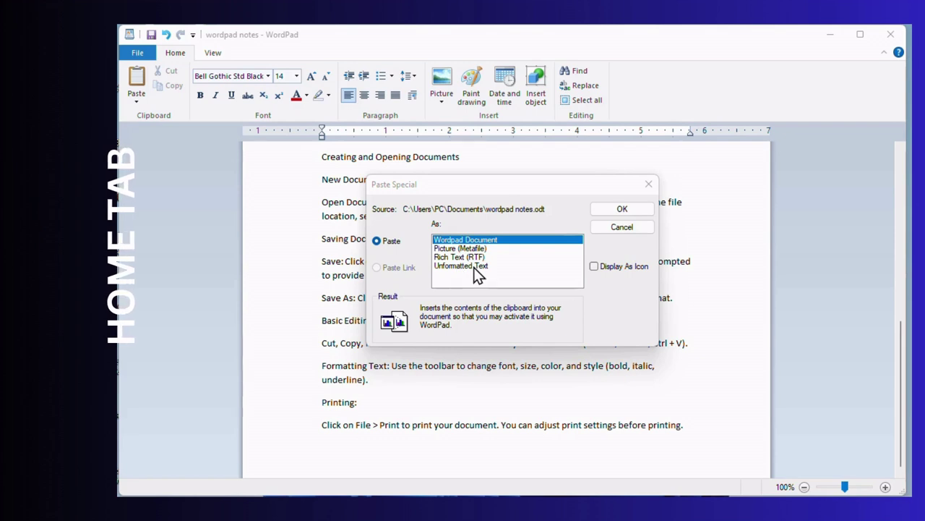
left_click(475, 267)
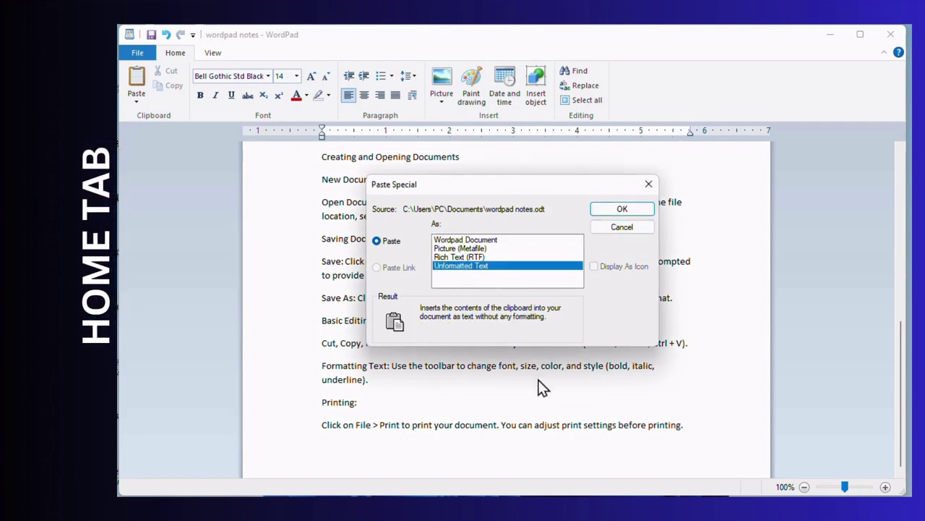
left_click(622, 209)
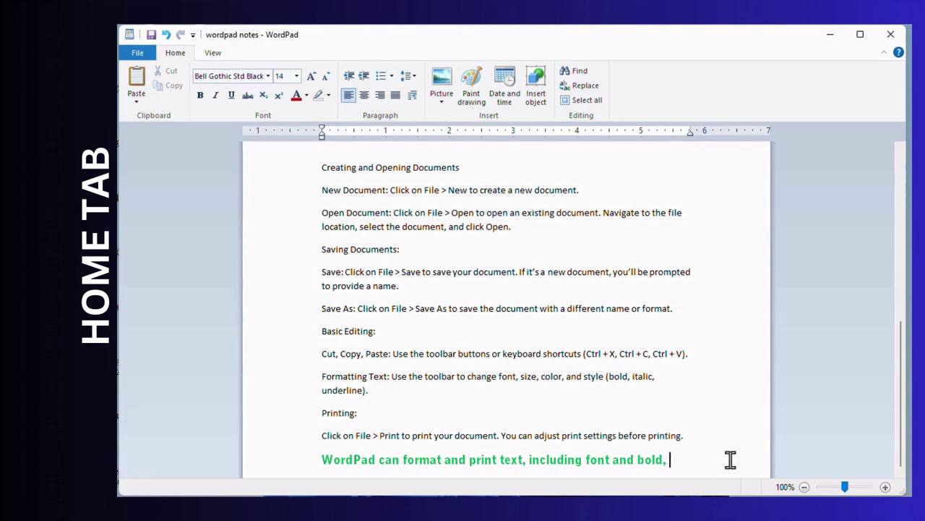
- On a new line below, paste the same green line as a Picture (Metafile)
key("Return")
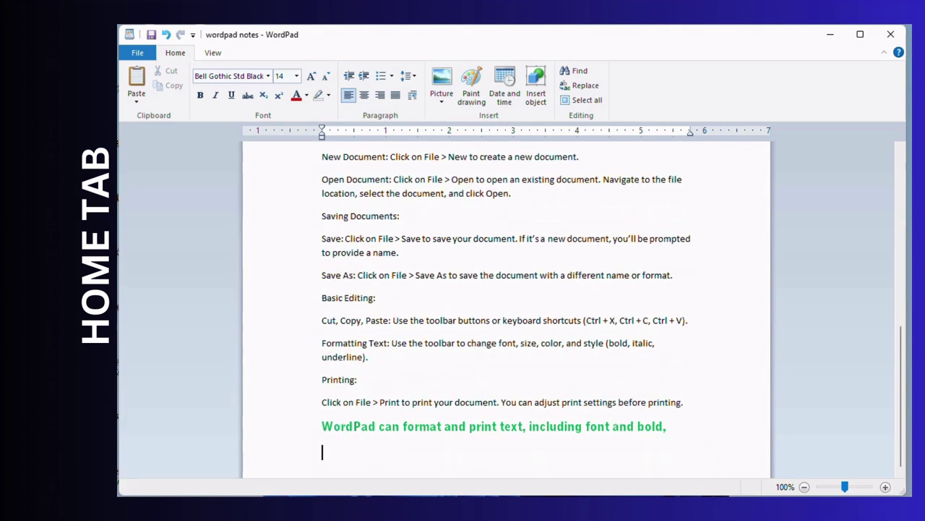
key("ctrl+alt+v")
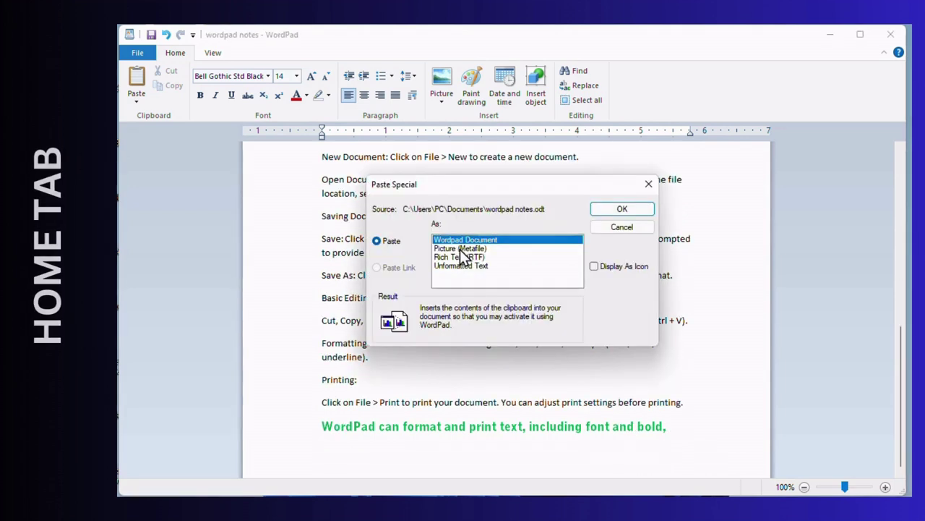
key("Down")
left_click(620, 210)
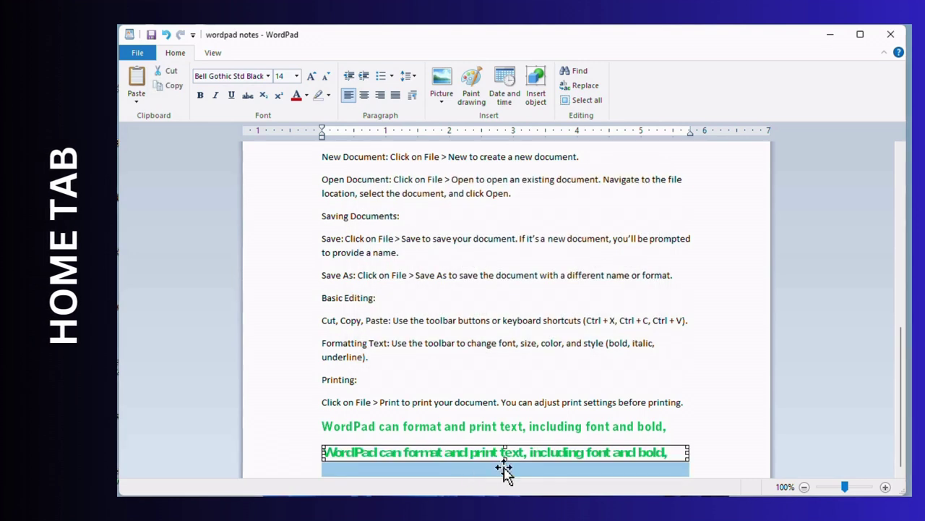
left_click(571, 467)
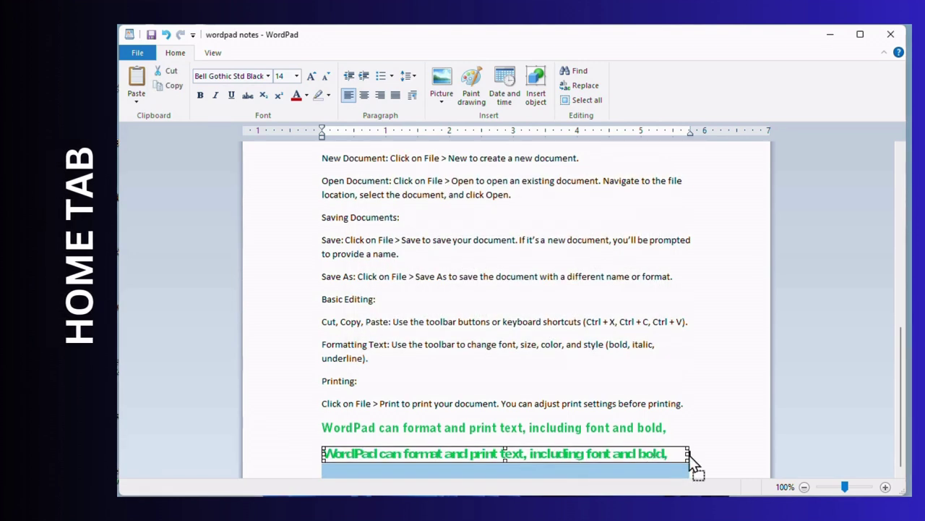
scroll(591, 448, "down", 1)
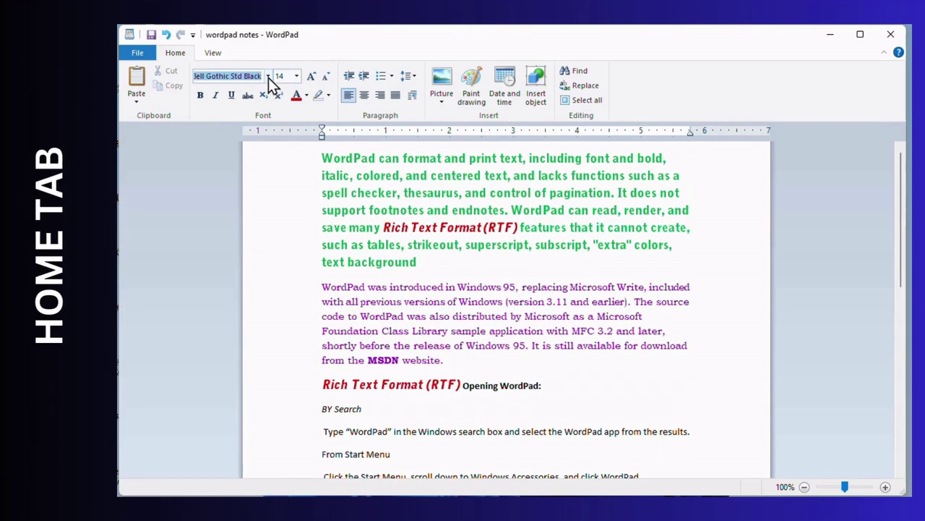
- Set the font of the whole first green paragraph to Arial
left_click(268, 77)
left_click_drag(306, 129, 292, 386)
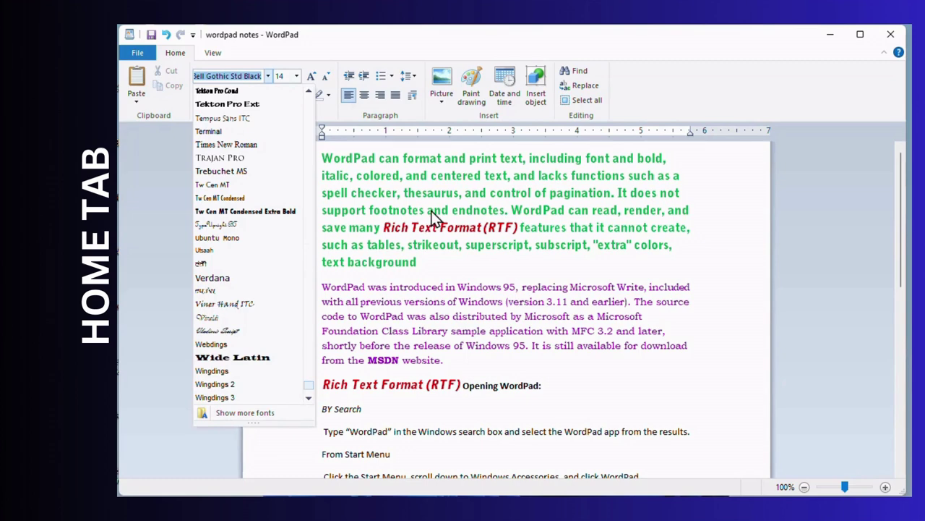
left_click(517, 223)
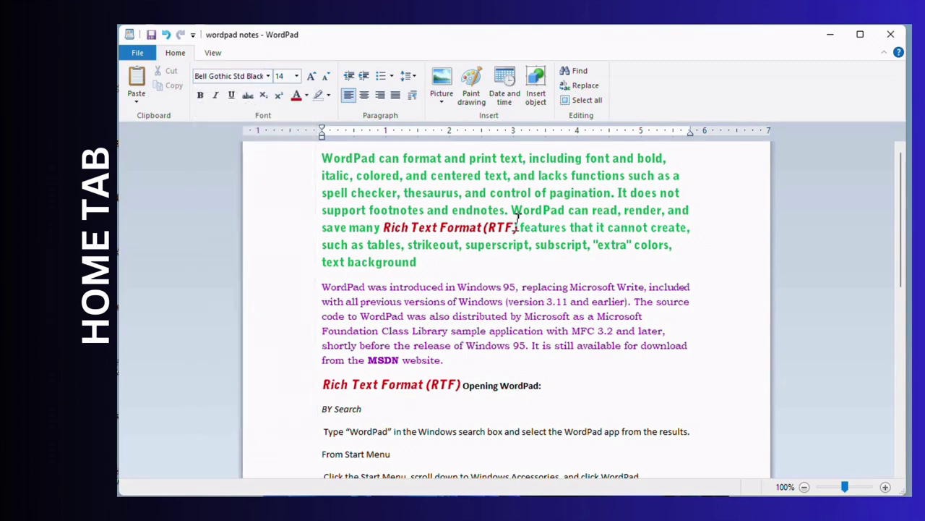
left_click_drag(315, 159, 329, 267)
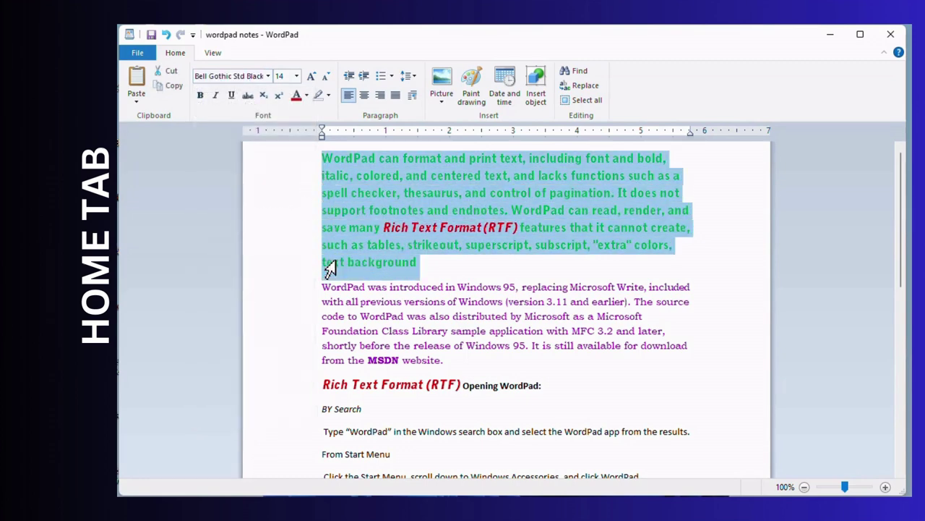
left_click(268, 76)
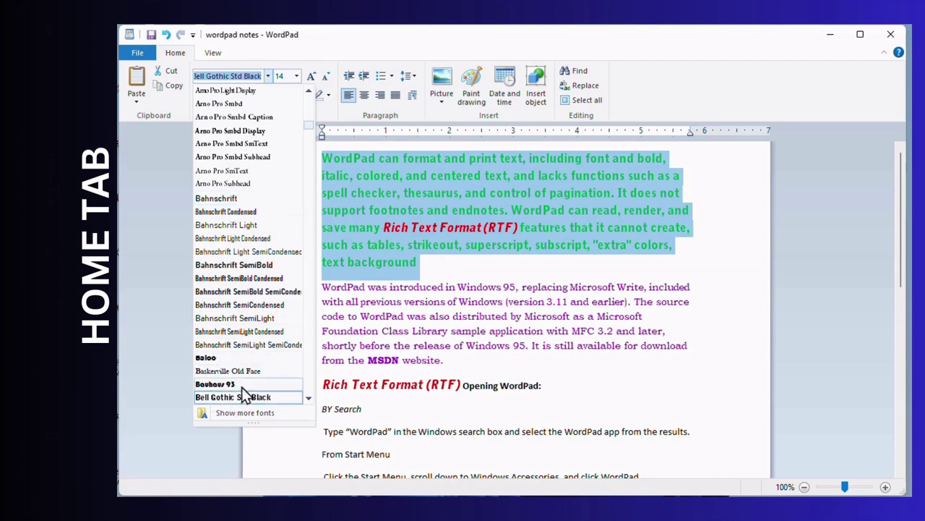
scroll(306, 128, "up", 8)
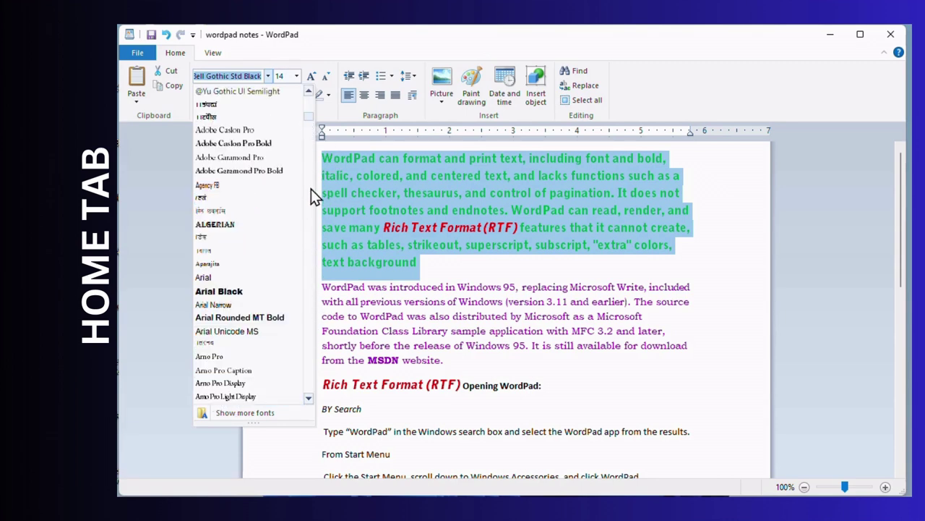
left_click(210, 277)
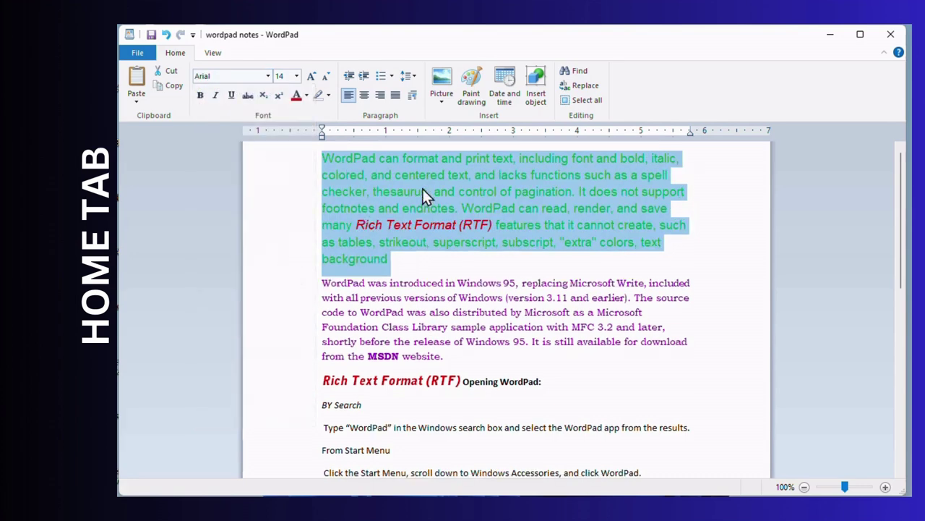
left_click(435, 225)
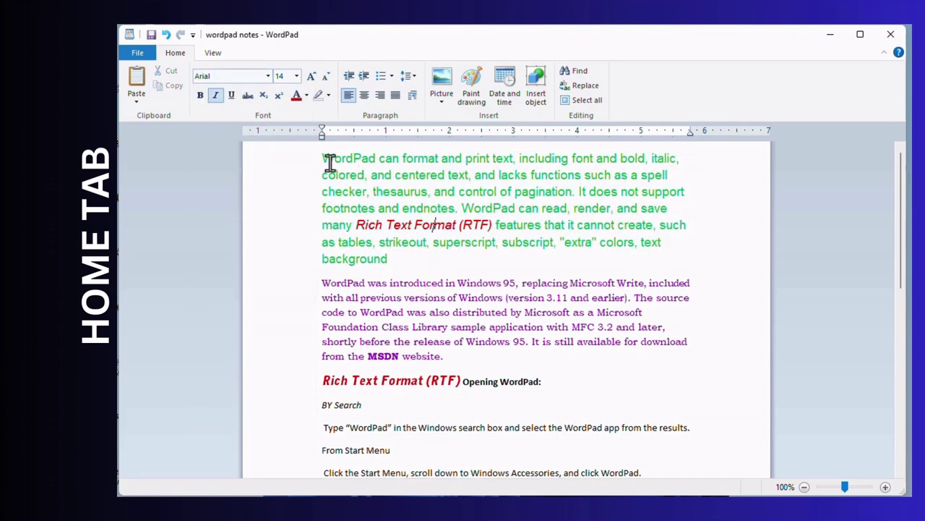
left_click_drag(325, 158, 361, 263)
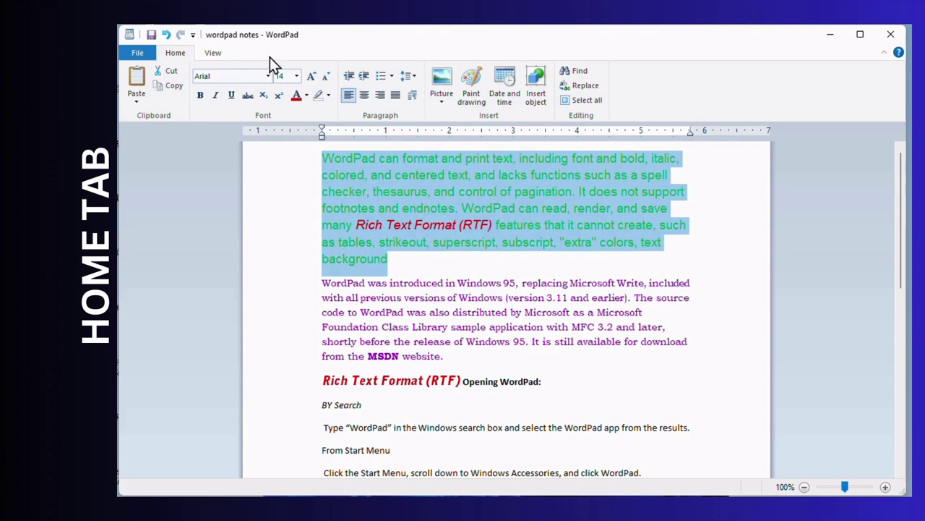
- Set the green paragraph's font size to 30, then to a much smaller size
left_click(295, 76)
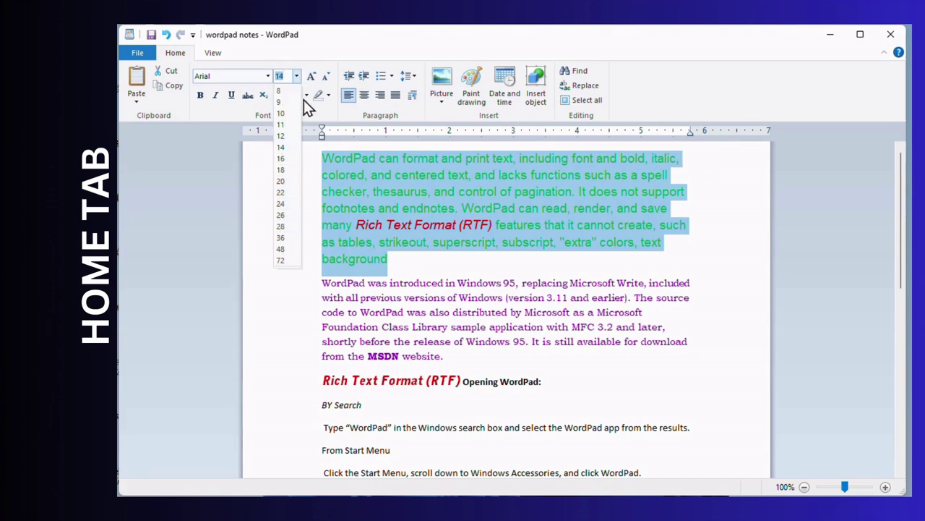
type("30")
key("Return")
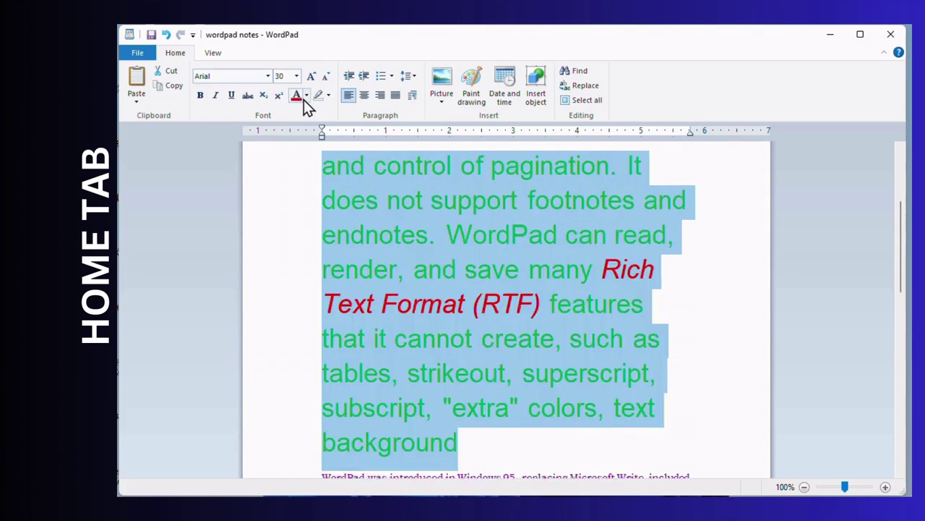
left_click(296, 75)
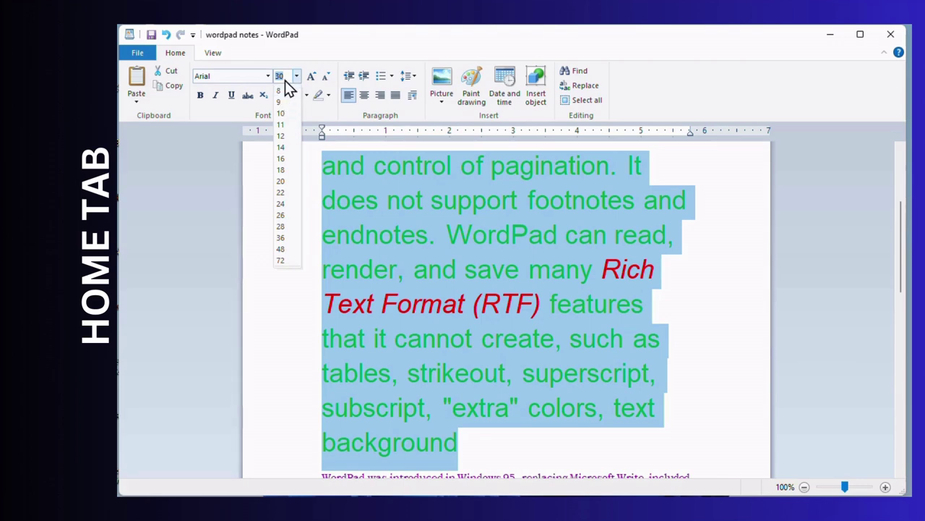
type("48")
type("4")
key("Return")
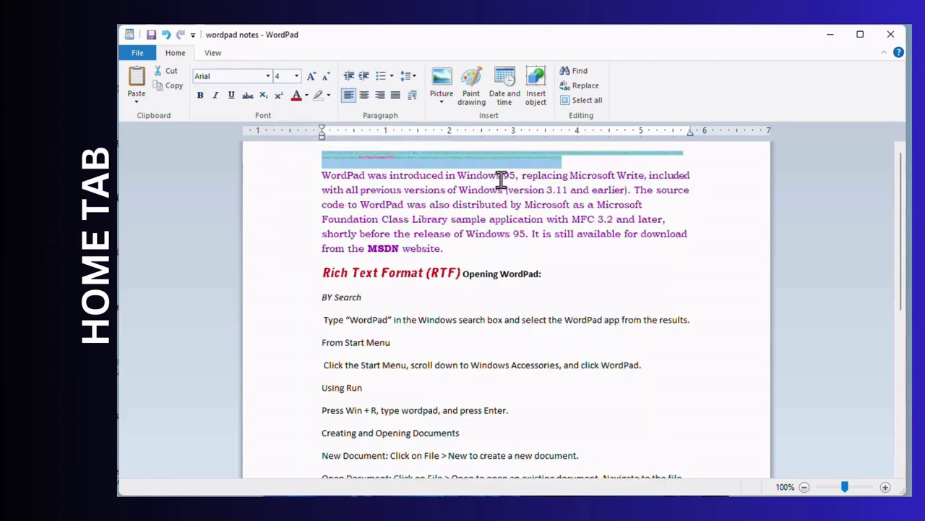
- Reselect the tiny green line and set its font size to 1
left_click(519, 167)
left_click_drag(322, 149, 595, 153)
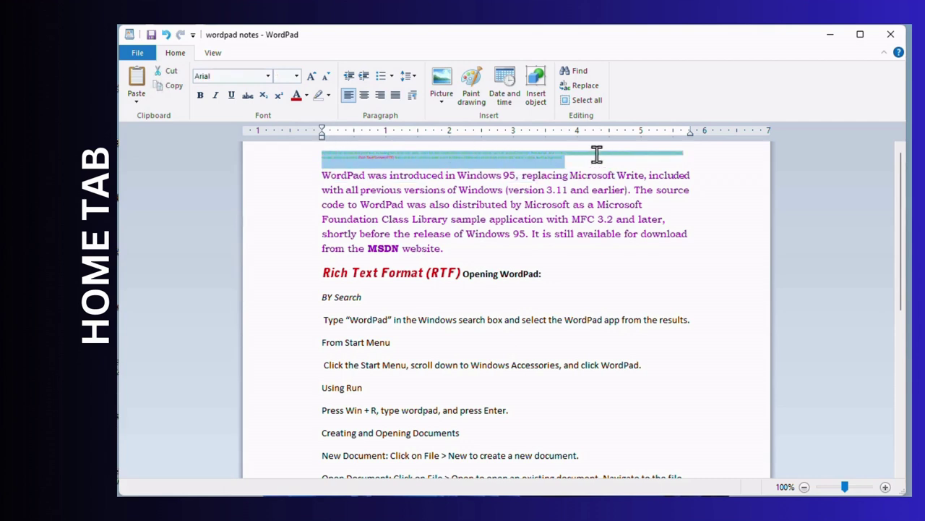
left_click(296, 76)
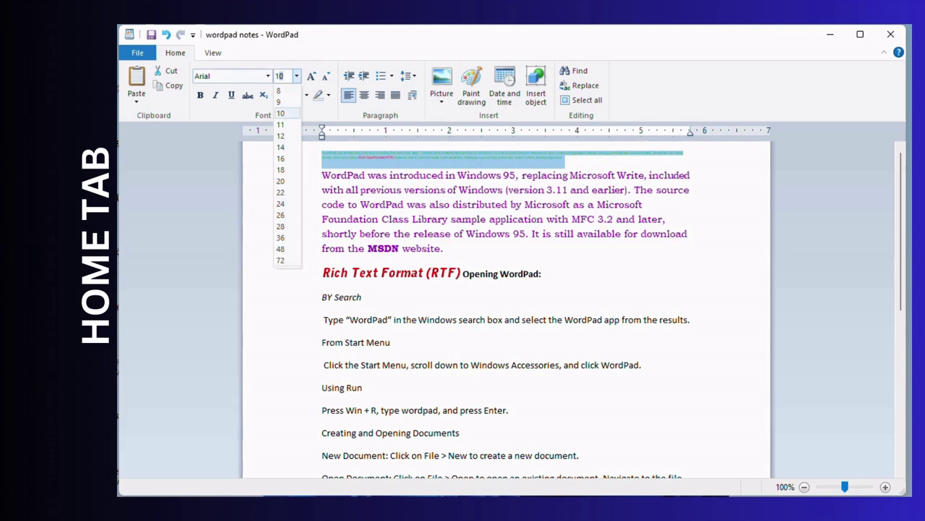
type("1")
key("Return")
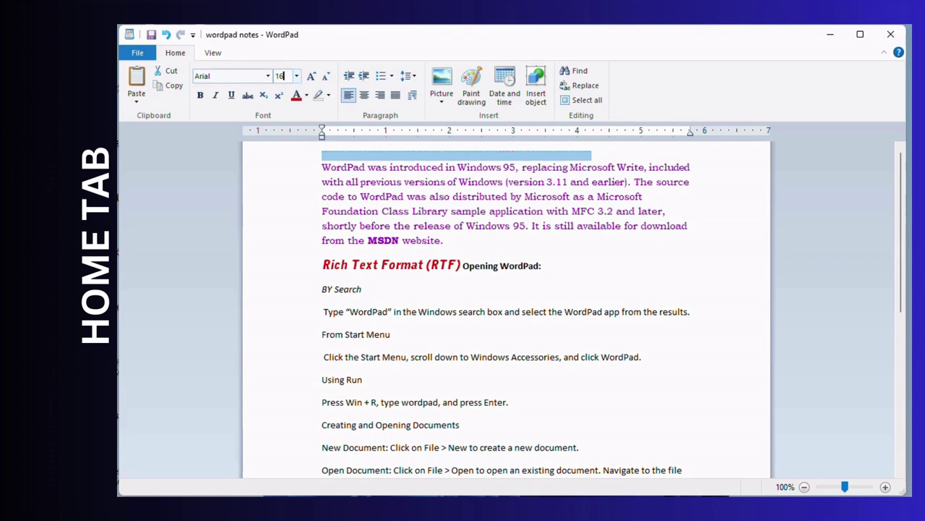
- Try font sizes 1638 and 4000 on the green text, then settle on 16 point
type("38")
key("Return")
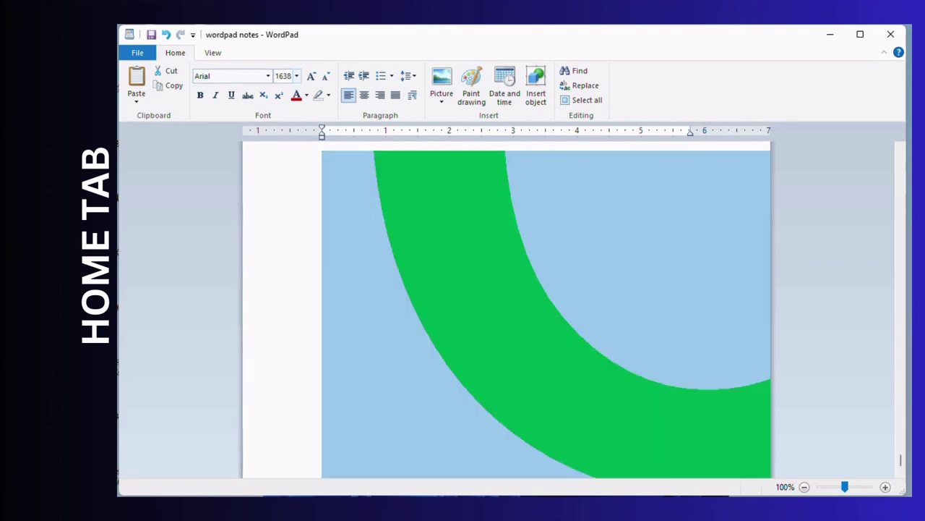
left_click(297, 76)
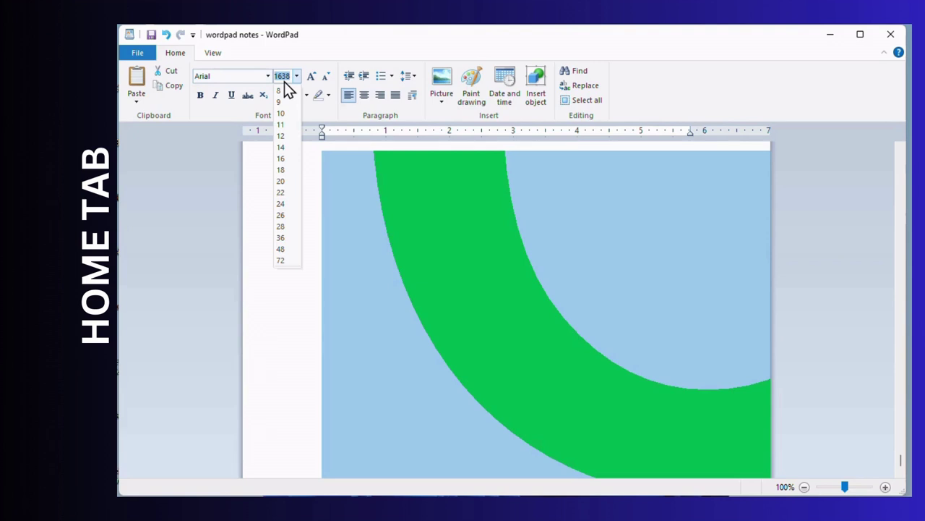
type("4000")
key("Return")
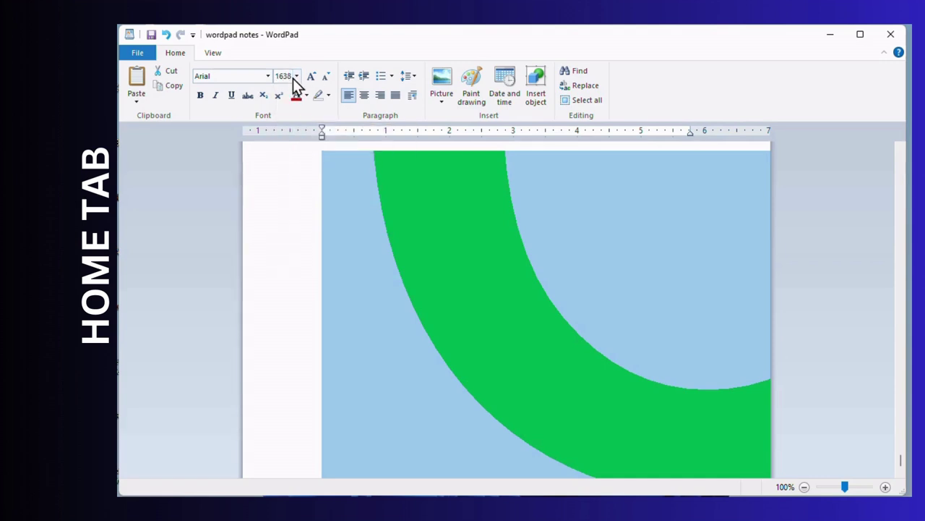
left_click(296, 75)
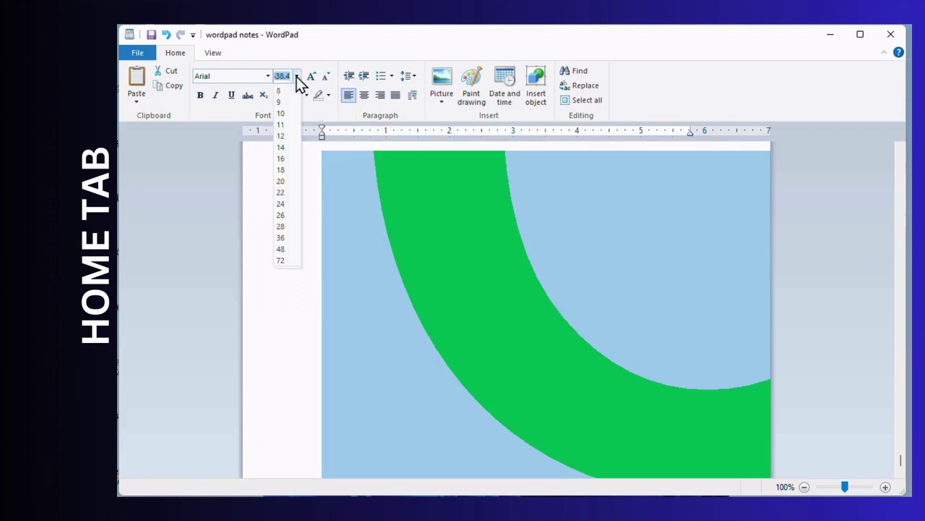
left_click(279, 163)
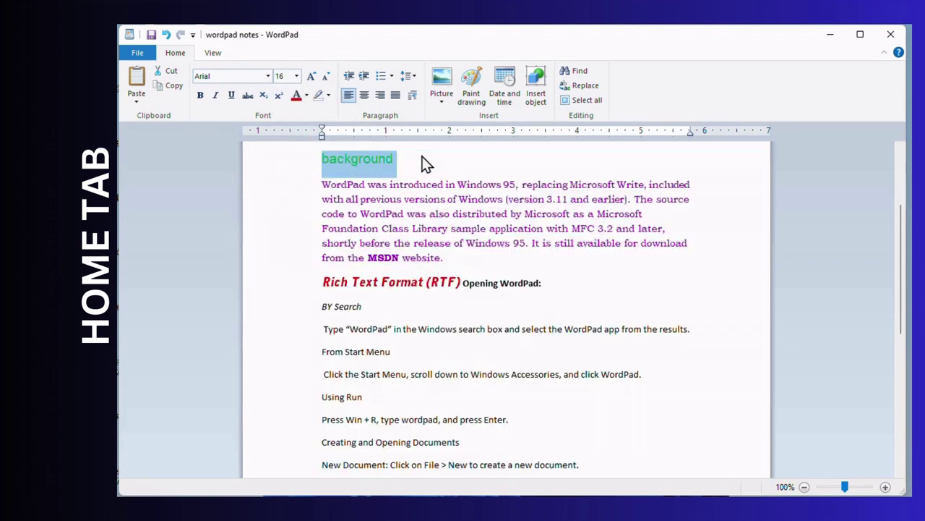
- Select the green and purple paragraphs from the document start through 'website.'
scroll(427, 210, "up", 3)
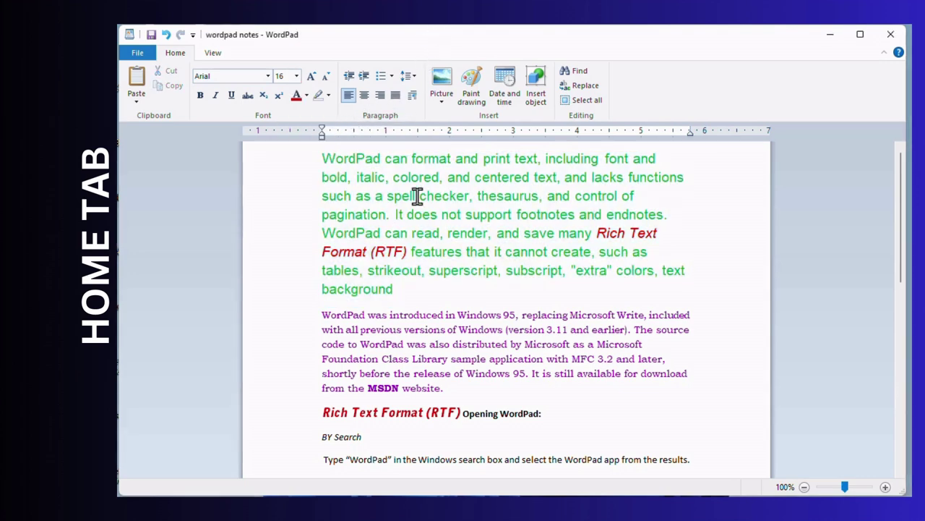
left_click_drag(373, 174, 426, 214)
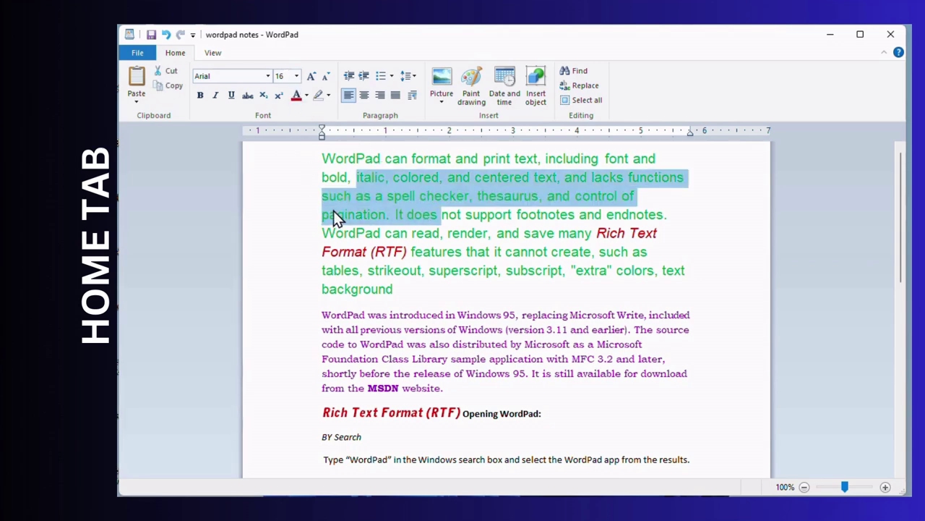
left_click(361, 221)
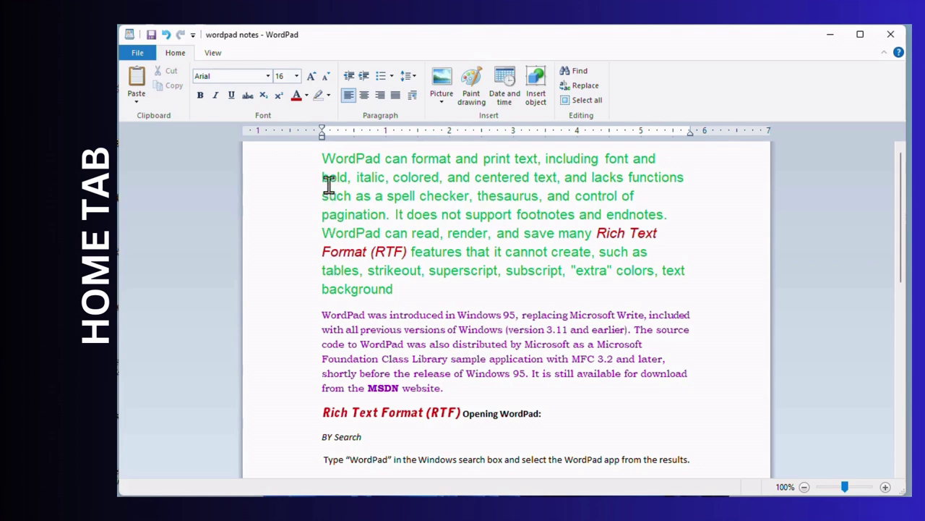
left_click_drag(323, 158, 443, 388)
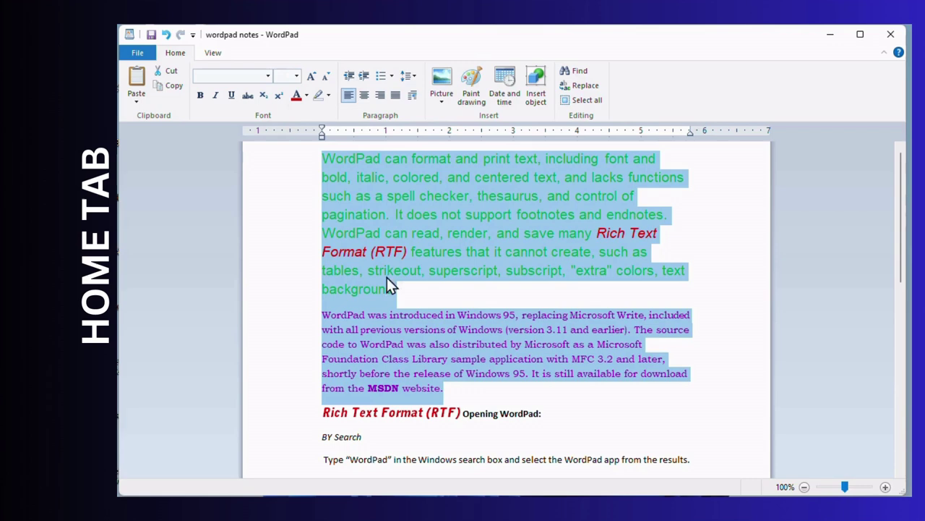
left_click(313, 76)
left_click(312, 77)
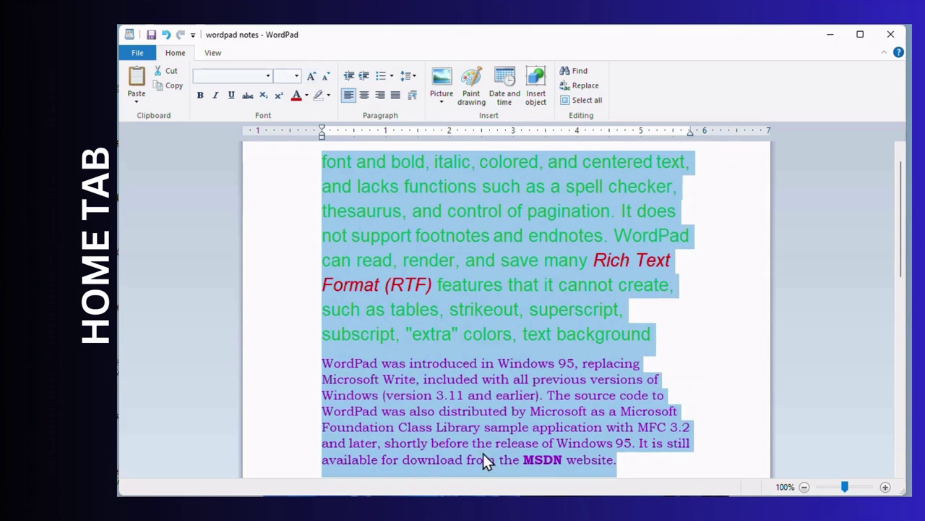
left_click(313, 80)
left_click(311, 77)
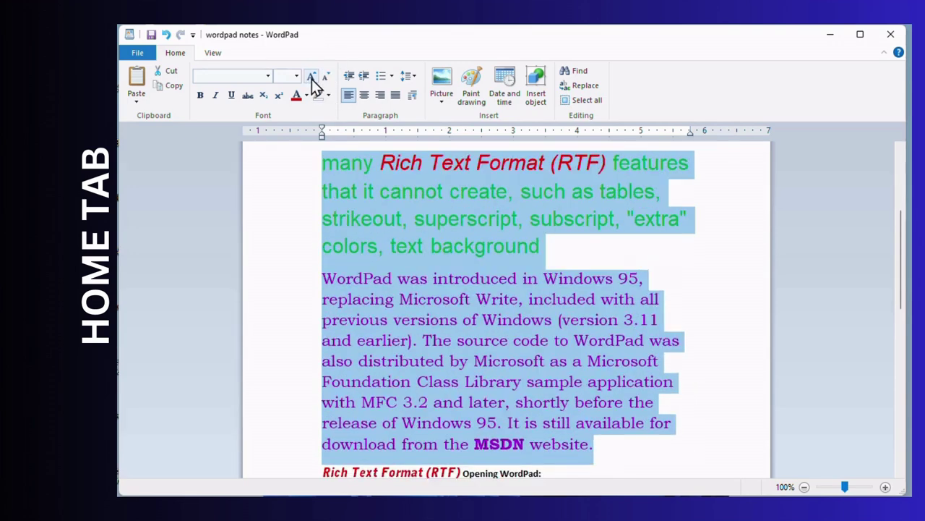
left_click(430, 206)
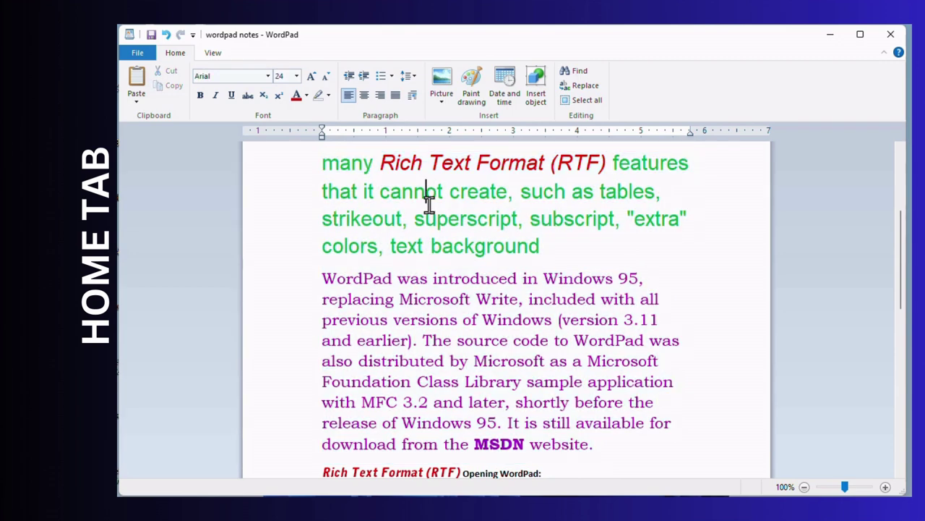
left_click(419, 293)
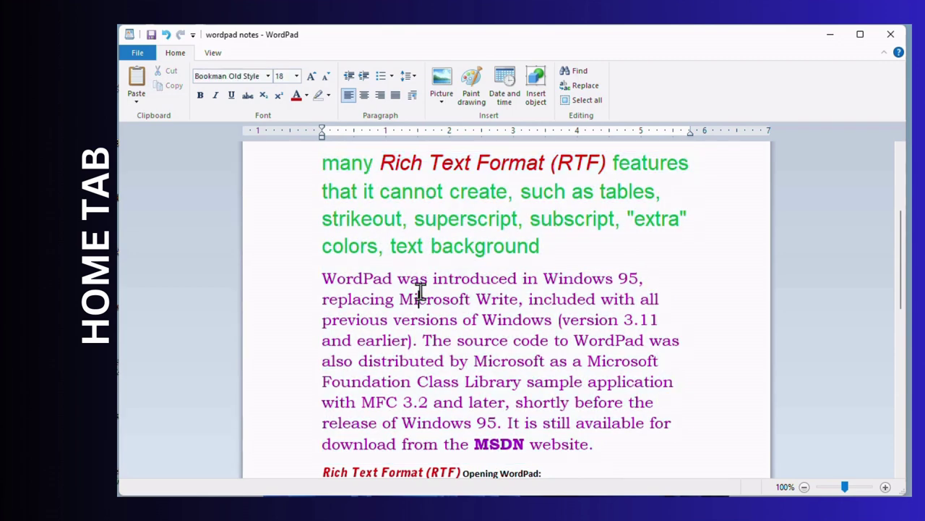
scroll(347, 224, "up", 2)
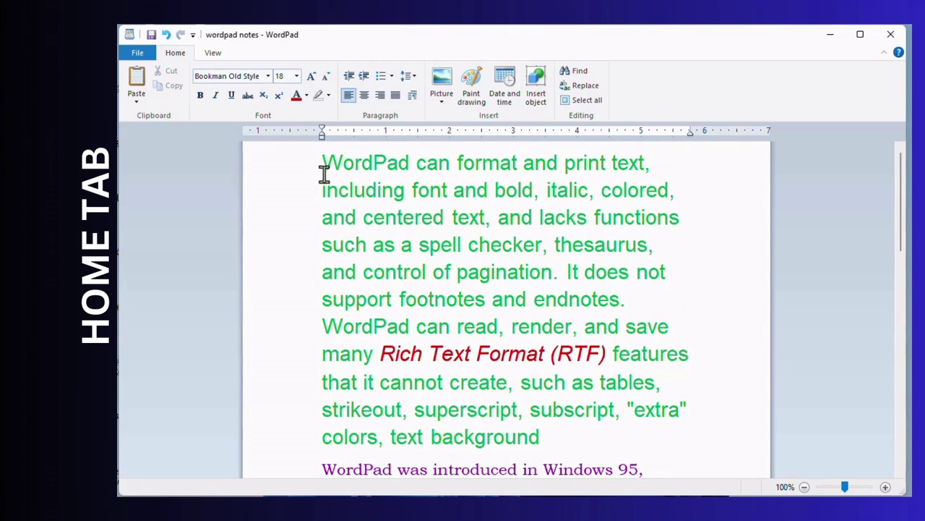
key("ctrl+a")
mouse_move(462, 269)
left_mouse_down()
mouse_move(475, 152)
mouse_move(453, 279)
left_mouse_up()
scroll(439, 310, "up", 10)
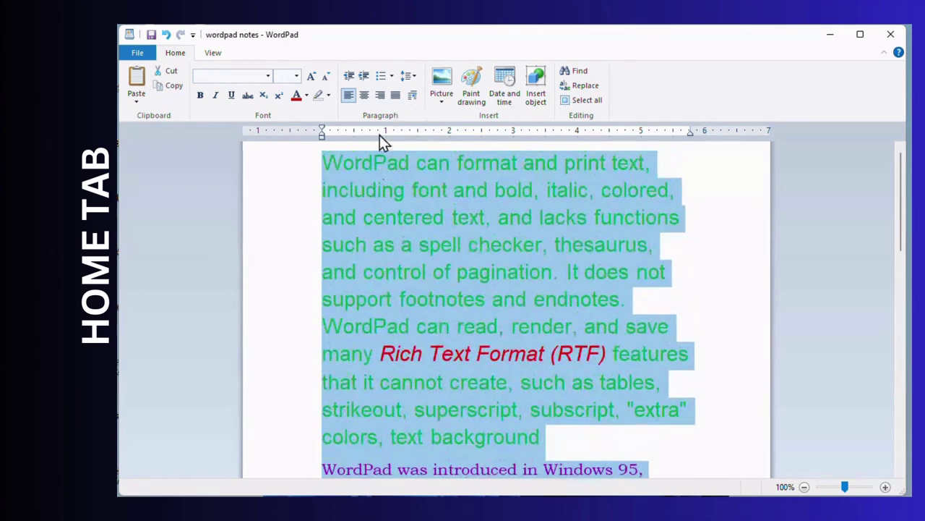
left_click(324, 86)
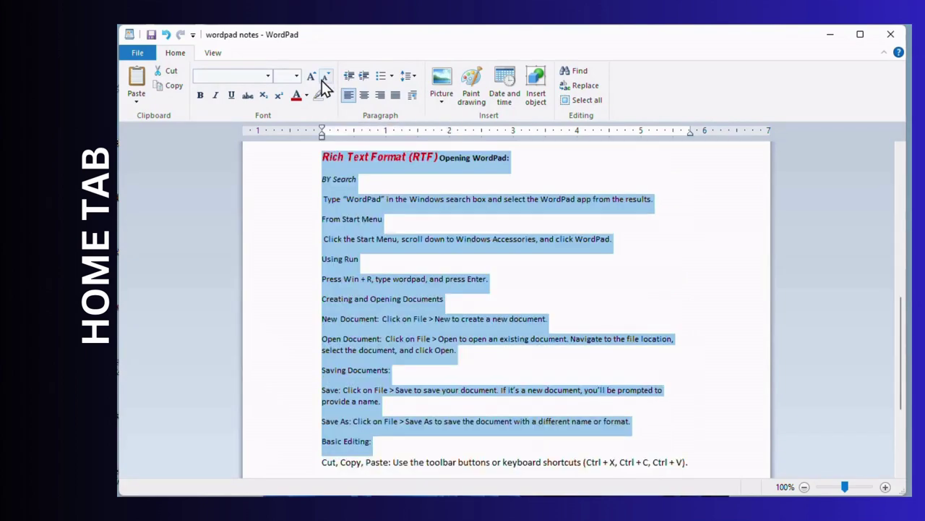
left_click(395, 237)
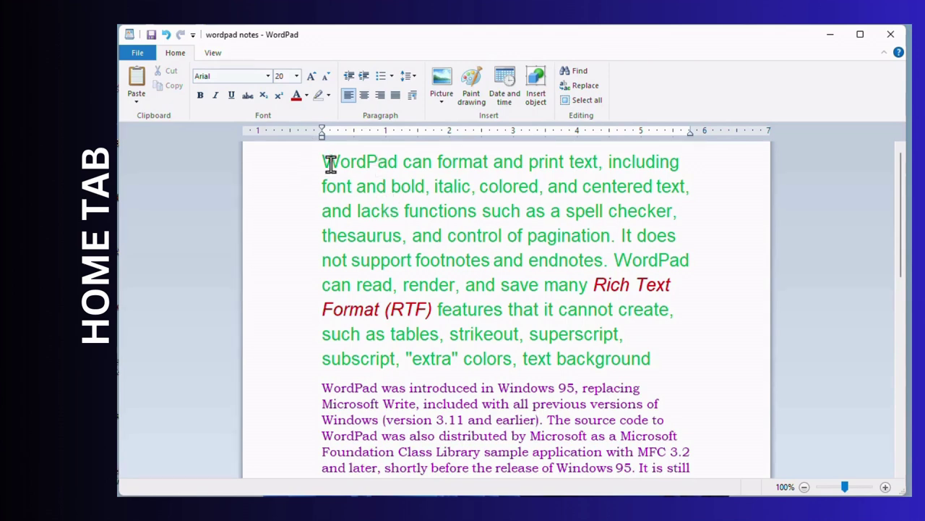
key("ctrl+a")
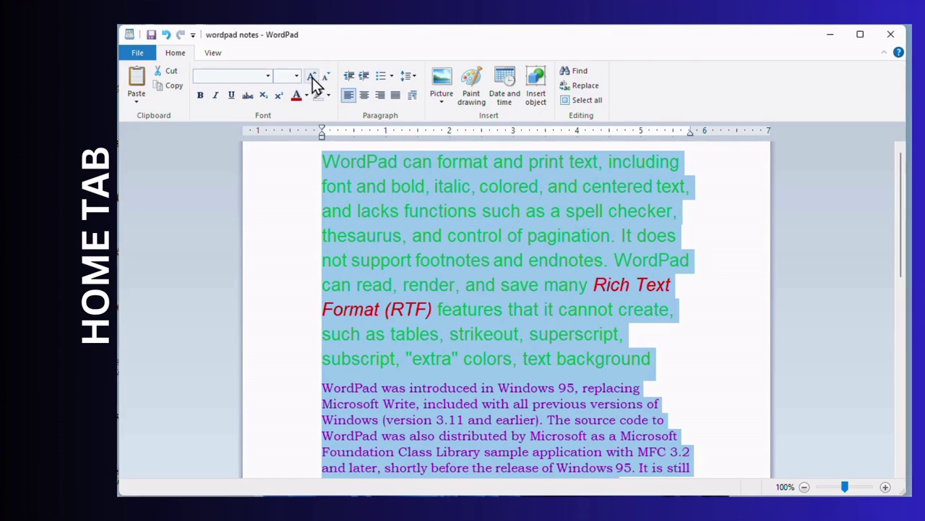
left_click(313, 76)
left_click(313, 77)
left_click(324, 76)
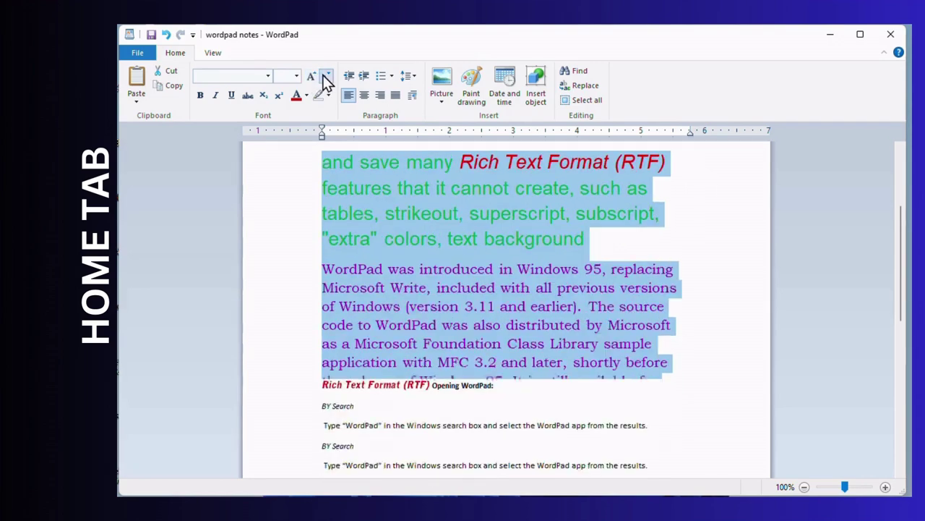
left_click(324, 76)
left_click(325, 76)
left_click(311, 77)
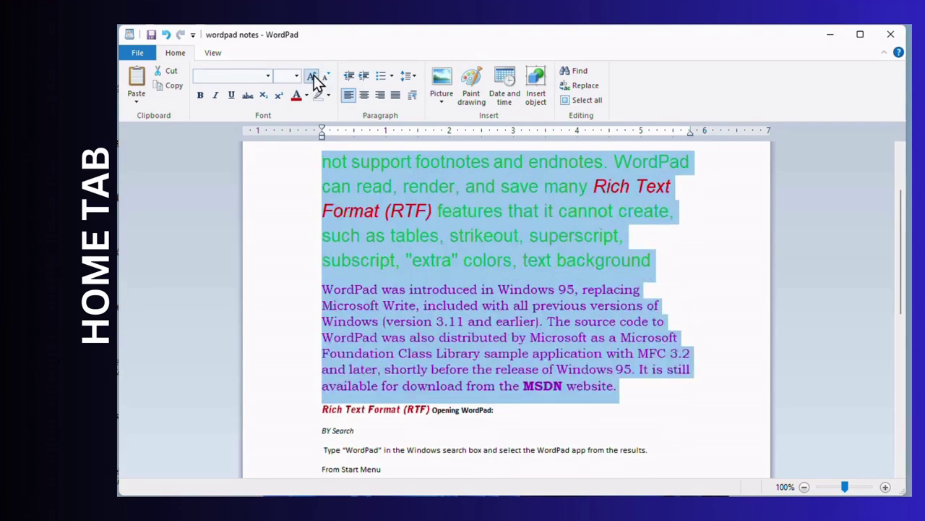
left_click(311, 77)
left_click(325, 76)
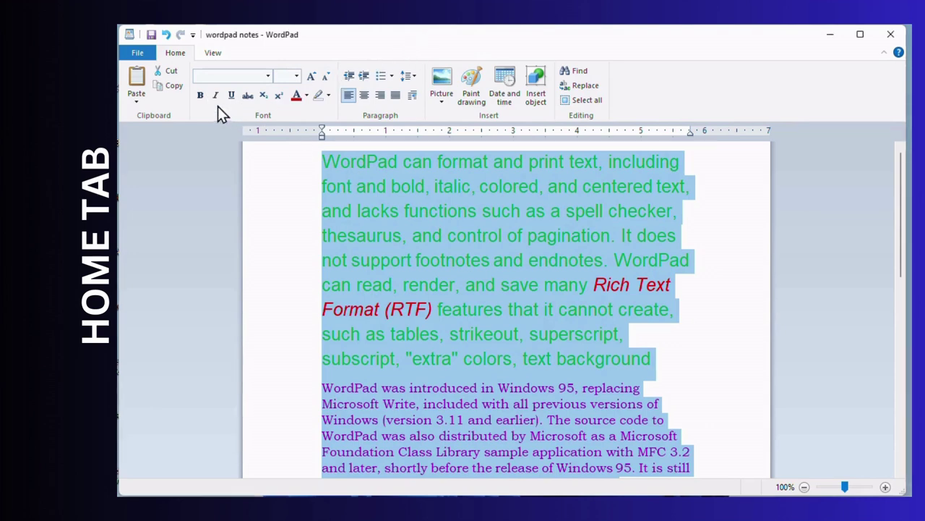
left_click(354, 162)
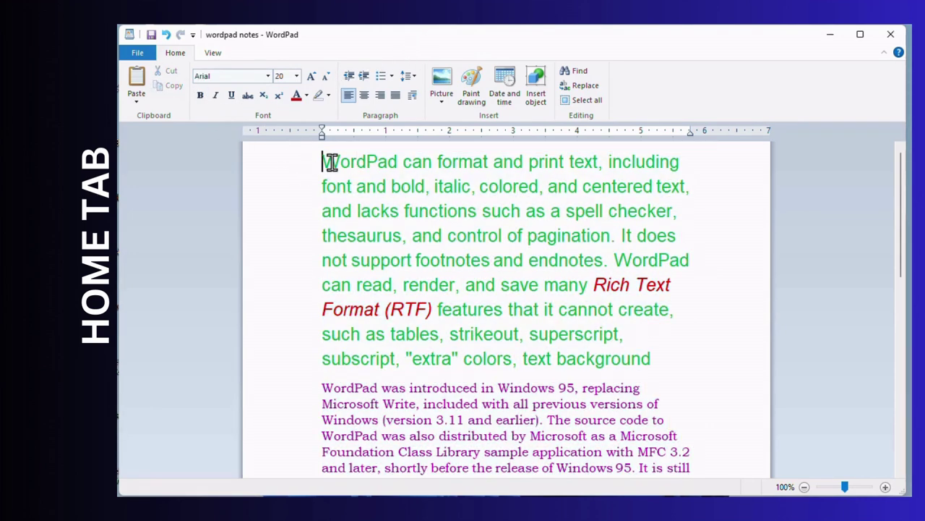
- Make the opening word 'WordPad' bold
left_click_drag(324, 161, 407, 161)
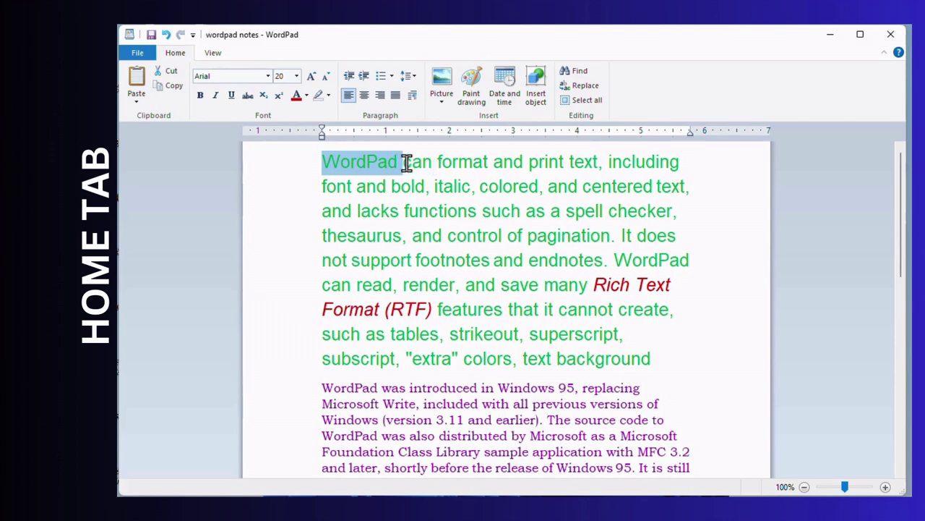
left_click(201, 95)
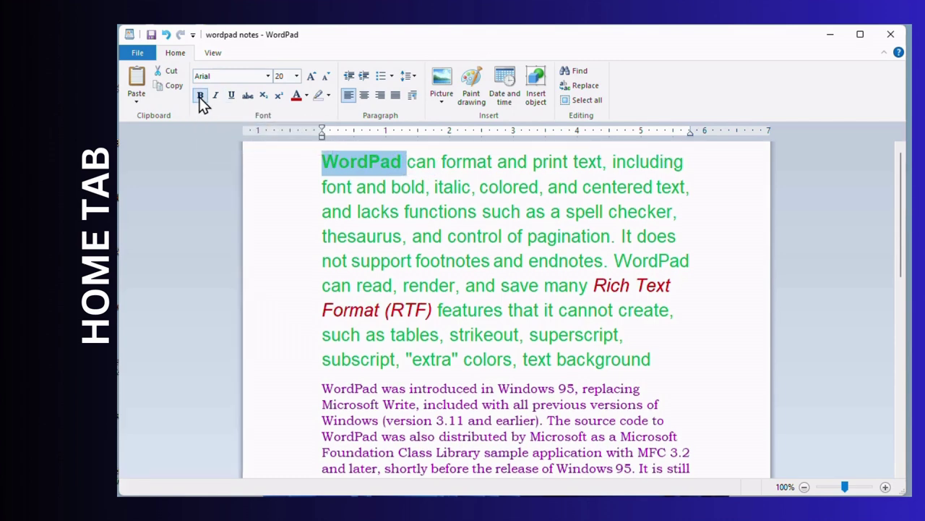
left_click(403, 184)
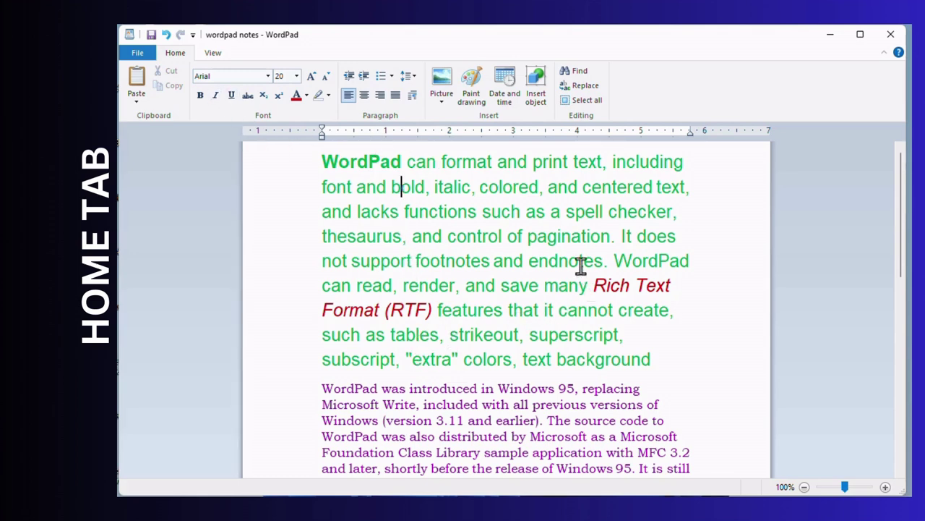
- Remove bold from 'MSDN' and apply strikethrough, after trying italic and underline
scroll(382, 393, "down", 3)
scroll(386, 383, "down", 1)
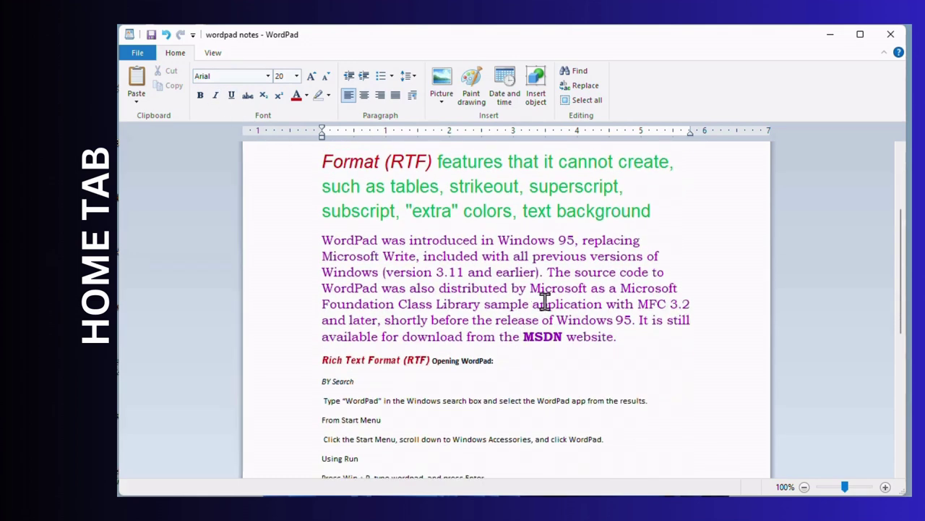
left_click_drag(524, 337, 566, 337)
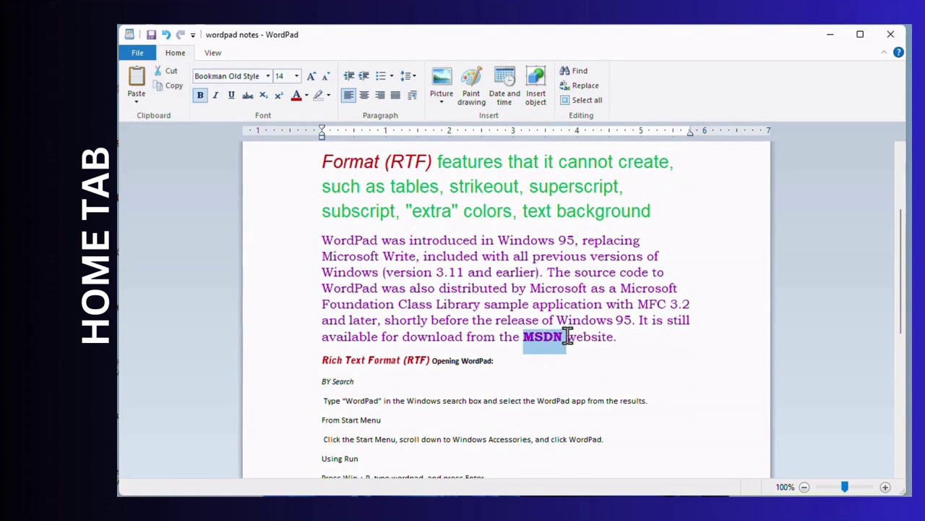
left_click(214, 95)
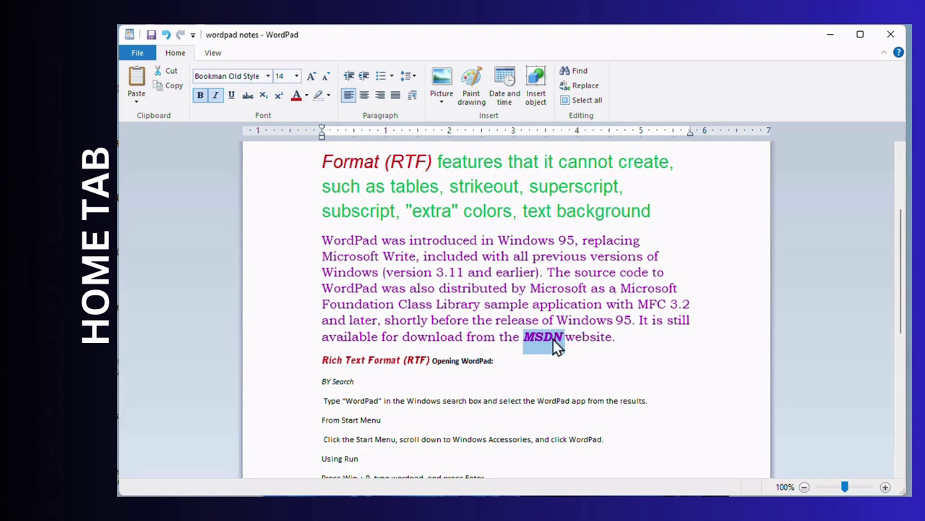
left_click(220, 101)
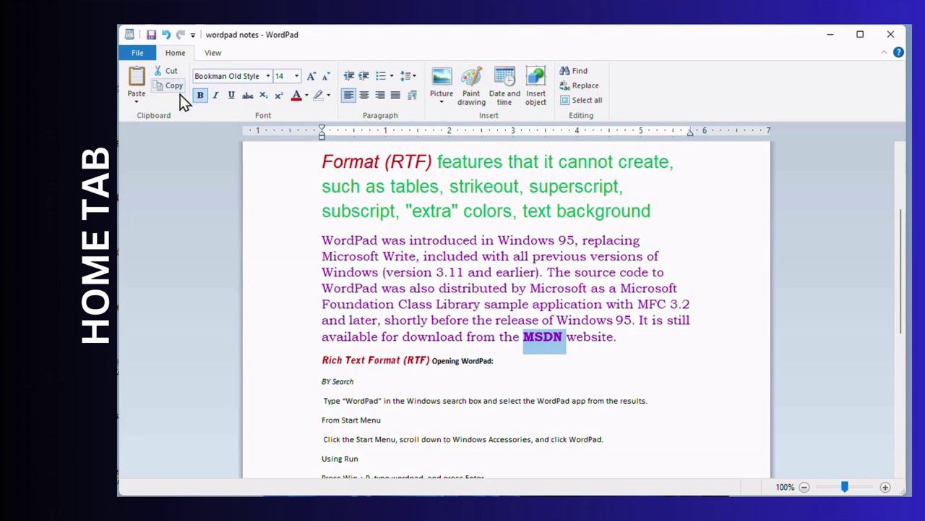
left_click(198, 96)
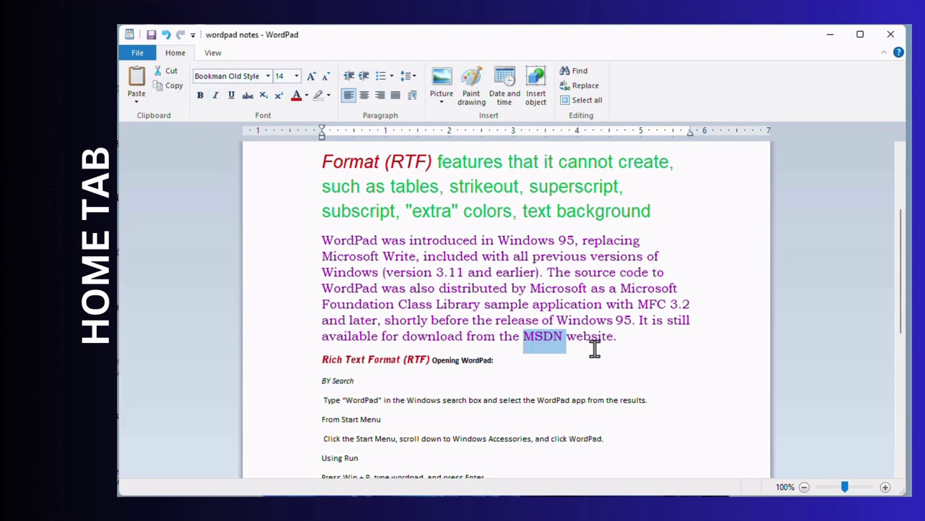
left_click(232, 98)
left_click(230, 99)
left_click(248, 98)
left_click(554, 354)
scroll(575, 365, "down", 10)
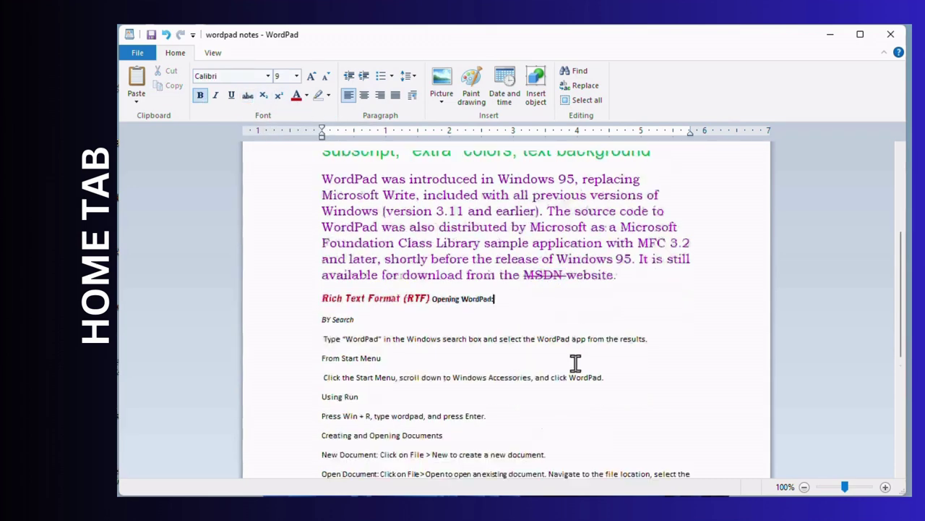
- Delete the duplicate green line object at the end of the notes
left_click_drag(683, 403, 686, 427)
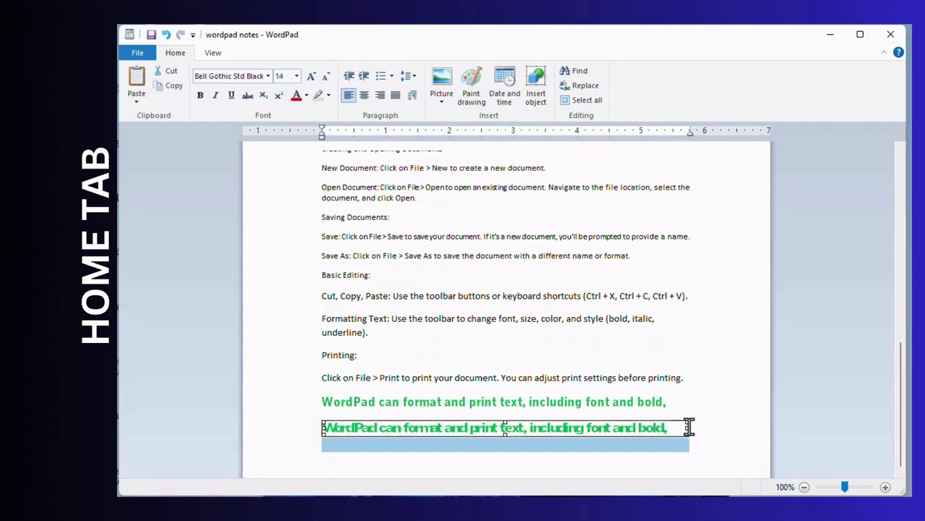
left_click(715, 421)
left_click(680, 429)
key("Delete")
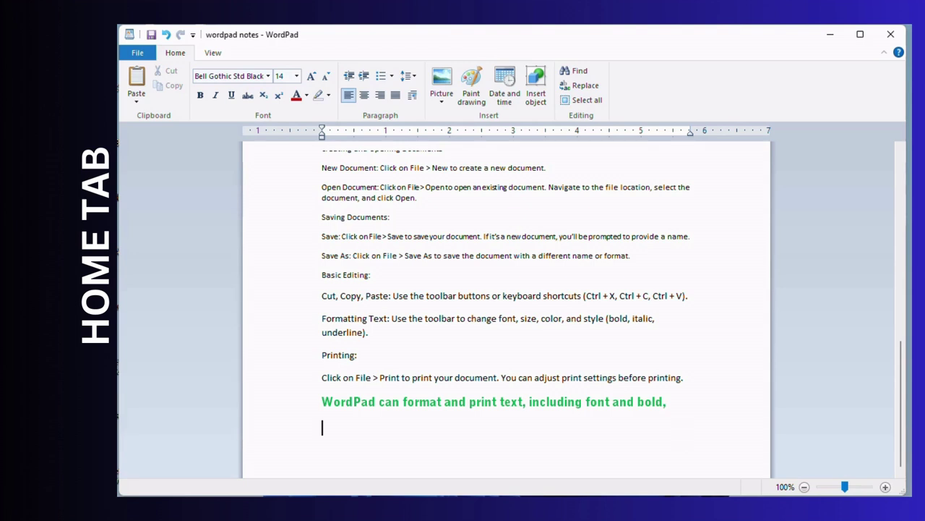
- Type 'H2' in capitals on the empty last line
type("h")
key("BackSpace")
key("Caps_Lock")
type("H20")
key("BackSpace")
type("0")
key("BackSpace")
type("o")
key("BackSpace")
type("0")
- Make the 2 a subscript and finish the formula with a capital O
left_click_drag(339, 427, 329, 427)
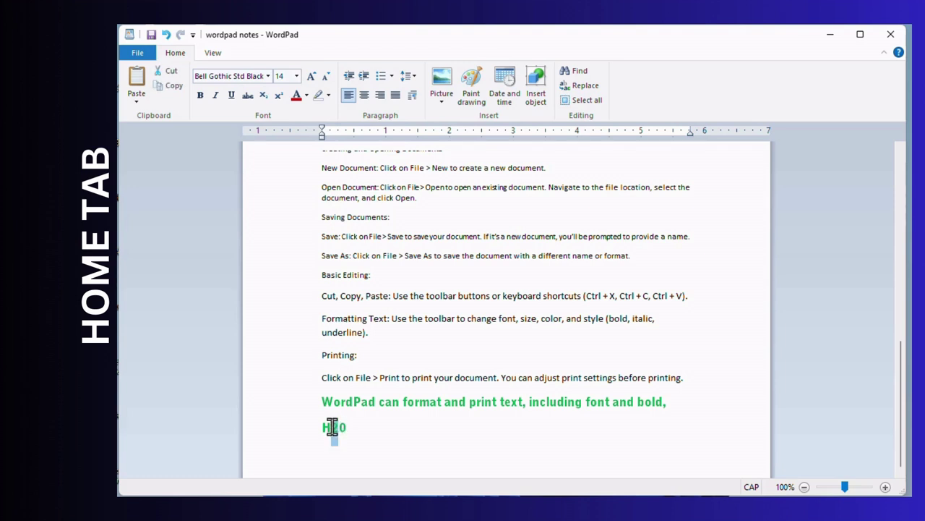
left_click(265, 102)
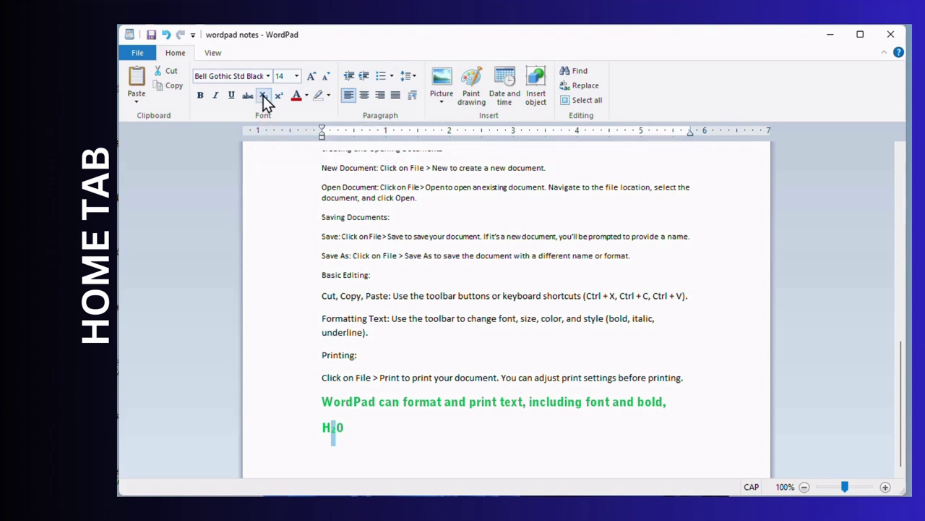
left_click(352, 434)
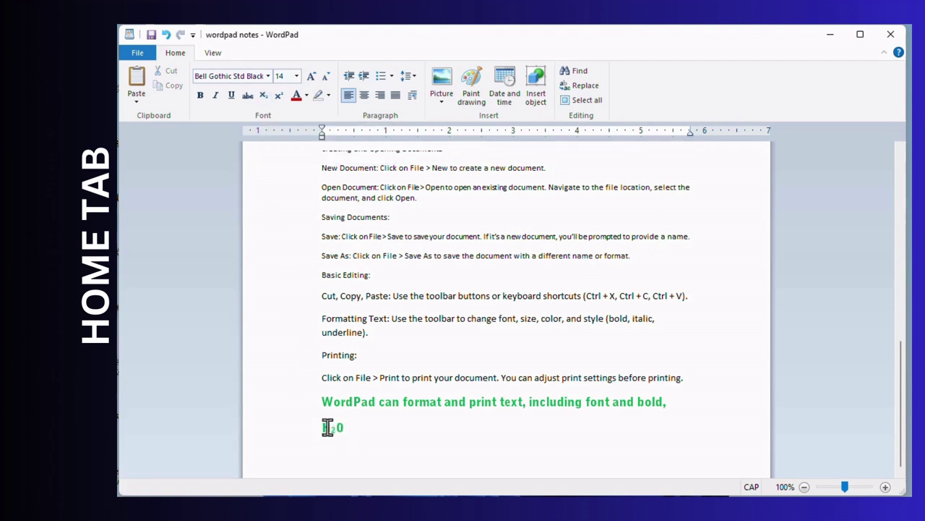
key("BackSpace")
type("O")
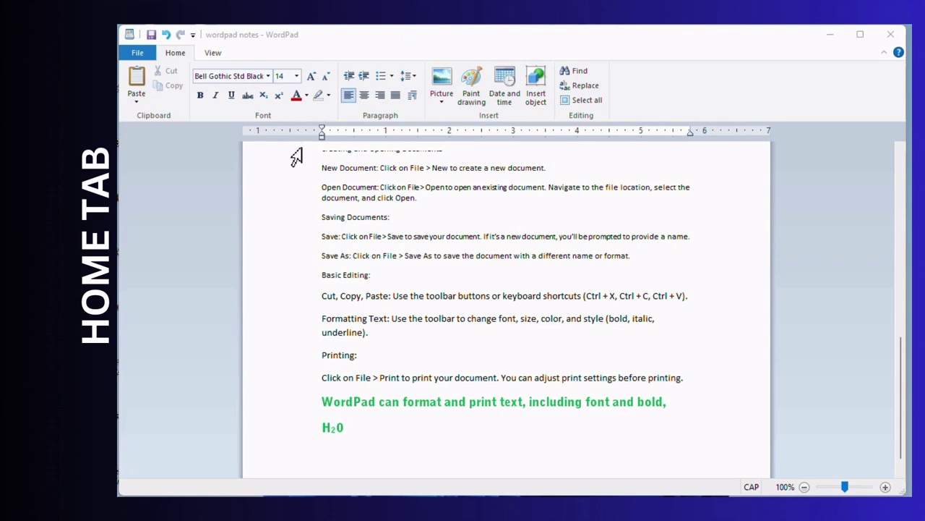
- Type 'E=MC2' below H₂O and raise the 2 to superscript
scroll(407, 426, "down", 1)
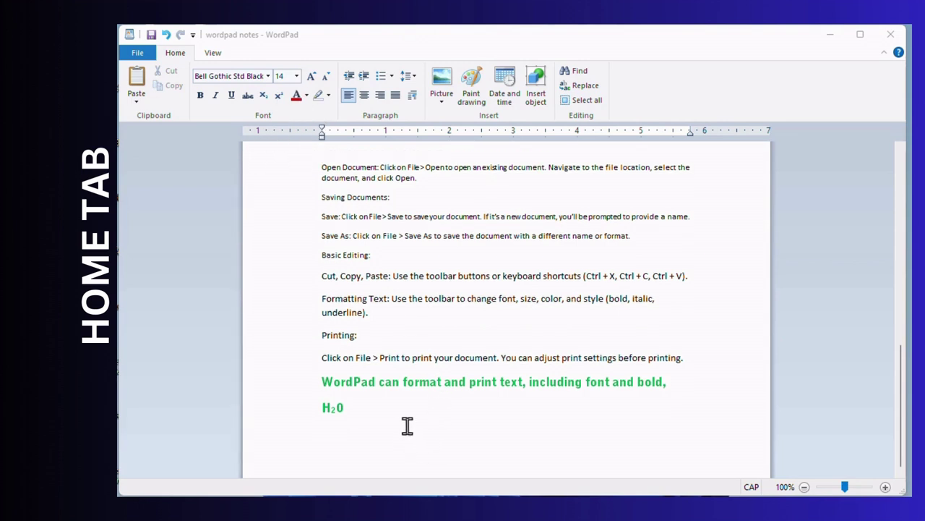
left_click(405, 424)
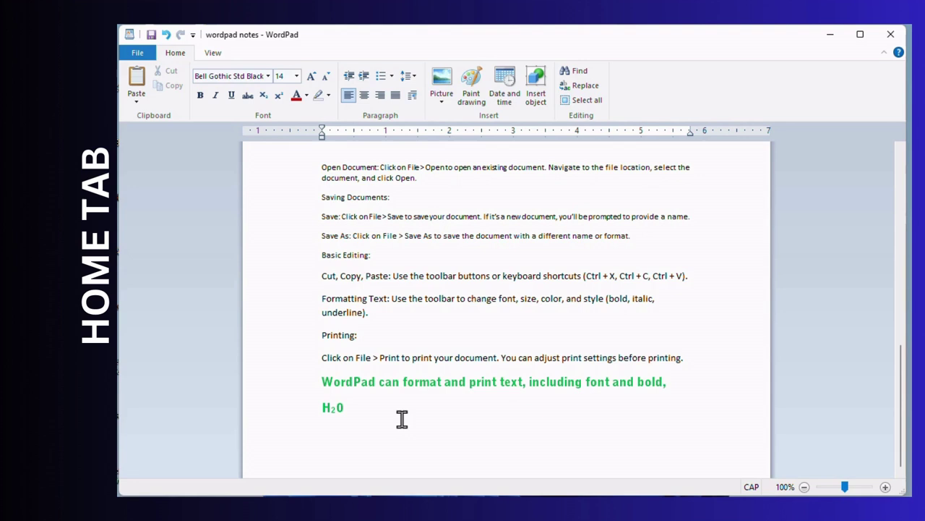
type("E=MC2")
left_click_drag(357, 433, 364, 434)
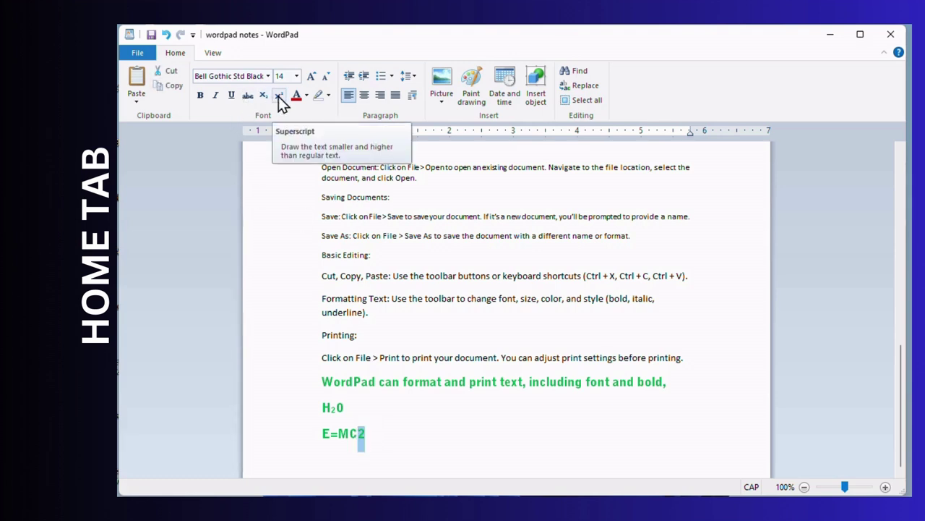
left_click(279, 97)
left_click(394, 441)
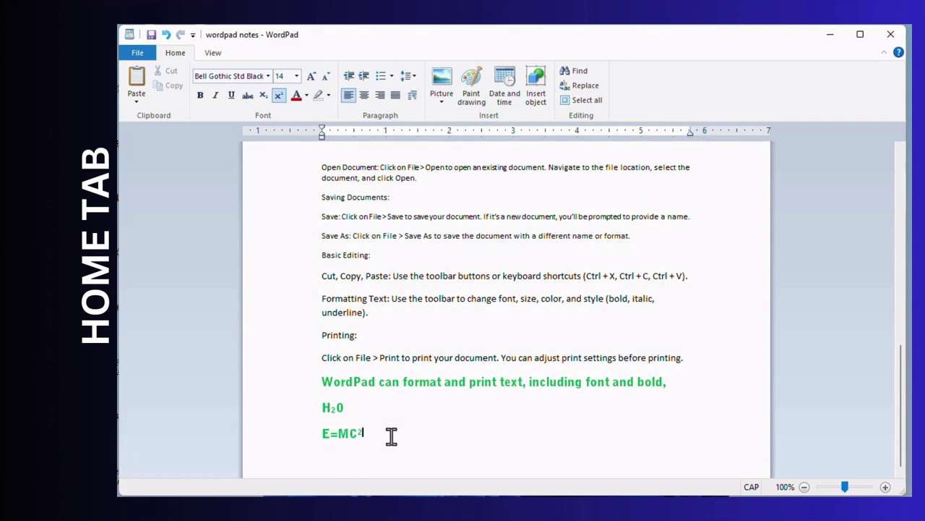
left_click_drag(388, 436, 337, 439)
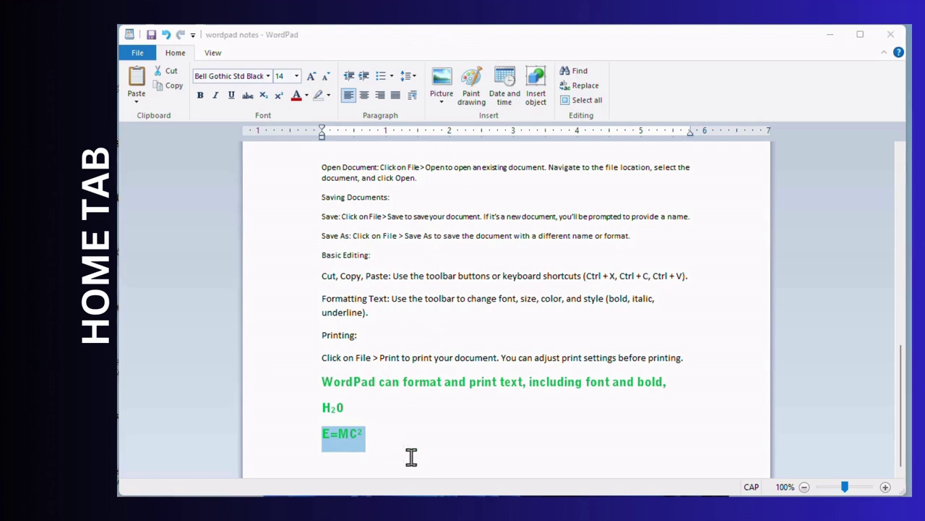
left_click(431, 432)
left_click(410, 423)
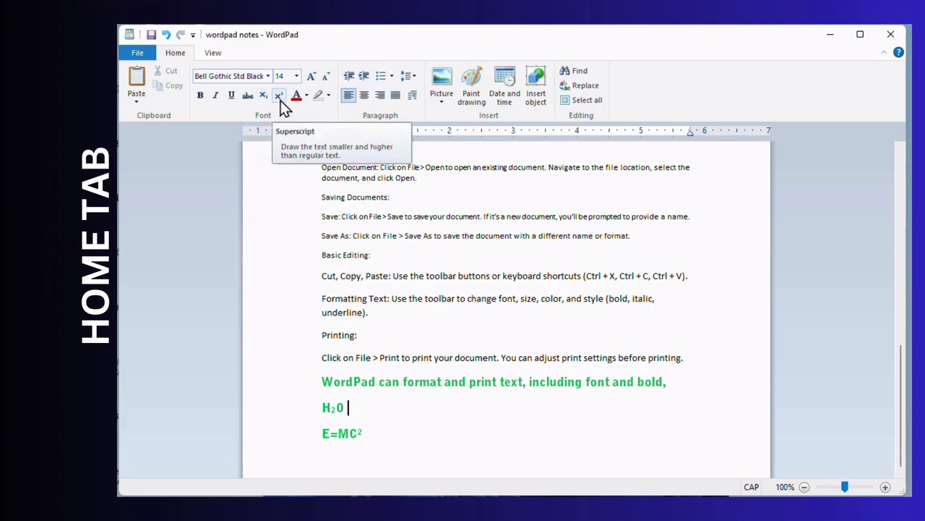
left_click(443, 21)
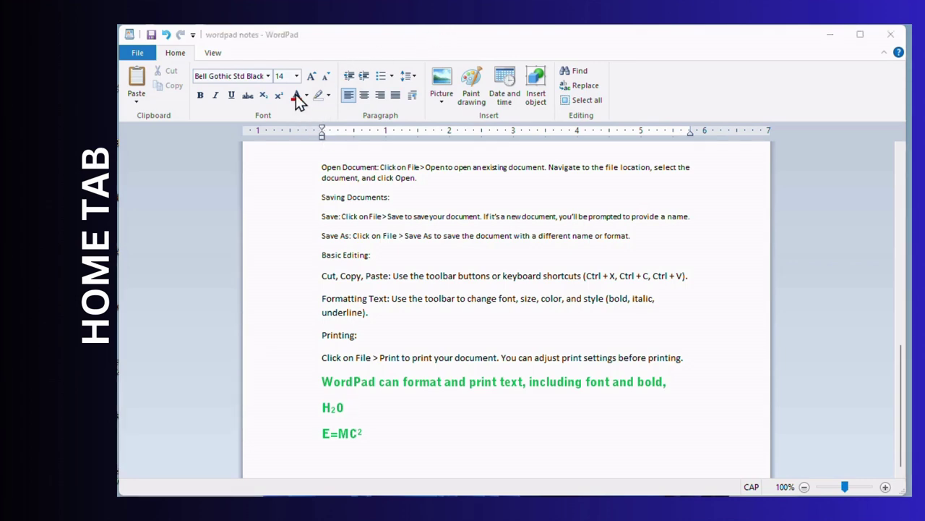
- Colour the 'WordPad was introduced in Windows 95' paragraph with a custom dark green
scroll(364, 250, "up", 8)
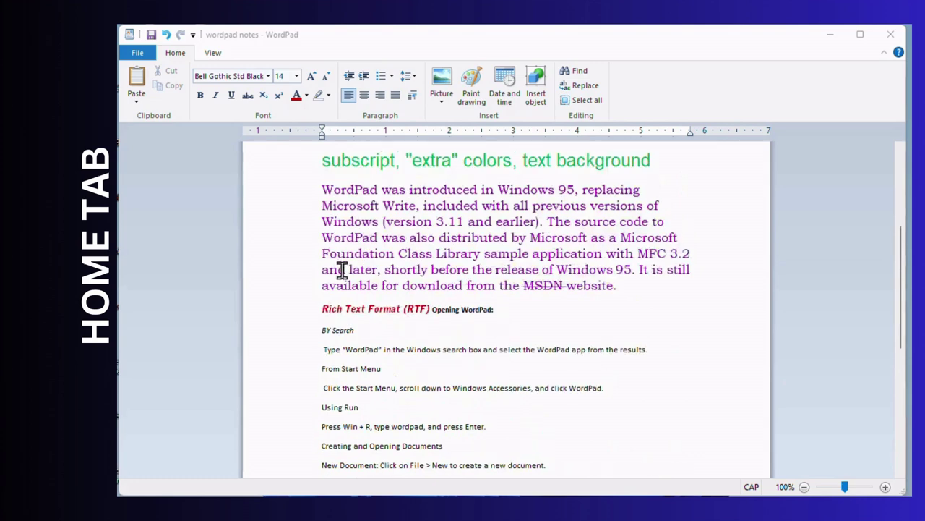
scroll(343, 269, "down", 6)
scroll(342, 268, "up", 7)
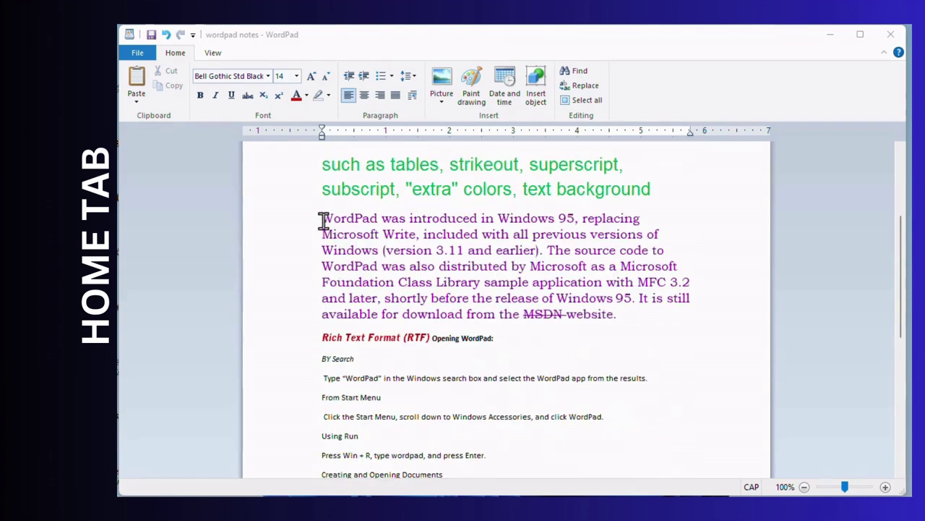
left_click(357, 222)
left_click_drag(324, 217, 595, 314)
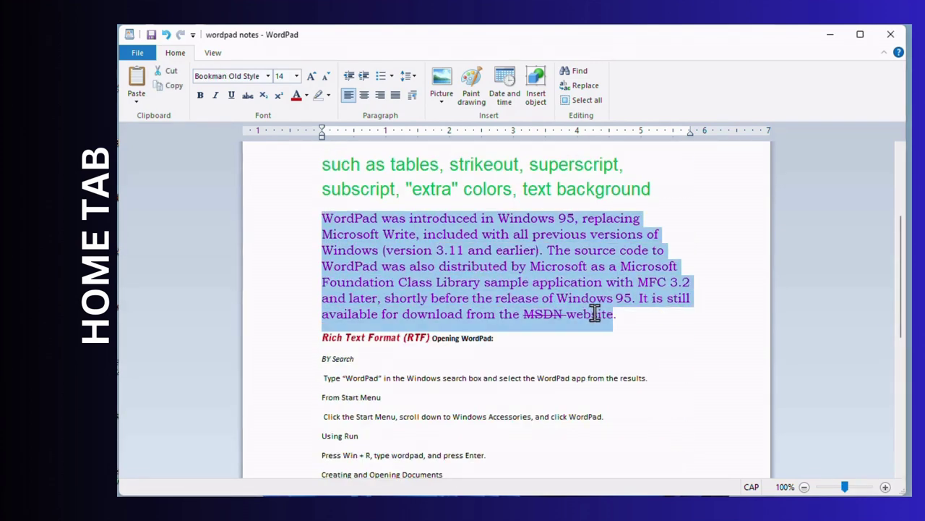
left_click(306, 95)
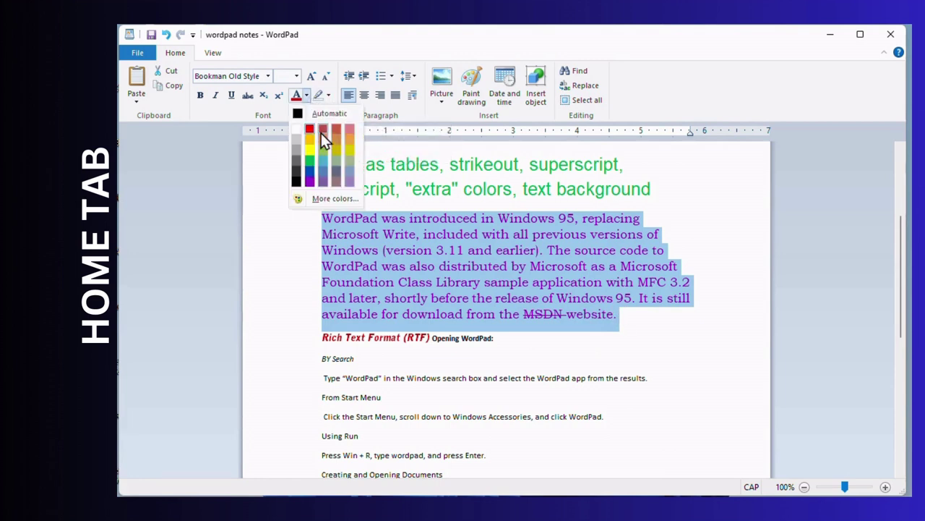
left_click(343, 199)
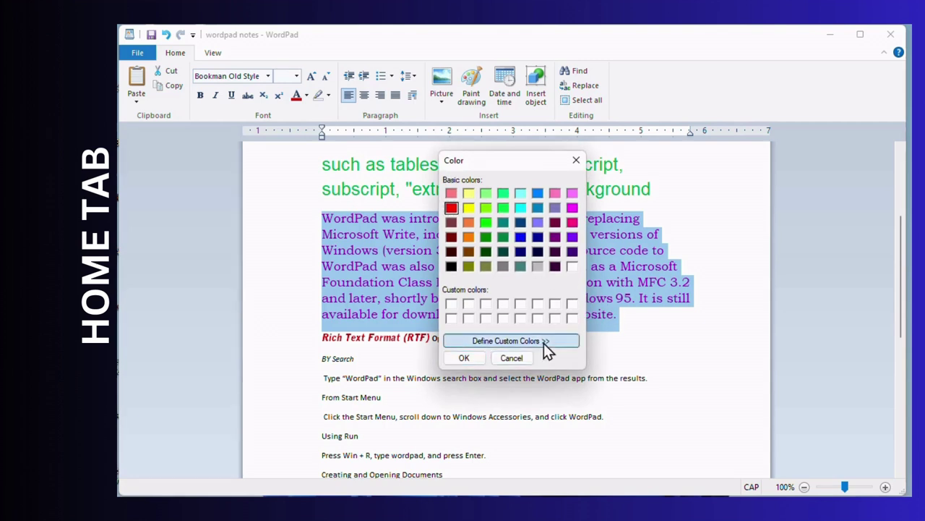
left_click(544, 343)
left_click_drag(702, 219, 643, 194)
left_click_drag(729, 240, 726, 257)
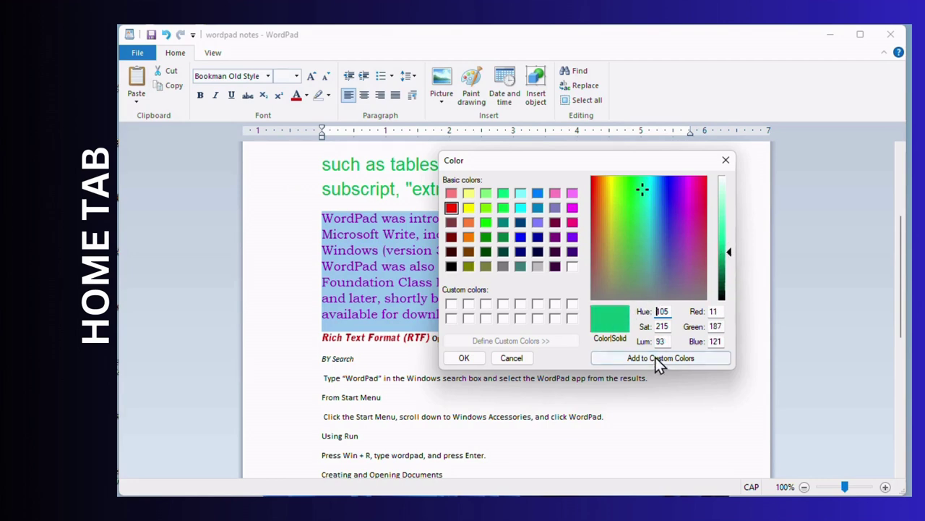
left_click(597, 359)
left_click(474, 359)
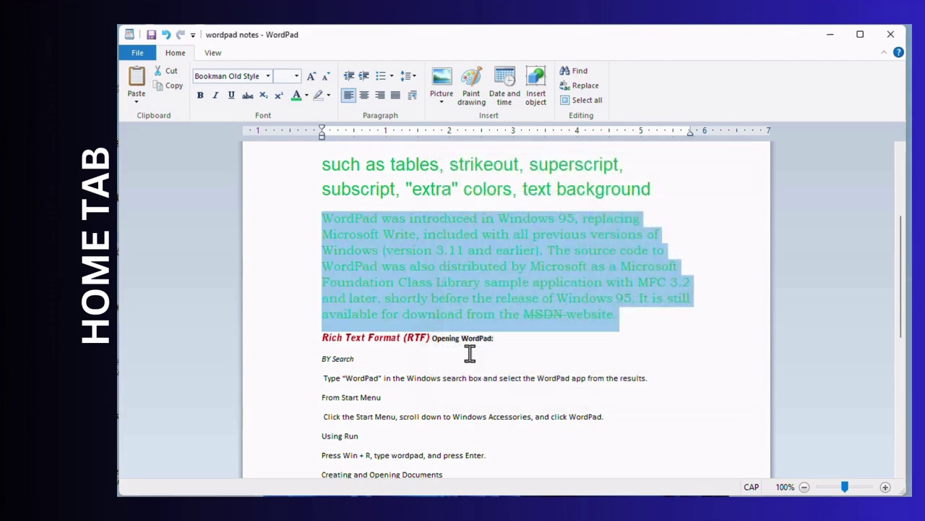
- Recolour that paragraph with a custom bright yellow saved to Custom Colors
left_click(454, 256)
left_click_drag(323, 217, 629, 326)
left_click(306, 95)
left_click(335, 196)
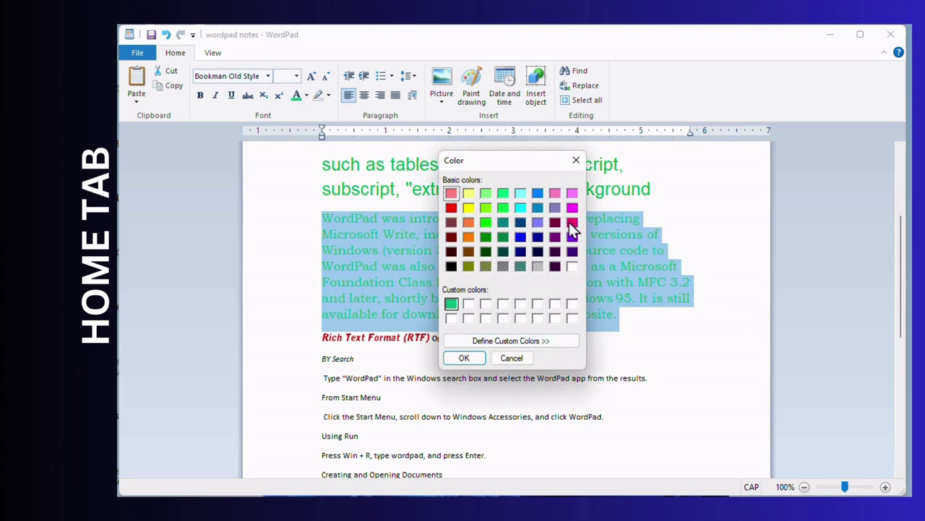
left_click(511, 340)
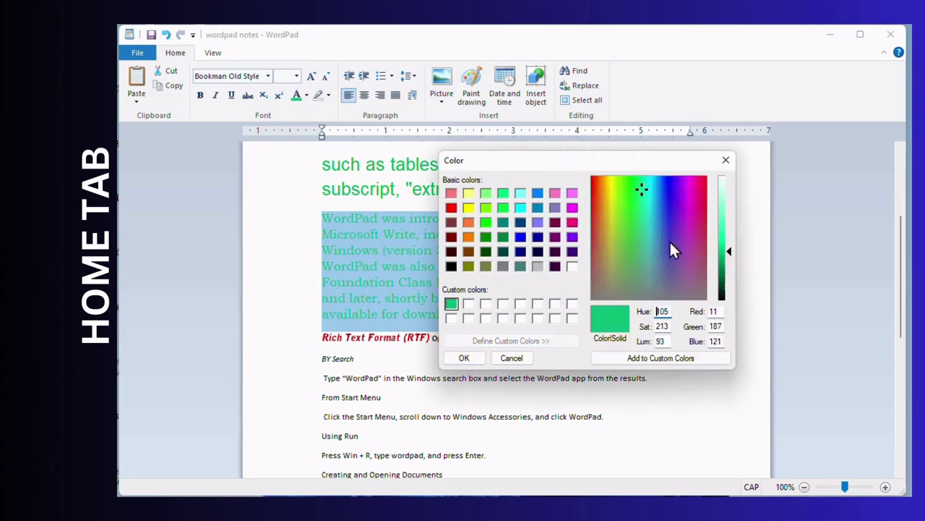
left_click(691, 201)
mouse_move(726, 232)
left_mouse_down()
mouse_move(726, 249)
mouse_move(726, 209)
mouse_move(726, 219)
left_mouse_up()
left_click(649, 202)
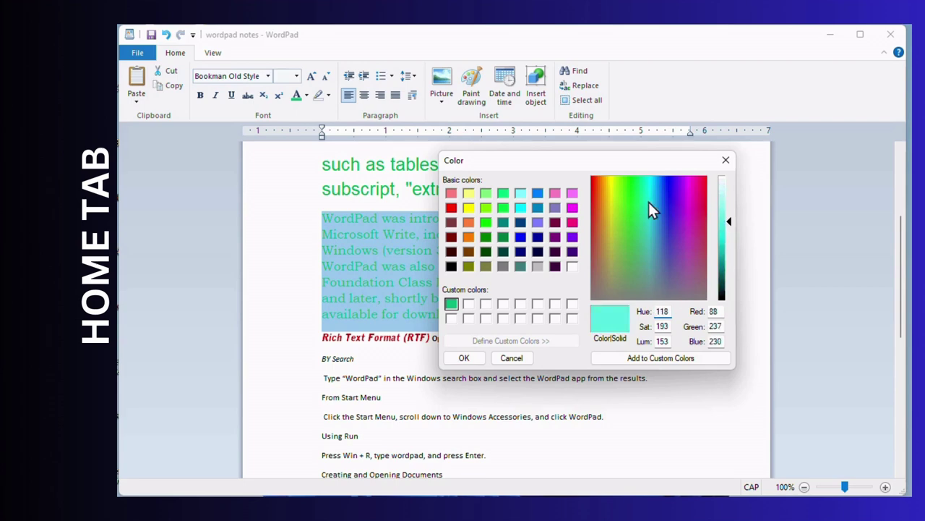
left_click_drag(649, 202, 610, 183)
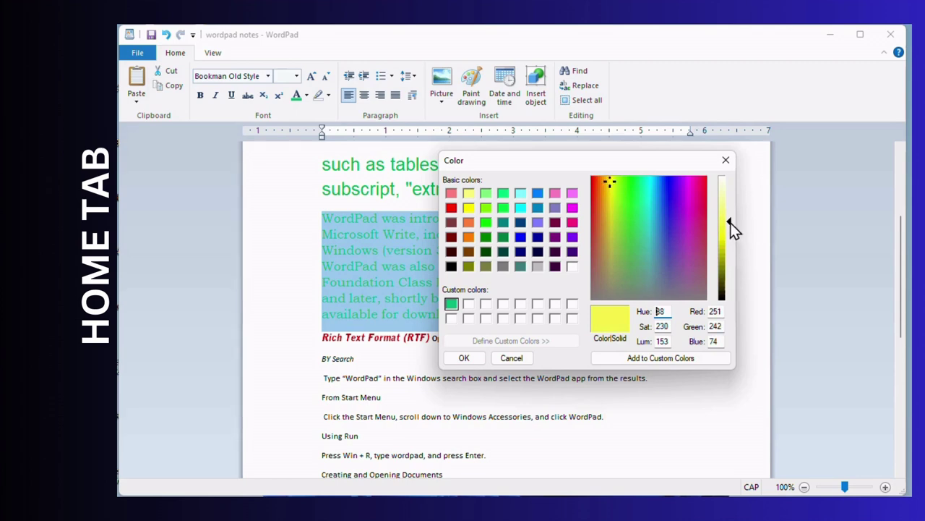
mouse_move(729, 221)
left_mouse_down()
mouse_move(726, 251)
mouse_move(732, 235)
left_mouse_up()
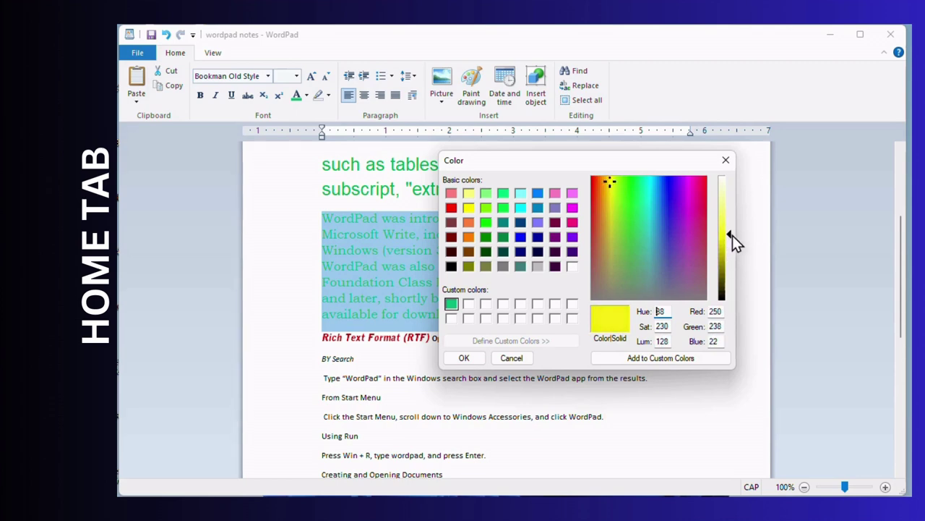
left_click(629, 359)
left_click(460, 355)
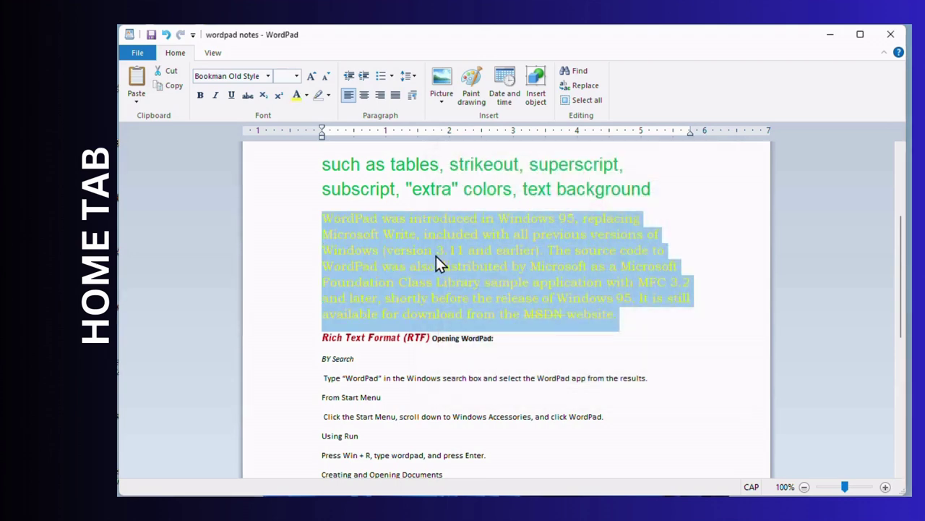
- Deselect the paragraph and place the caret before 'font' in the first paragraph
left_click(436, 252)
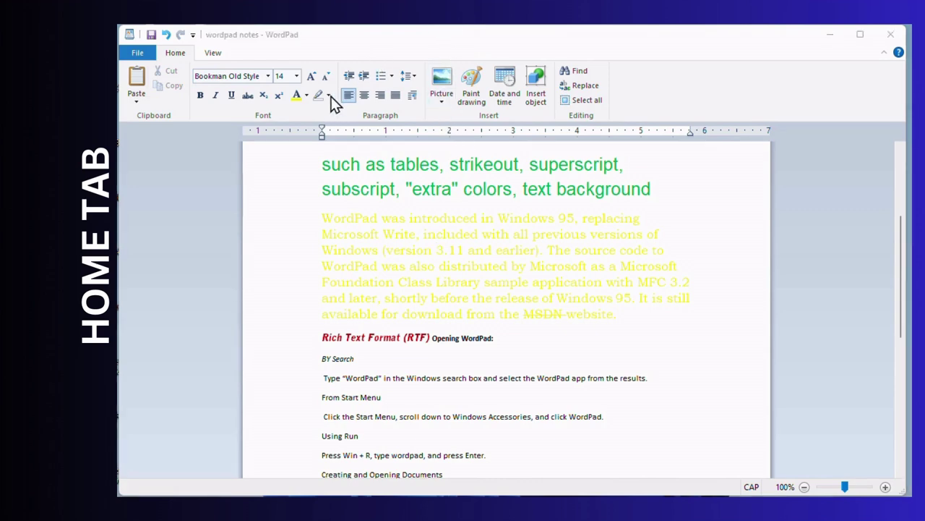
scroll(364, 172, "up", 4)
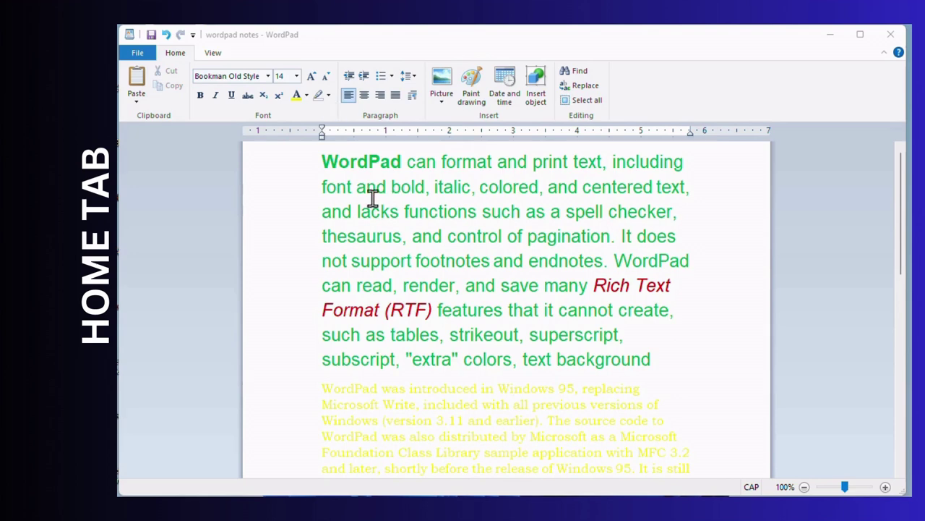
left_click(337, 162)
left_click(323, 188)
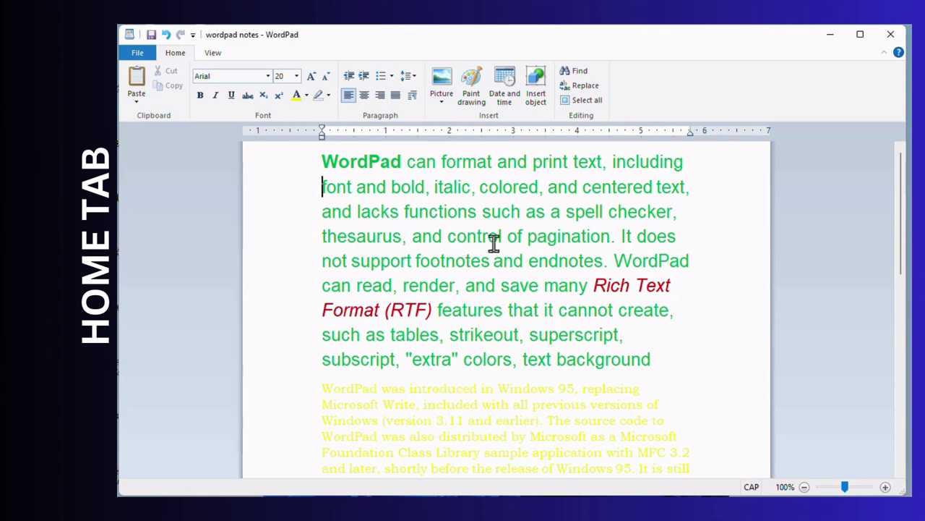
- Give the From Start Menu line a grey highlight
scroll(376, 326, "down", 10)
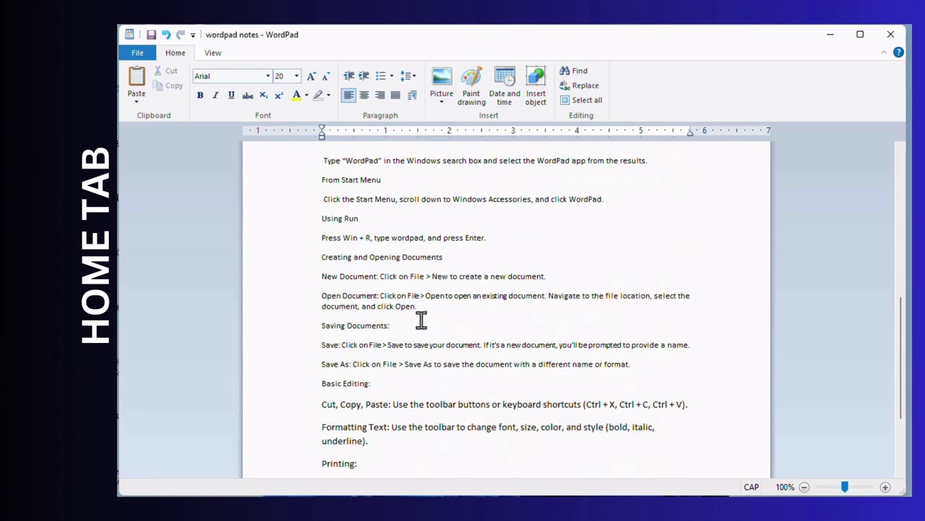
scroll(422, 320, "up", 2)
left_click(307, 245)
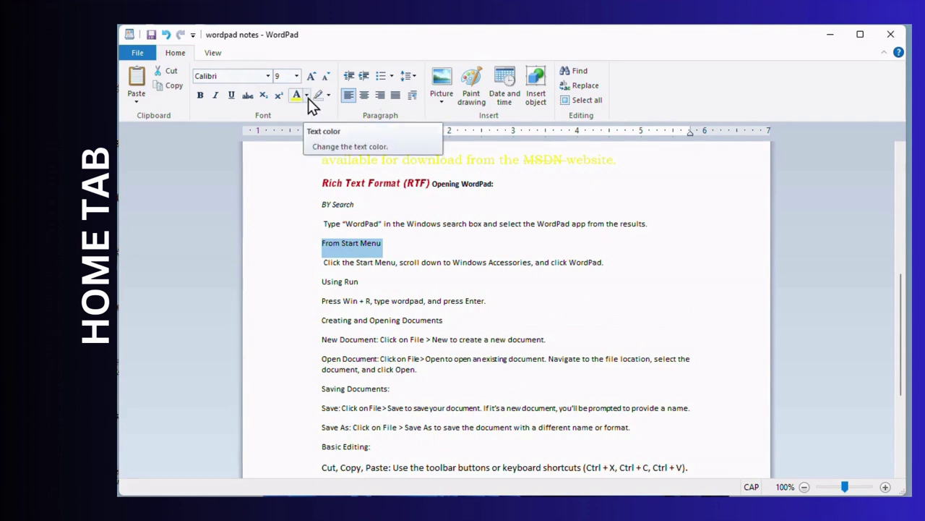
left_click(329, 95)
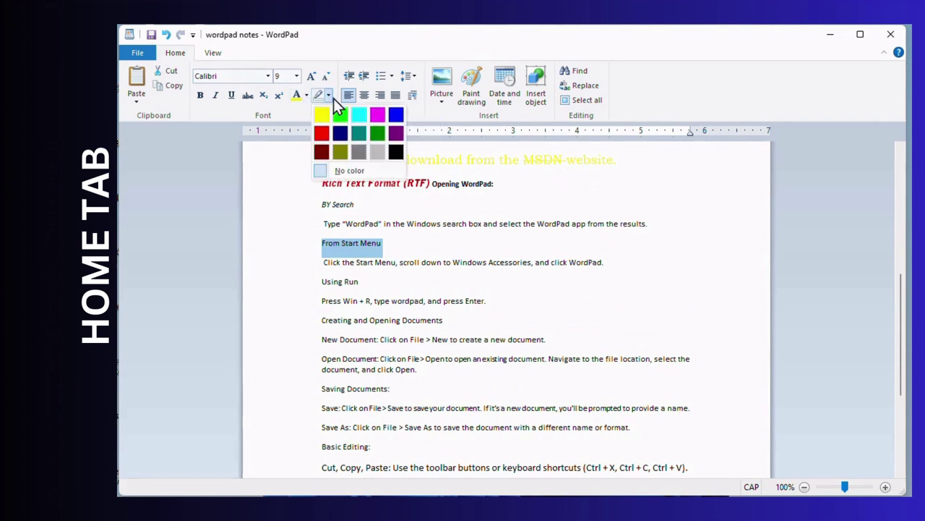
left_click(383, 154)
left_click(379, 265)
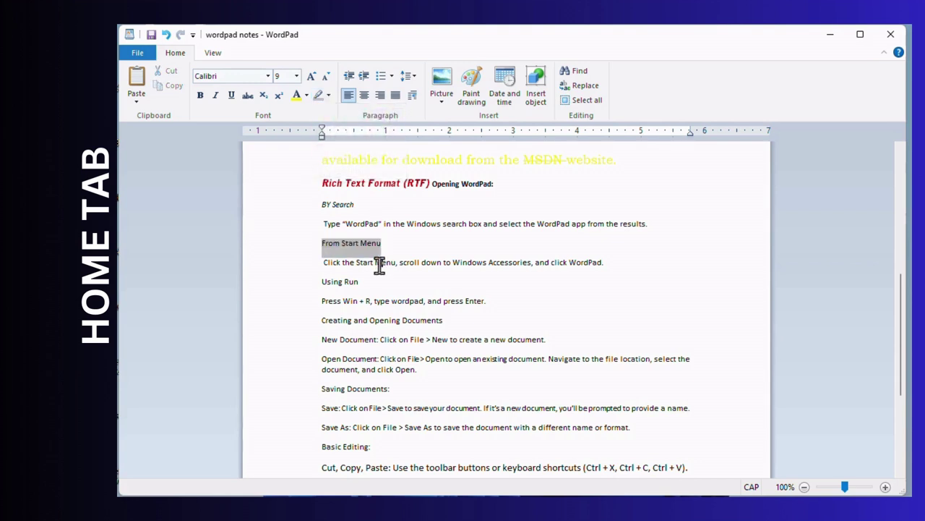
- Highlight the Using Run line in yellow
left_click(314, 290)
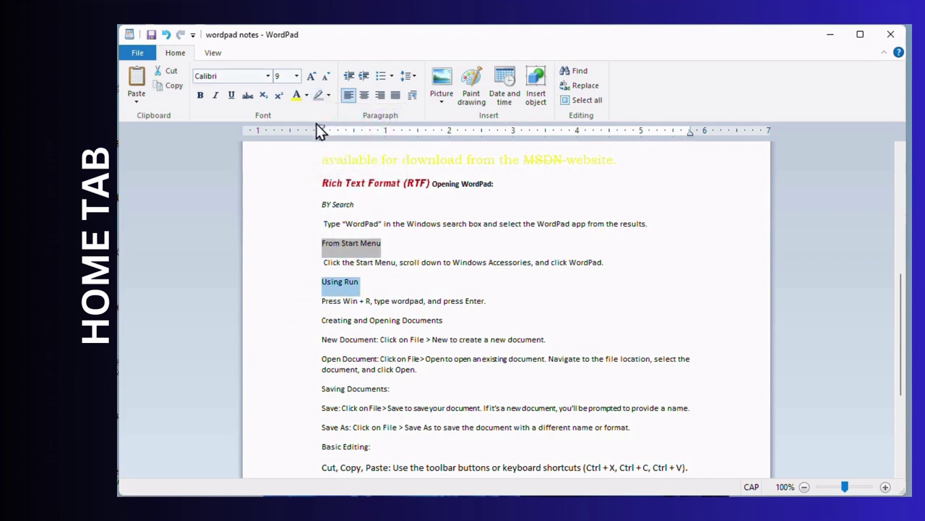
left_click(329, 95)
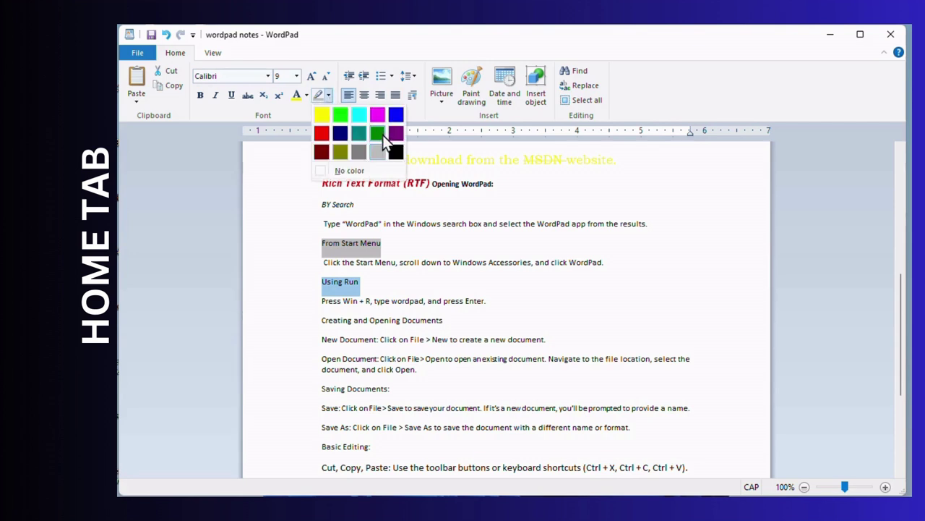
left_click(323, 115)
left_click(394, 358)
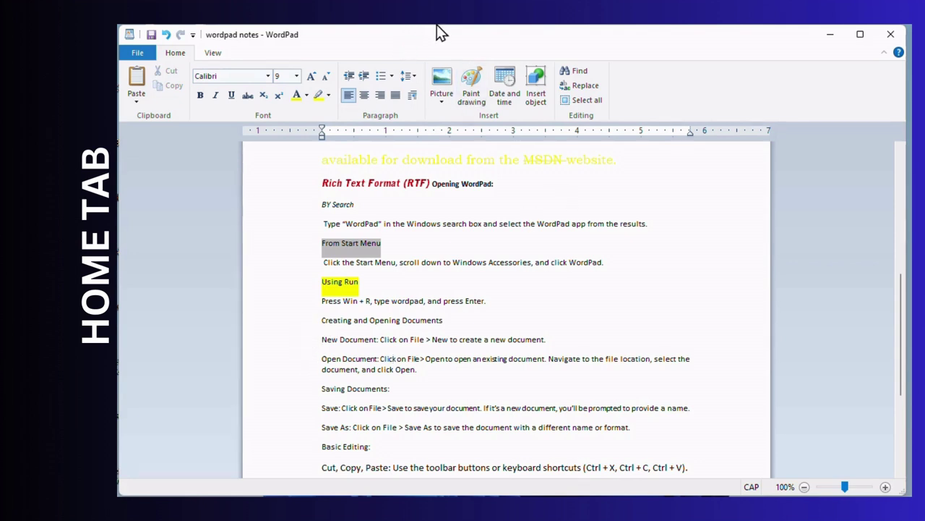
- Remove the highlight from the From Start Menu line
left_click_drag(395, 248, 306, 242)
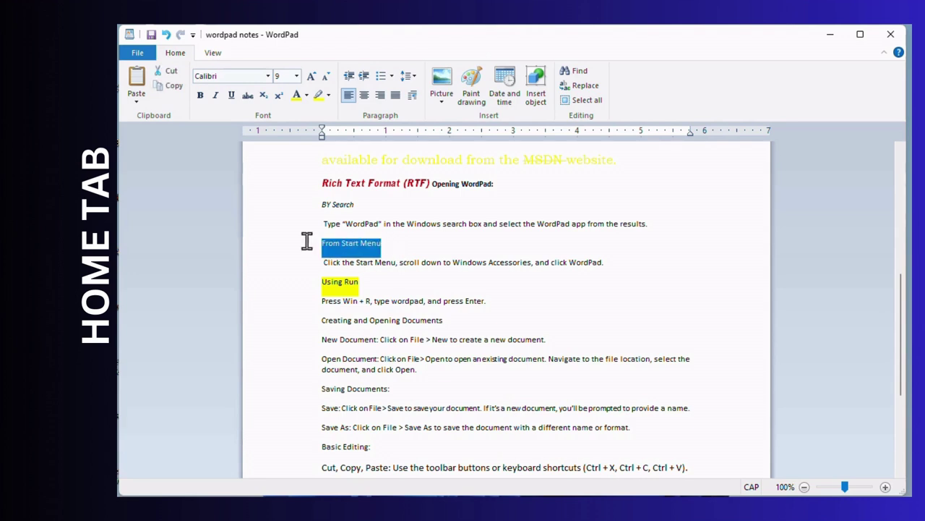
left_click(329, 95)
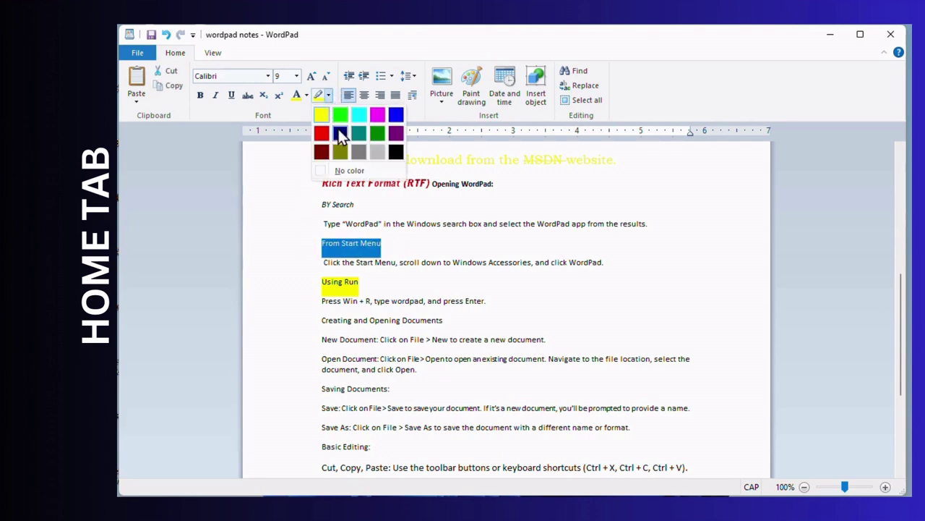
left_click(344, 172)
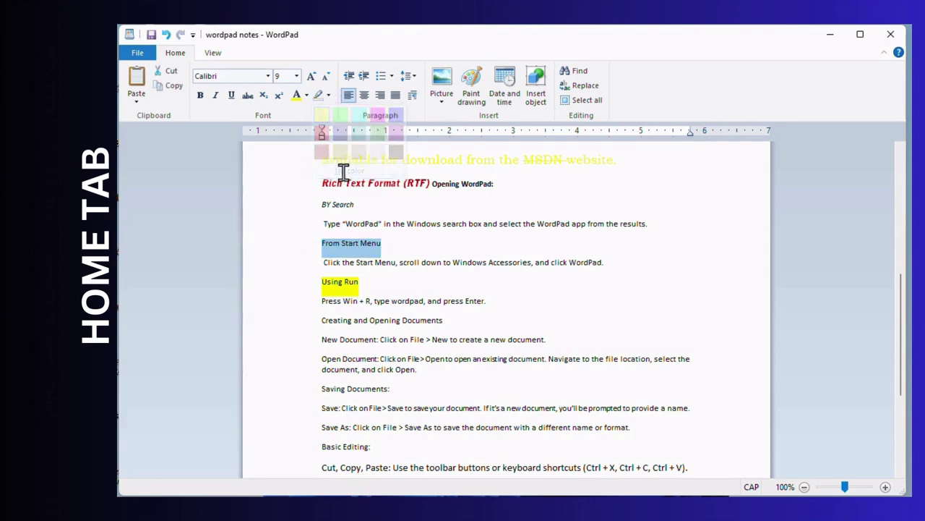
left_click(385, 226)
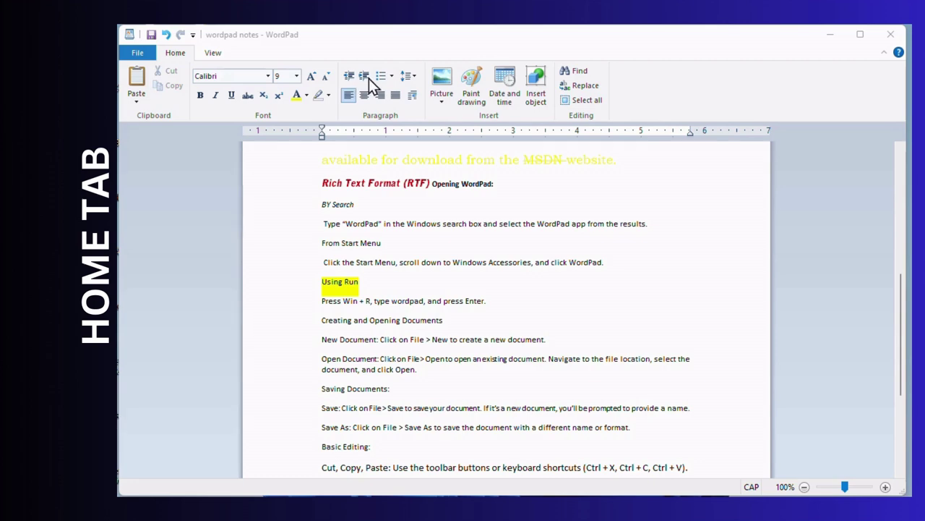
- Increase the first paragraph's indent by two steps
left_click(384, 223)
scroll(395, 233, "up", 3)
scroll(395, 233, "up", 2)
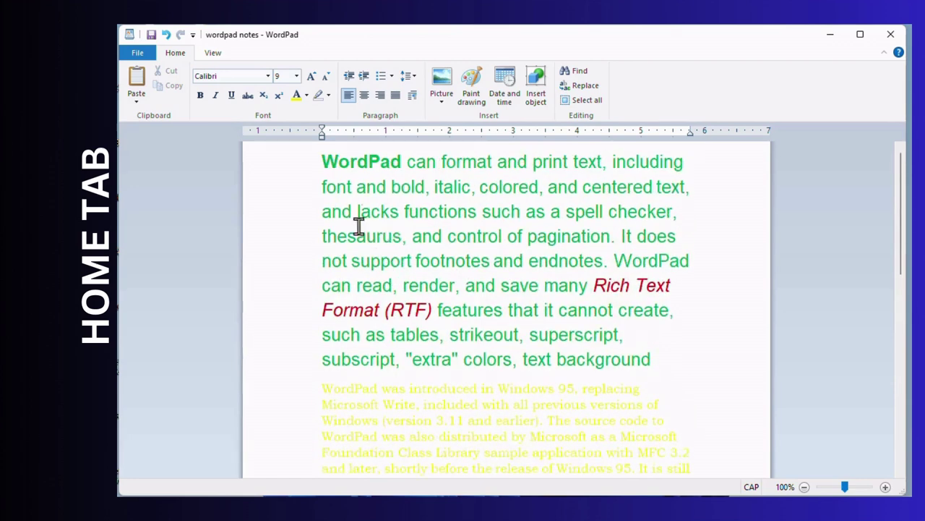
left_click(354, 186)
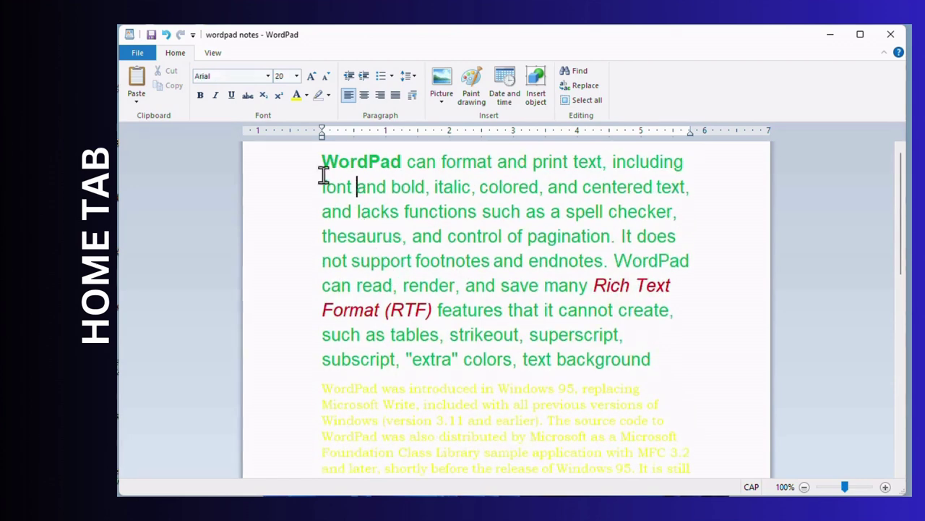
left_click(365, 82)
left_click(365, 81)
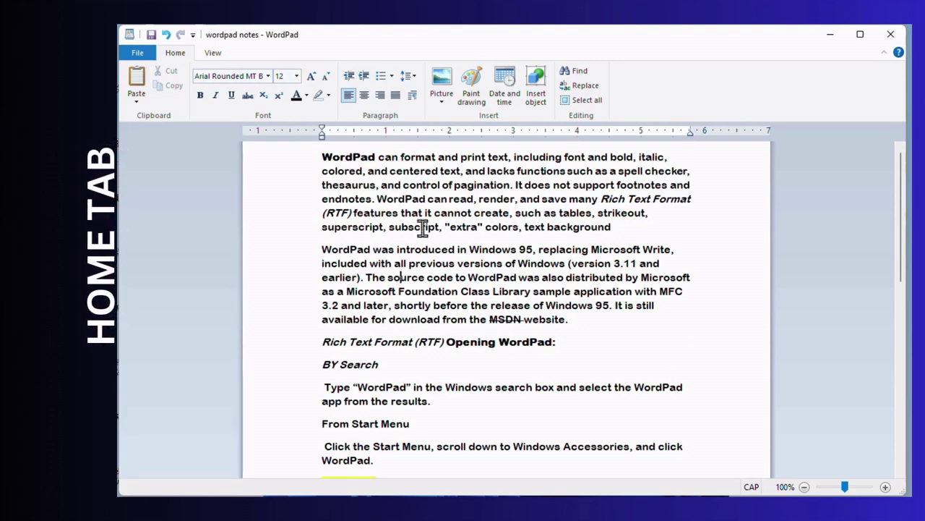
- Indent the 'WordPad was introduced' paragraph to 1.13" with a deeper first line via the ruler
left_click(365, 78)
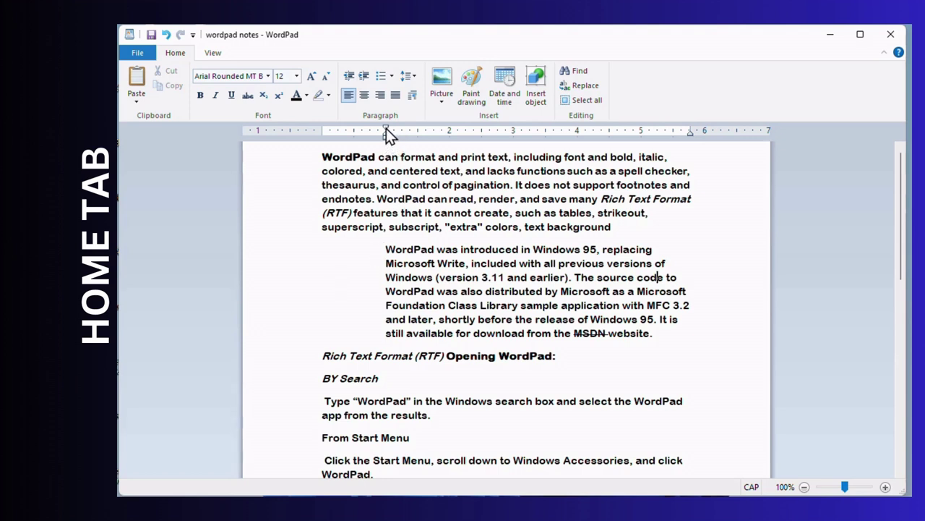
mouse_move(387, 134)
left_mouse_down()
mouse_move(329, 133)
mouse_move(384, 134)
mouse_move(351, 138)
mouse_move(349, 130)
mouse_move(374, 129)
mouse_move(350, 135)
mouse_move(380, 140)
mouse_move(362, 141)
left_mouse_up()
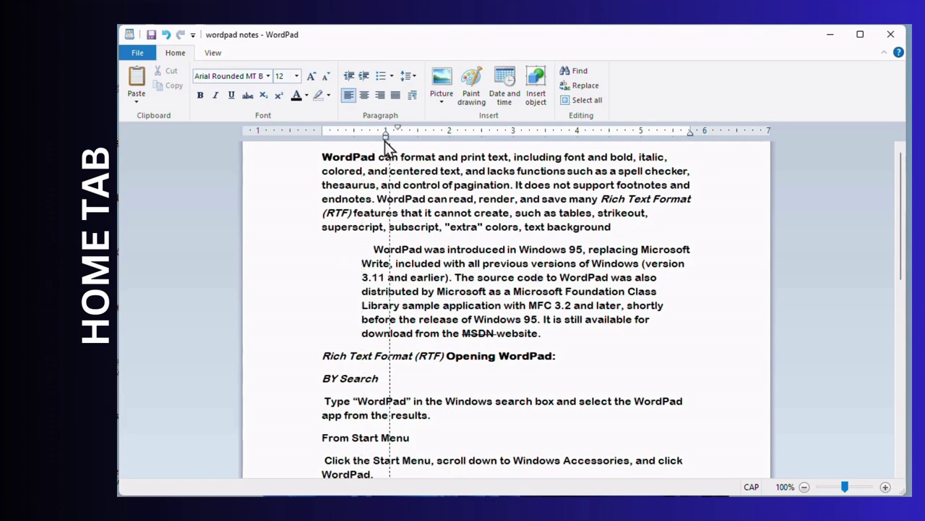
mouse_move(384, 141)
left_mouse_down()
mouse_move(409, 134)
mouse_move(397, 135)
left_mouse_up()
- Decrease the second paragraph's indent and set its first-line indent to 0 in the Paragraph dialog
left_click(412, 95)
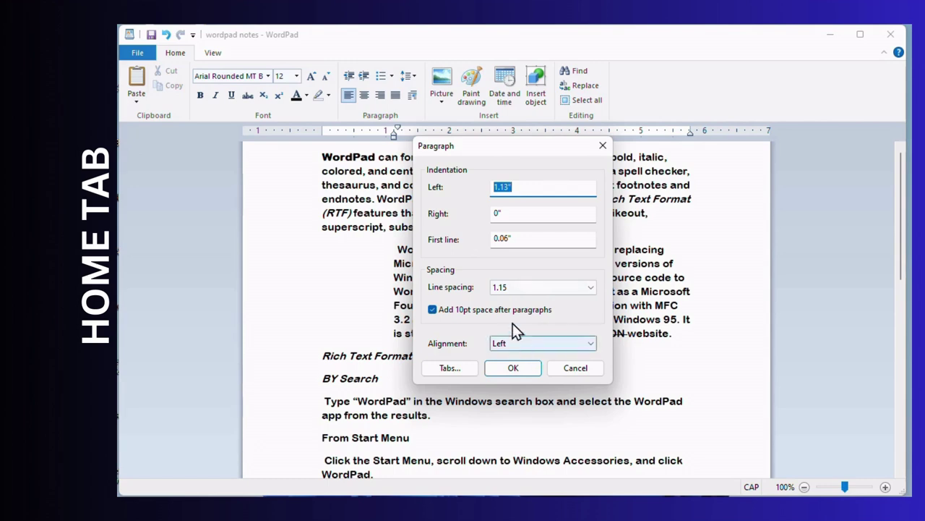
left_click(535, 367)
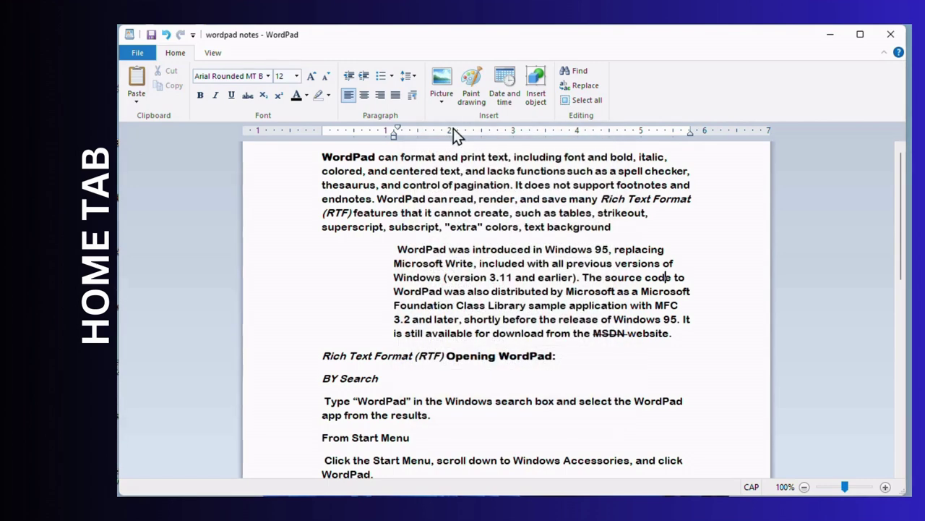
left_click(349, 76)
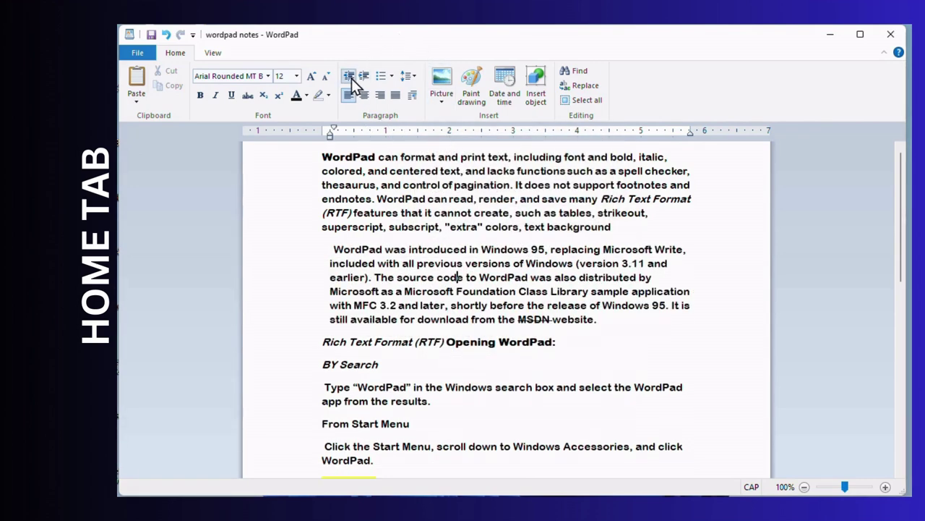
left_click(413, 95)
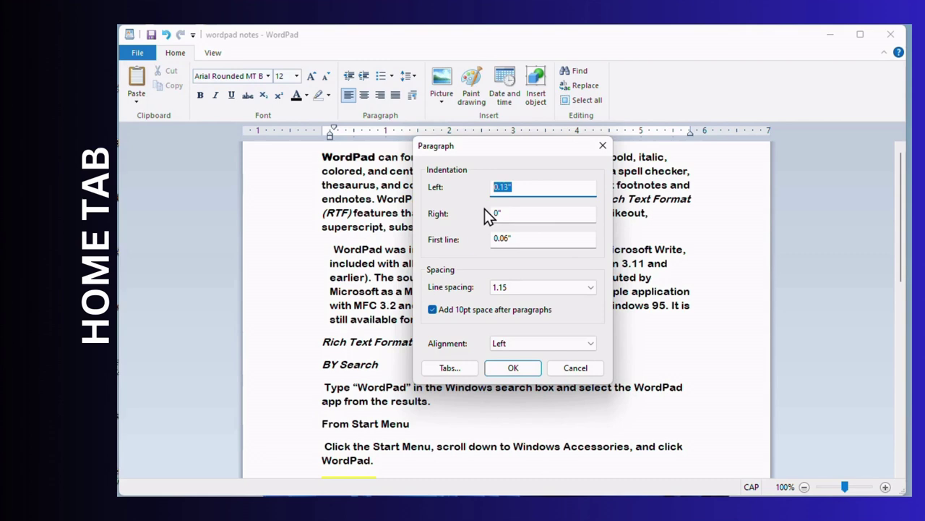
double_click(506, 238)
type("0")
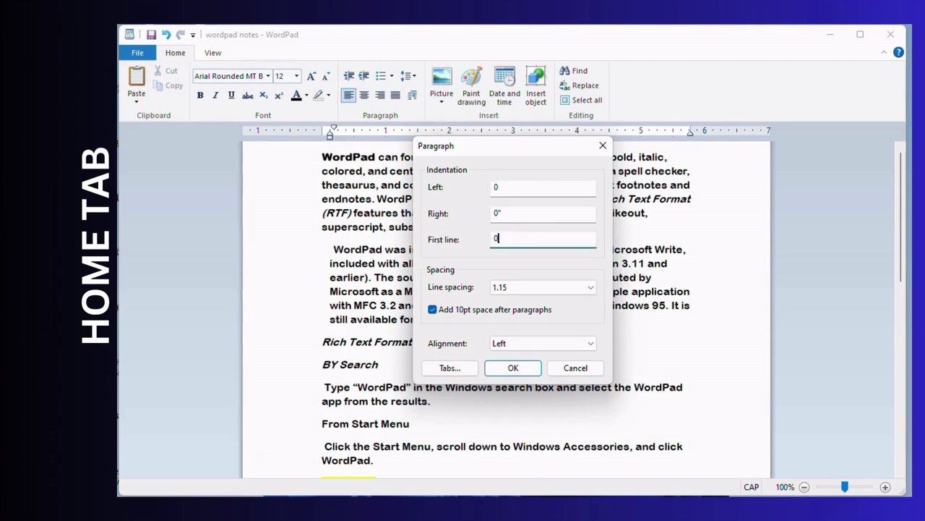
key("Return")
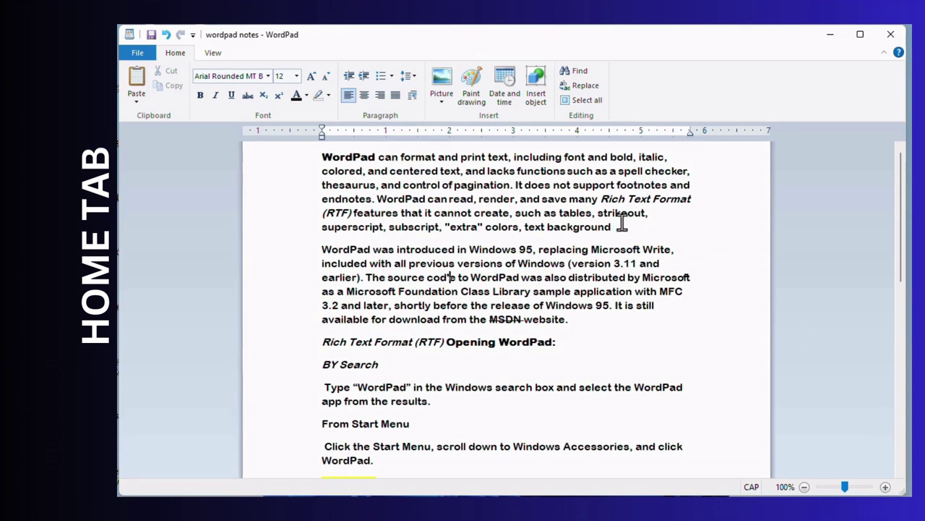
scroll(331, 155, "down", 6)
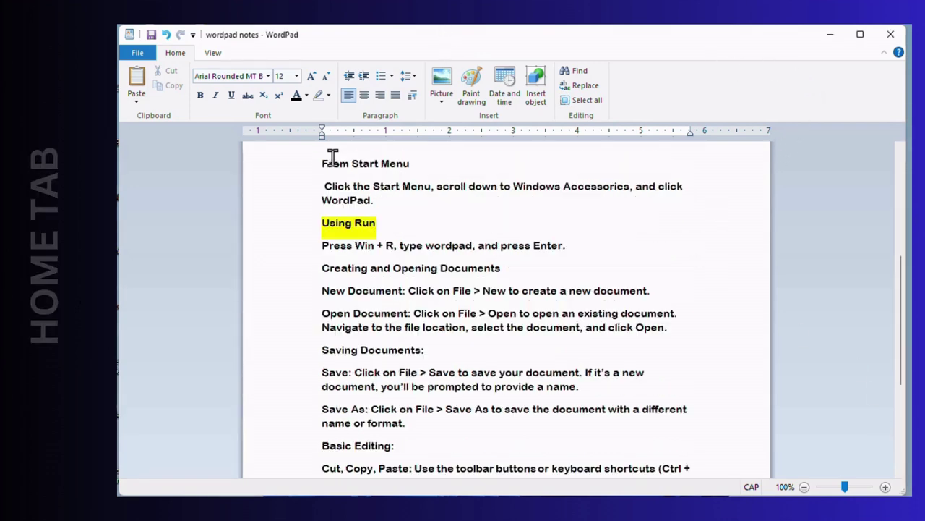
left_click_drag(323, 161, 430, 444)
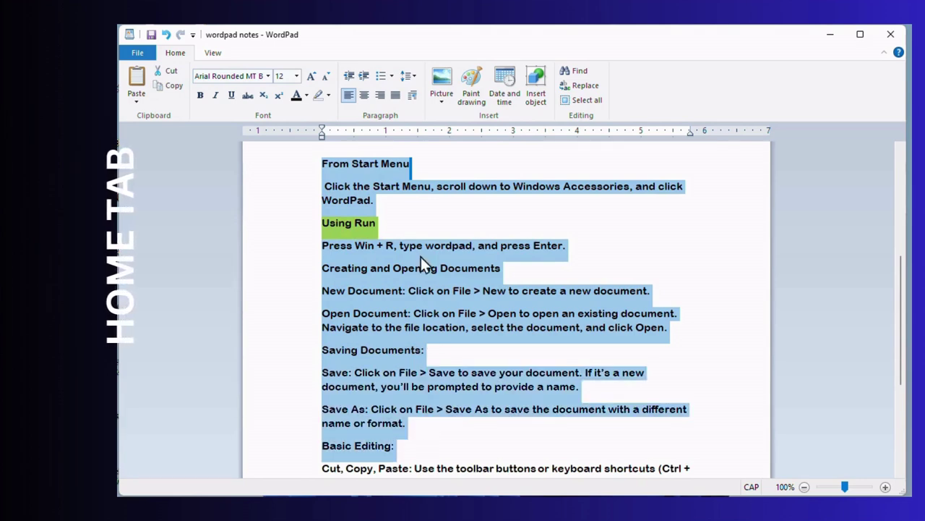
left_click(386, 76)
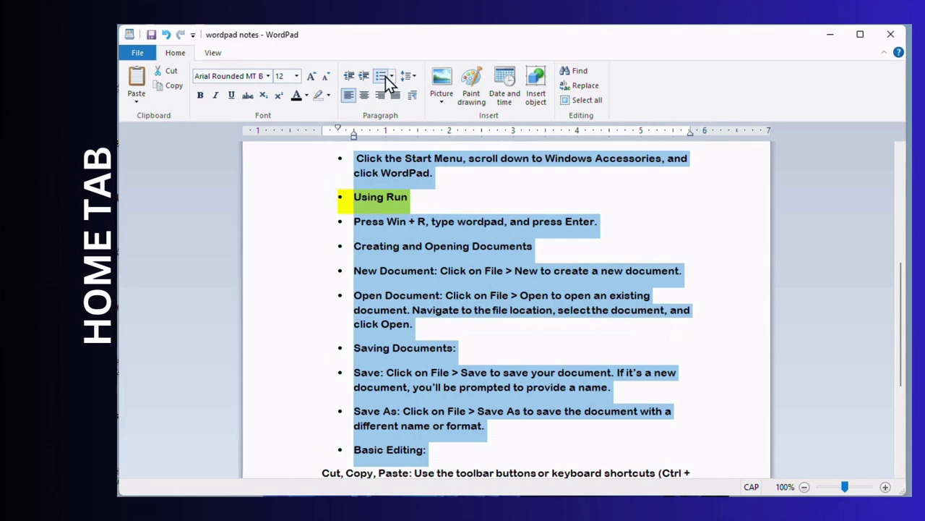
left_click(393, 76)
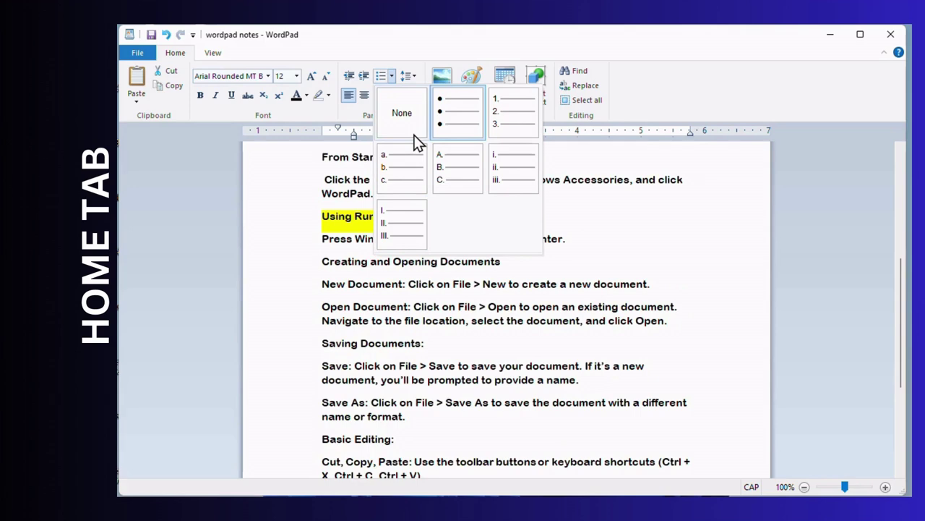
left_click(324, 161)
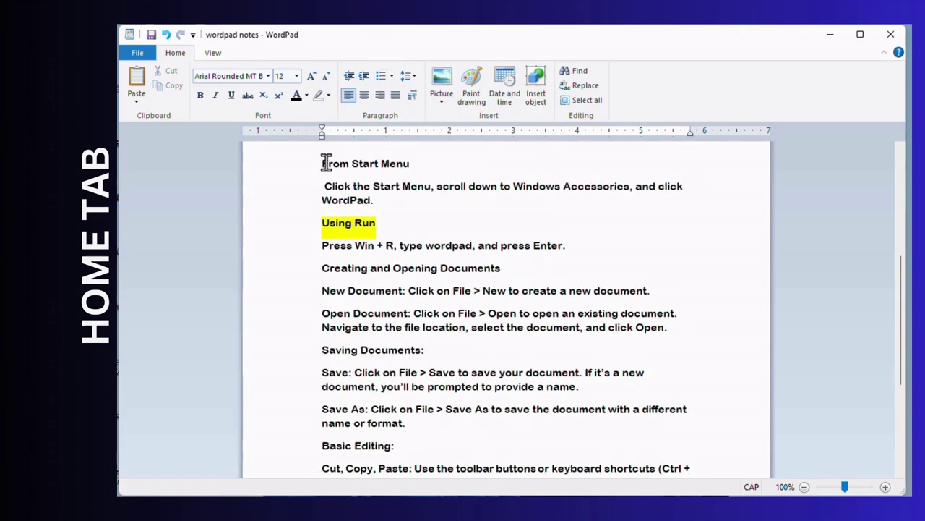
scroll(325, 161, "up", 5)
- Try single and then double line spacing on the 'WordPad was introduced' paragraph
left_click(418, 78)
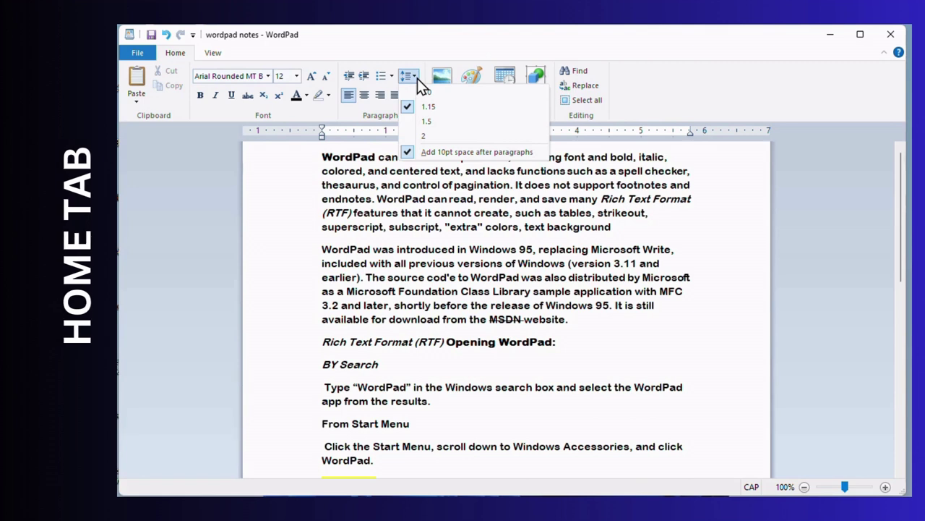
left_click(417, 79)
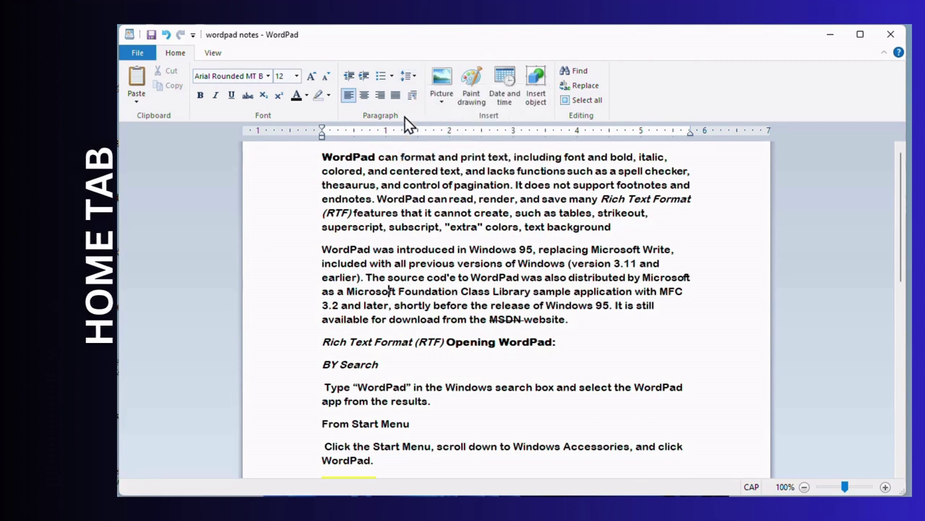
left_click(418, 78)
left_click(417, 78)
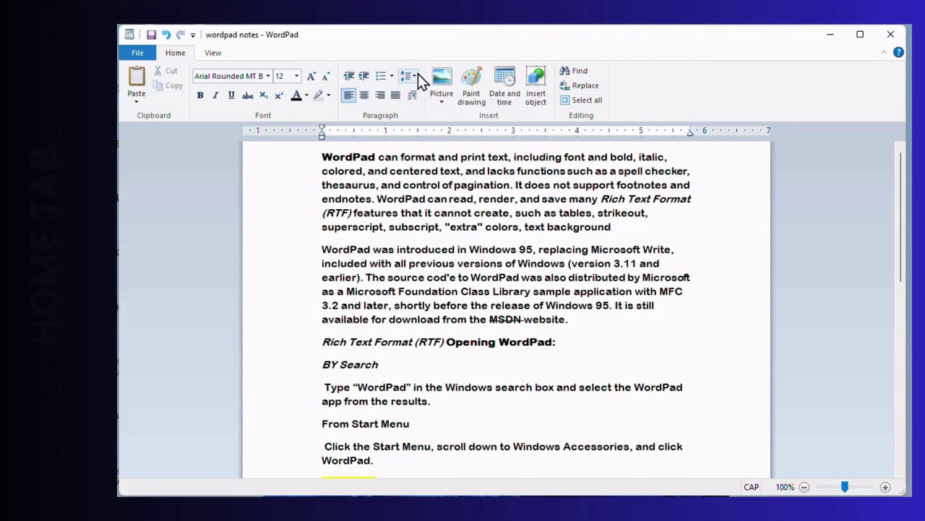
left_click(418, 77)
left_click(421, 92)
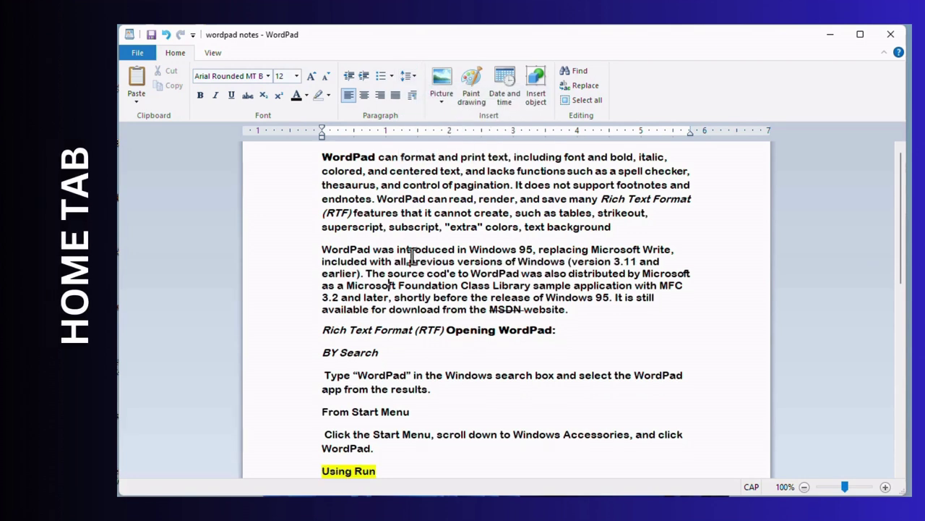
left_click(417, 78)
left_click(423, 136)
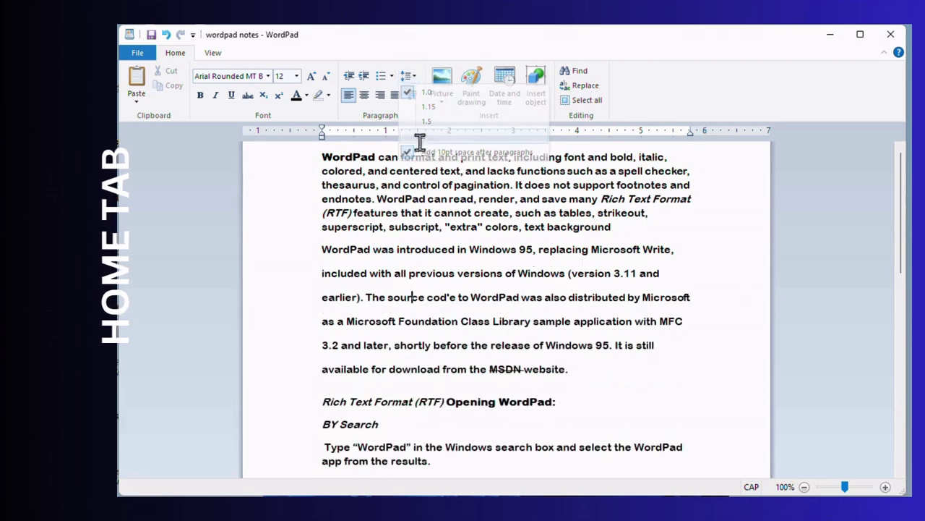
- Switch to 1.5 spacing, turn off the extra 10pt space after paragraphs, then try single spacing
left_click(416, 78)
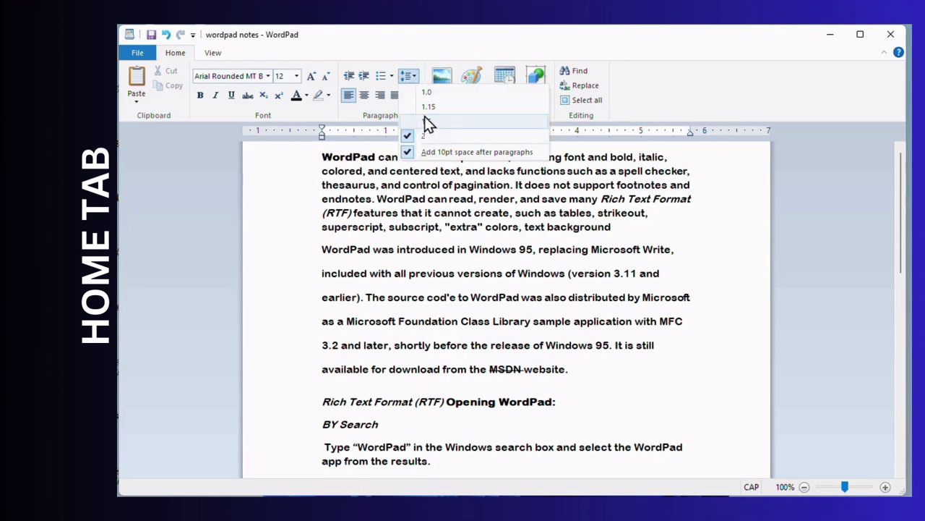
left_click(428, 106)
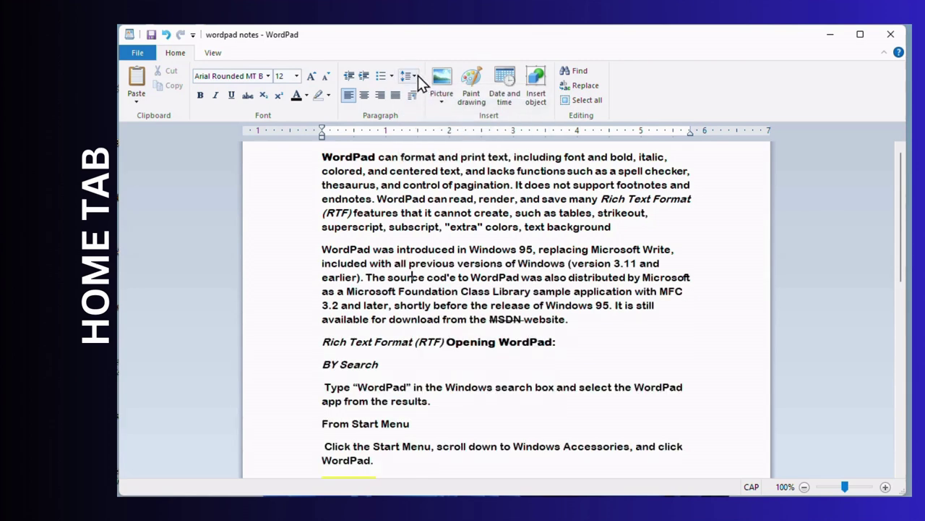
left_click(418, 76)
left_click(424, 121)
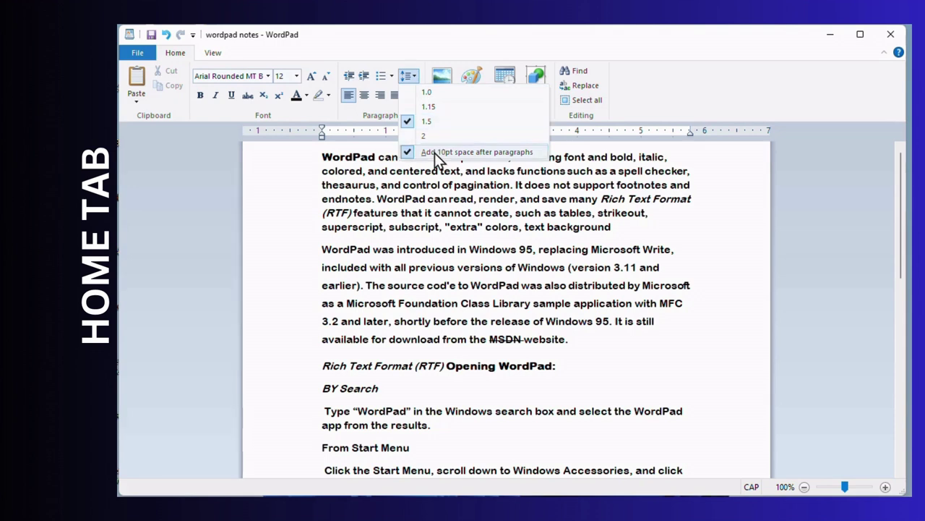
left_click(484, 158)
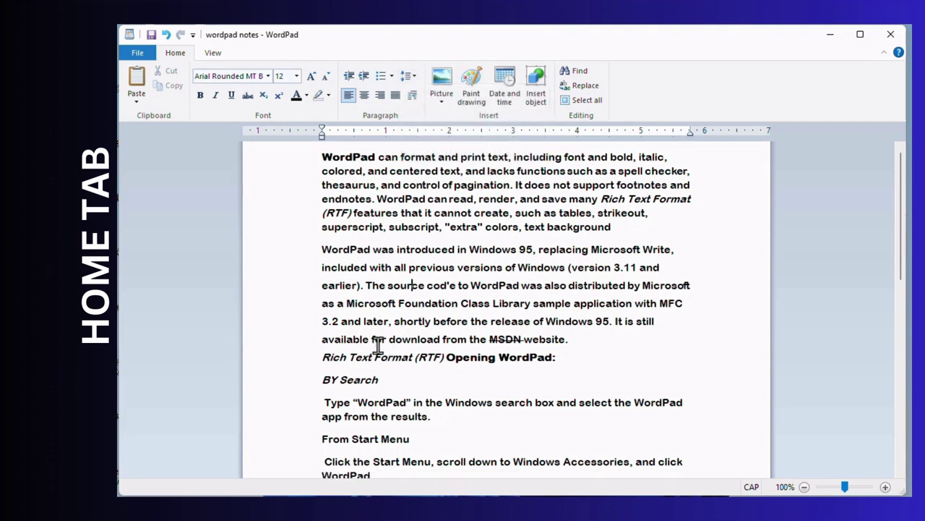
left_click(413, 75)
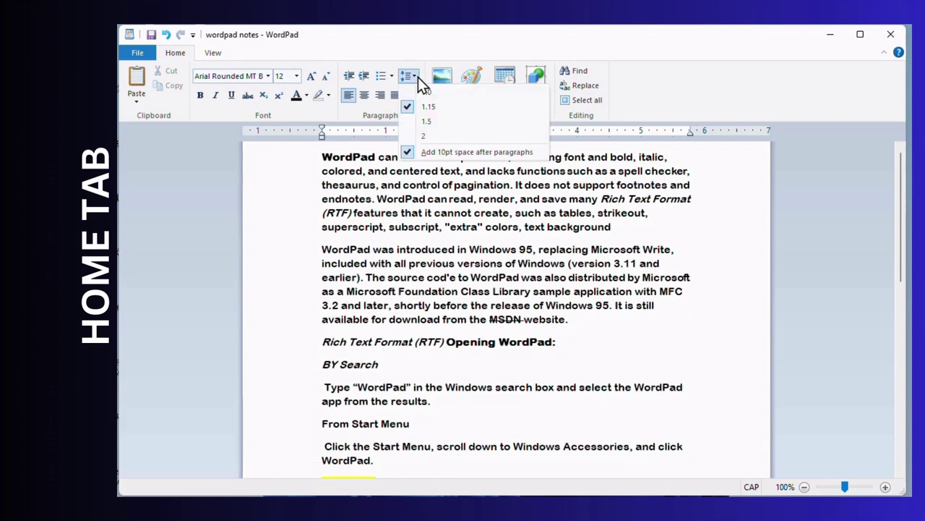
left_click(419, 93)
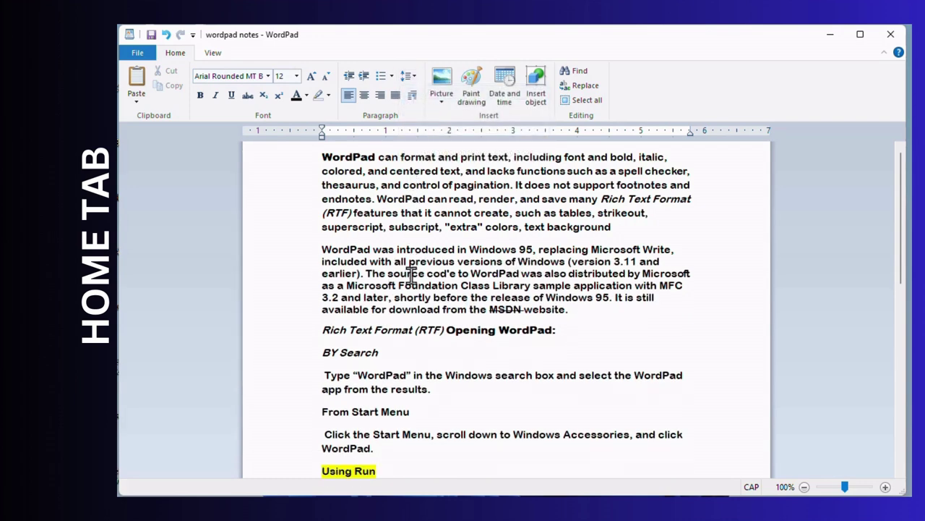
left_click(422, 77)
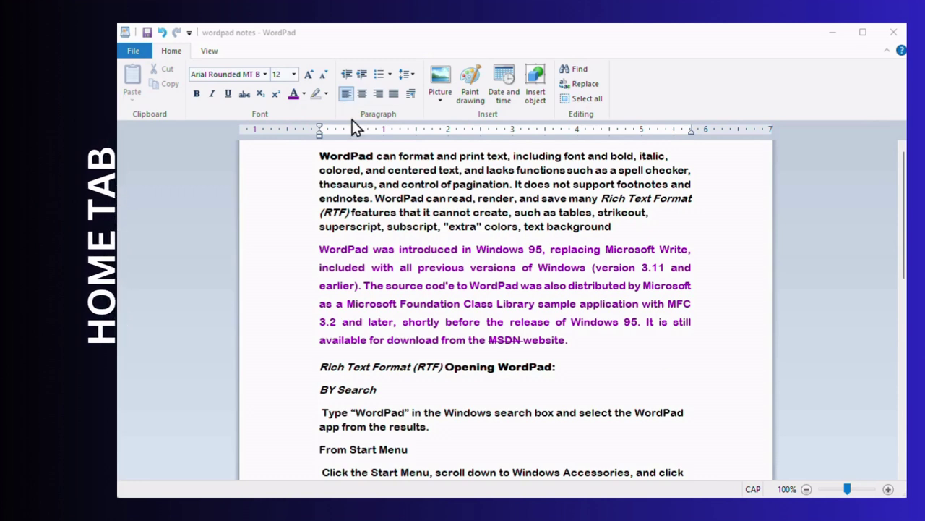
left_click(347, 96)
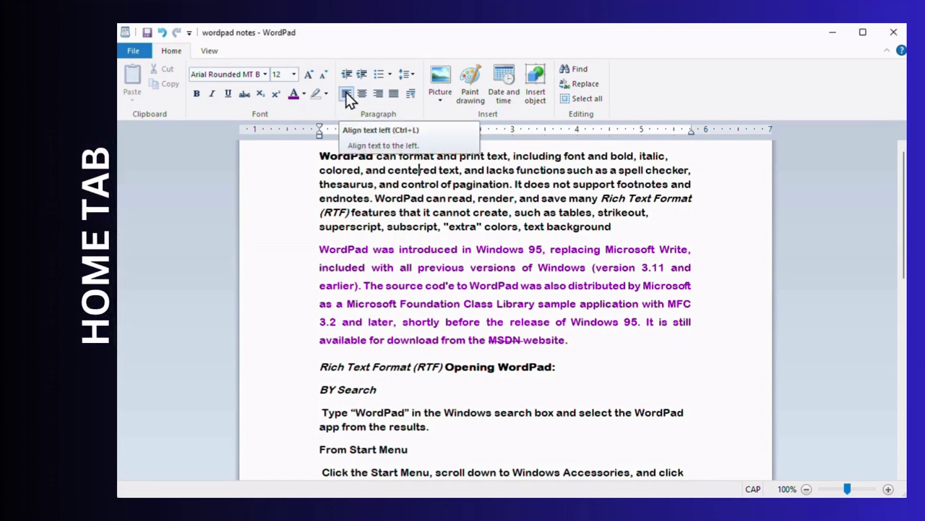
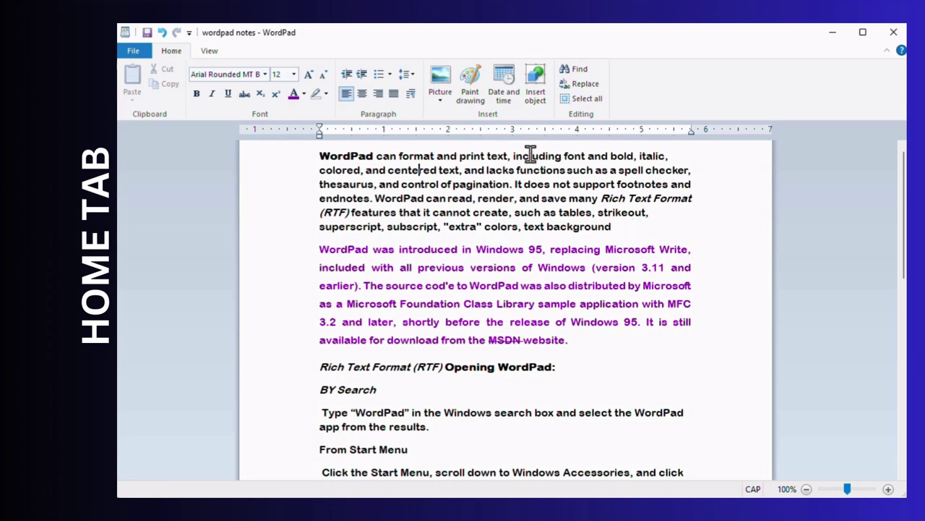
- Try center and right alignment on the first paragraph, then settle on Justify
left_click(363, 95)
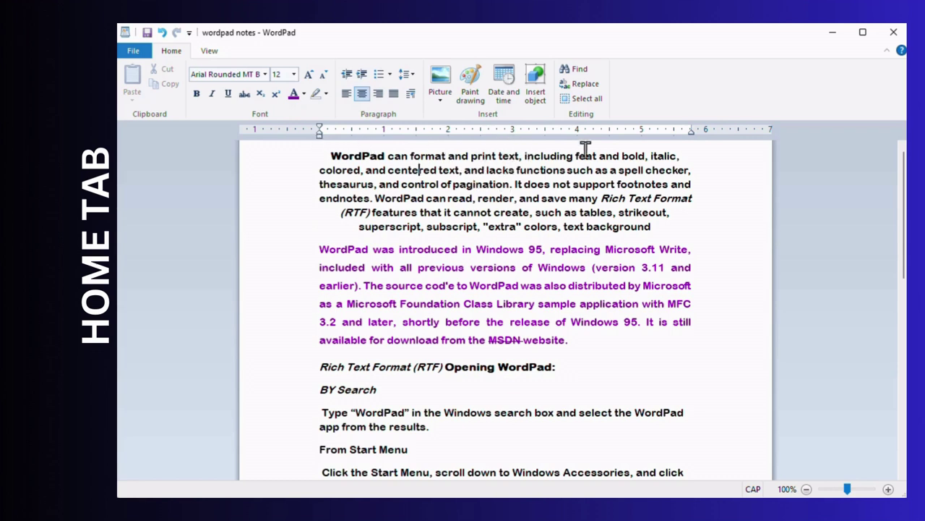
left_click(378, 94)
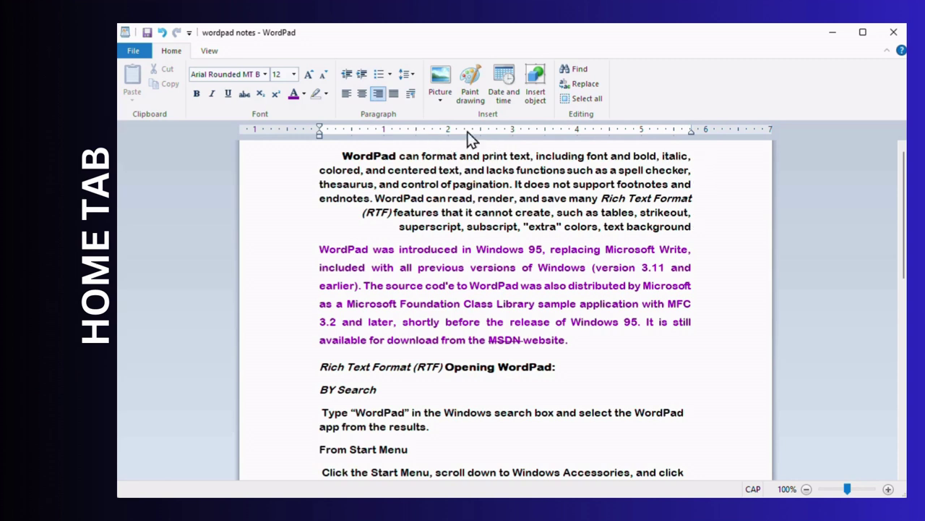
left_click(394, 94)
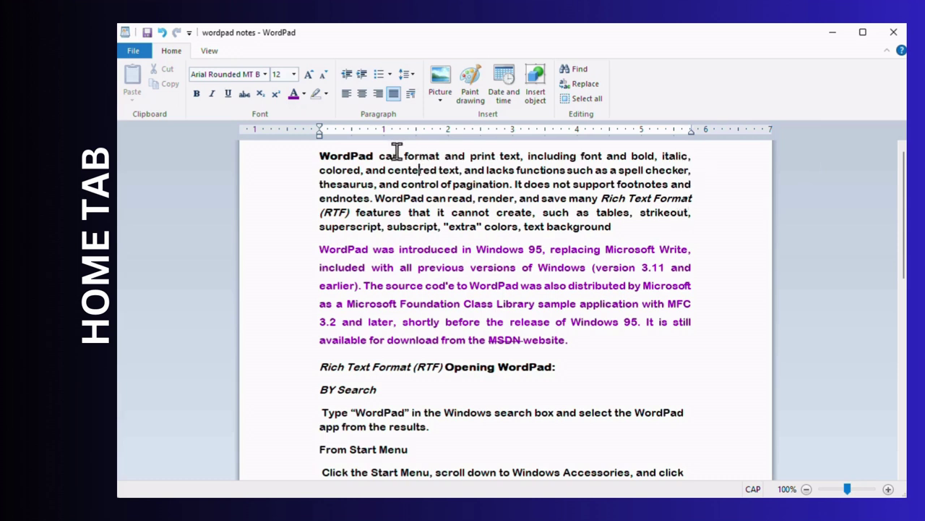
left_click(410, 95)
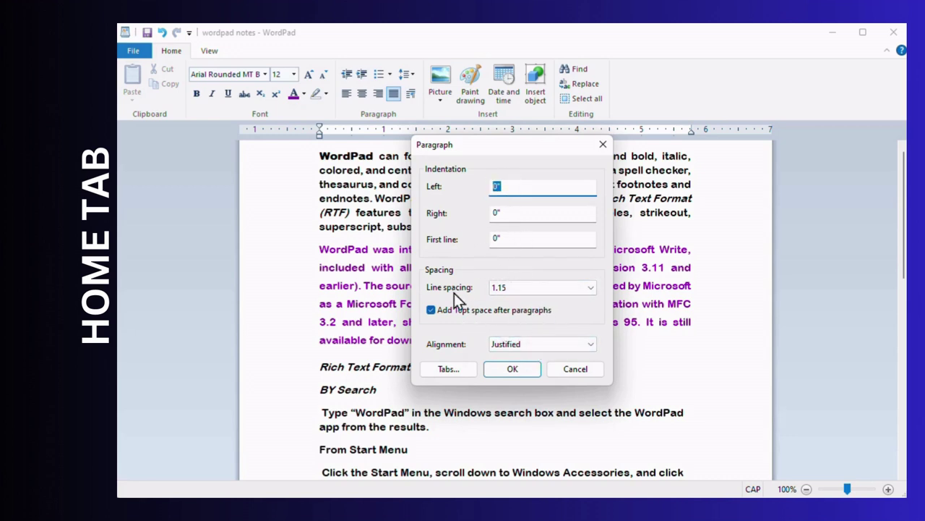
left_click(529, 347)
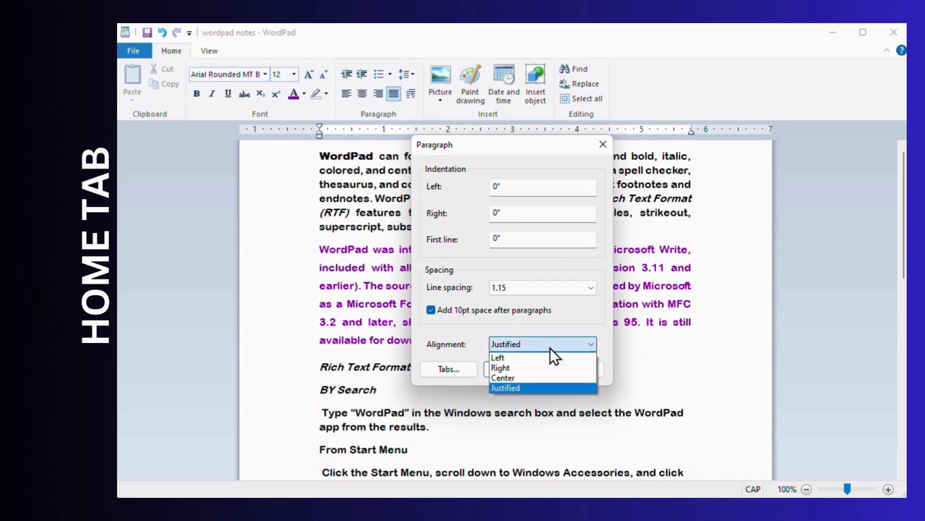
left_click(551, 347)
left_click(551, 347)
left_click(550, 348)
left_click(550, 348)
left_click(550, 348)
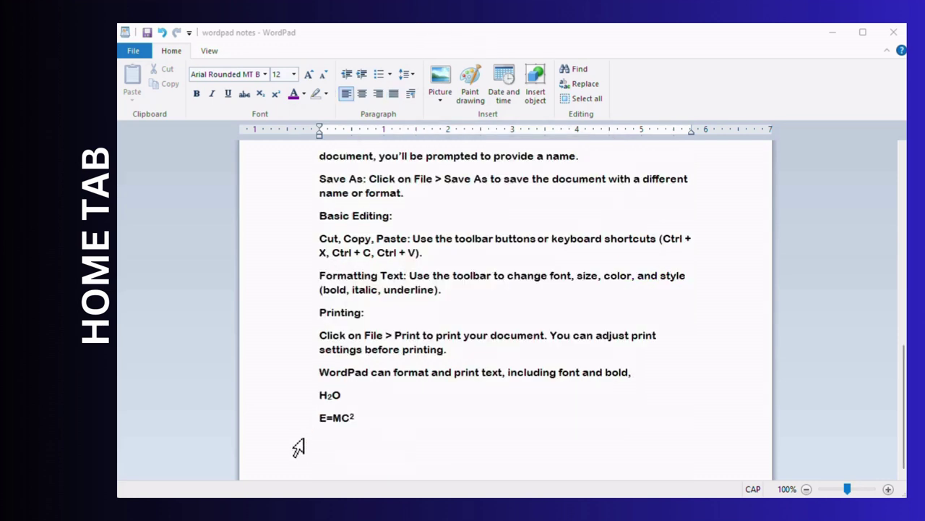
- Tab the empty line below E=MC² and add tab stops at 2 and 4 inches
left_click(338, 446)
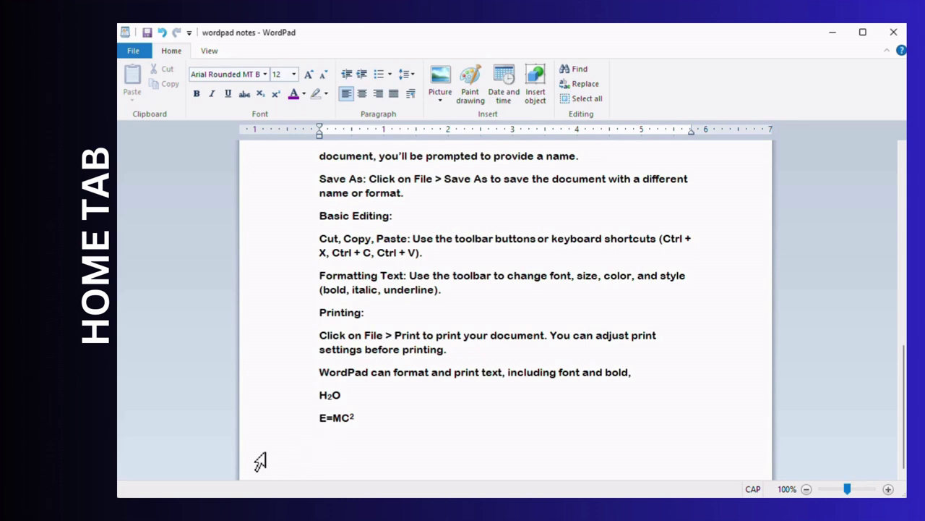
key("Tab")
key("Tab")
key("Tab")
key("Tab")
key("Tab")
key("Tab")
left_click(412, 93)
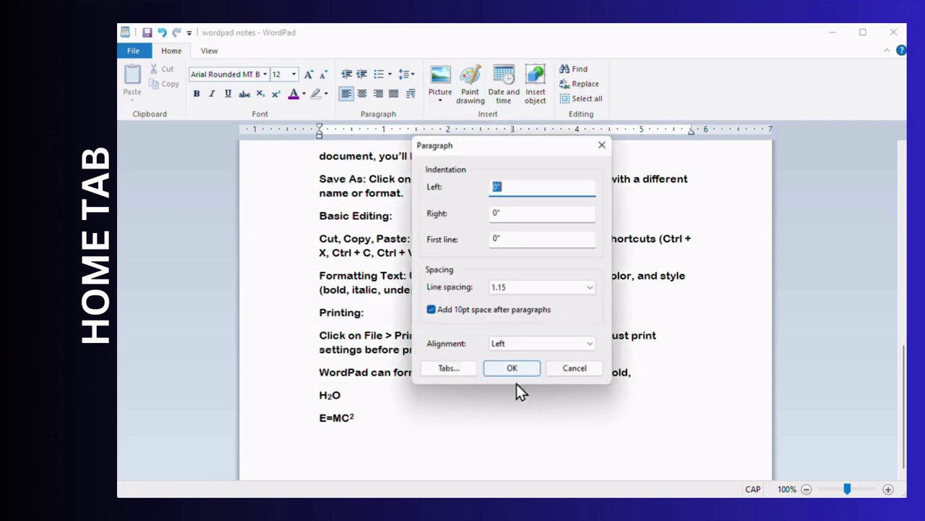
left_click(444, 370)
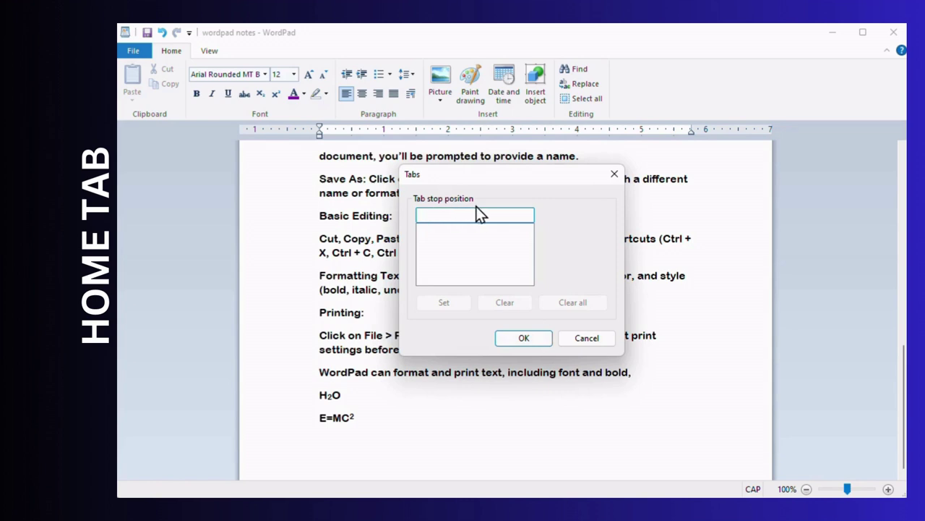
type("2")
key("Return")
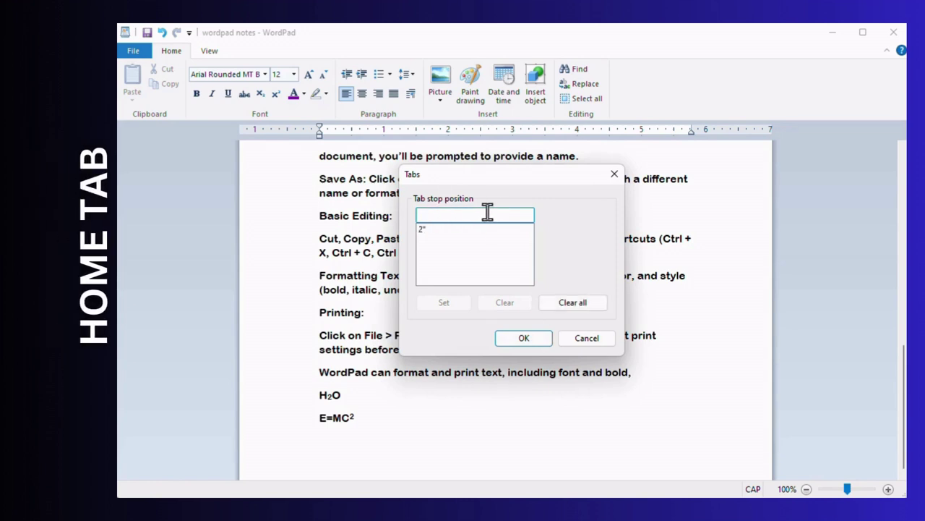
type("4")
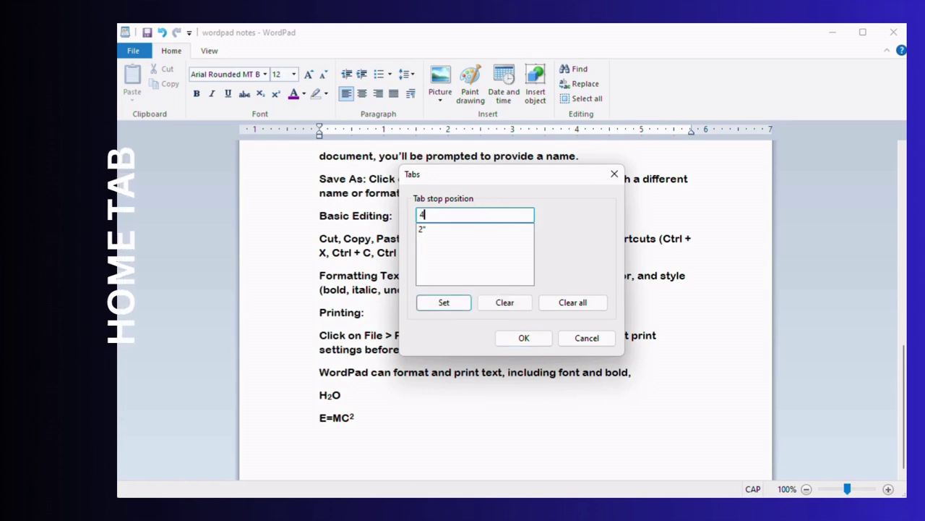
left_click(437, 305)
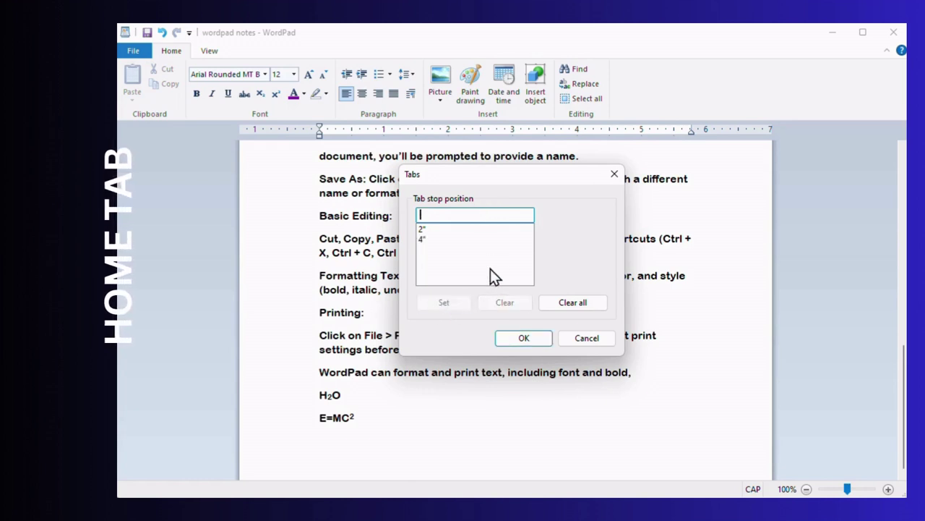
left_click(530, 341)
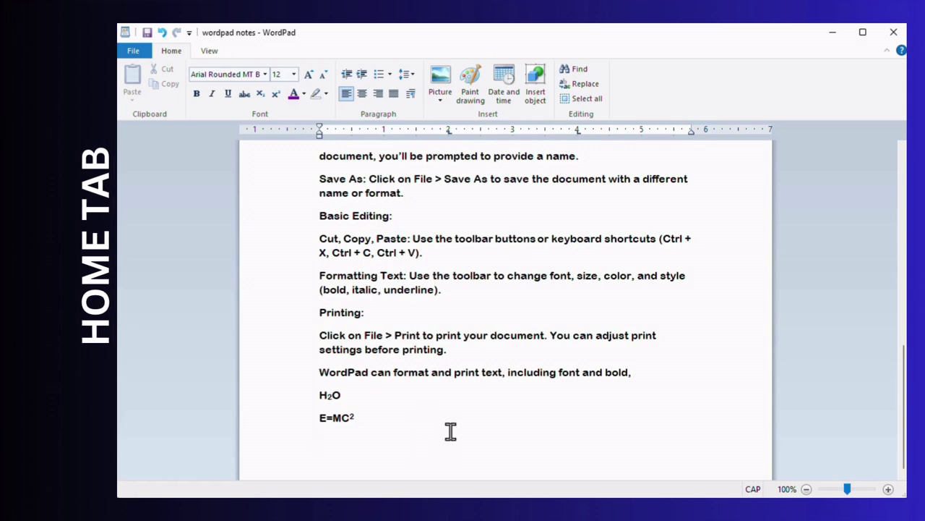
- Type the tab-separated headings NAME, MOBILE NO and CITY
type("B")
key("BackSpace")
type("NAME")
key("Tab")
key("Tab")
key("Tab")
type("MOBILE NO")
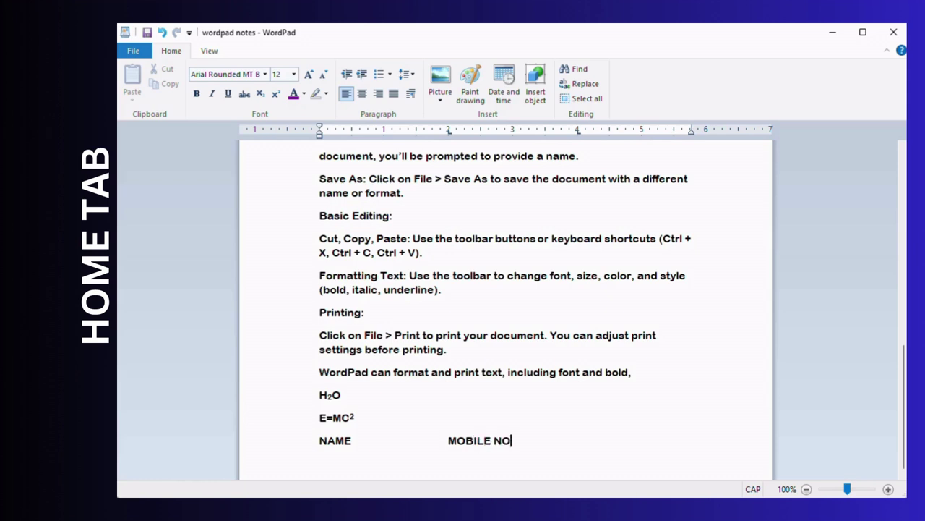
key("Tab")
key("Tab")
type("CITY")
key("Return")
- Enter the first contact's name, mobile number and city JAUNPUR, fixing the misspelling
type("ANKIT")
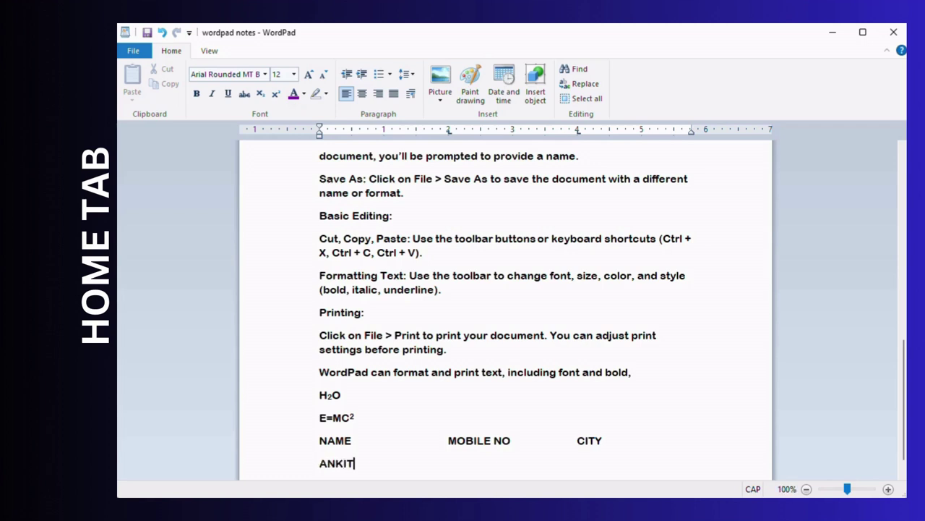
key("Tab")
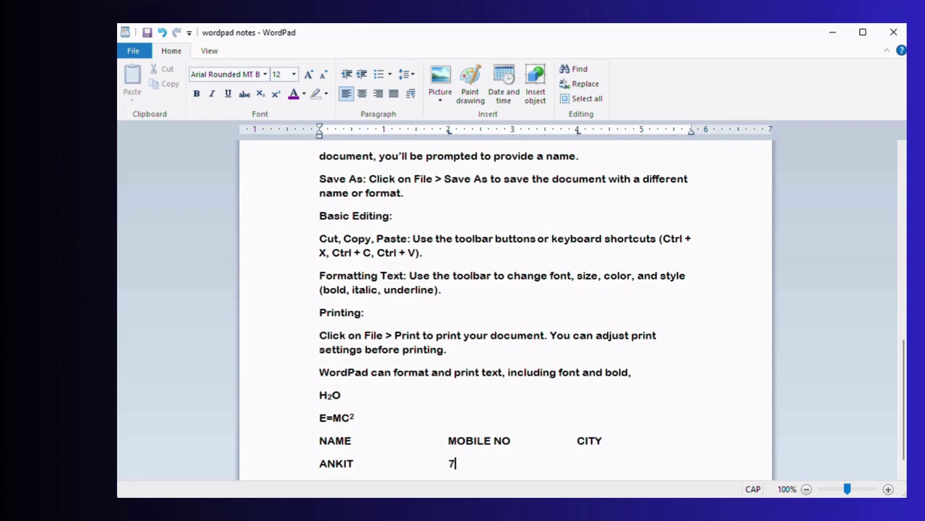
key("Tab")
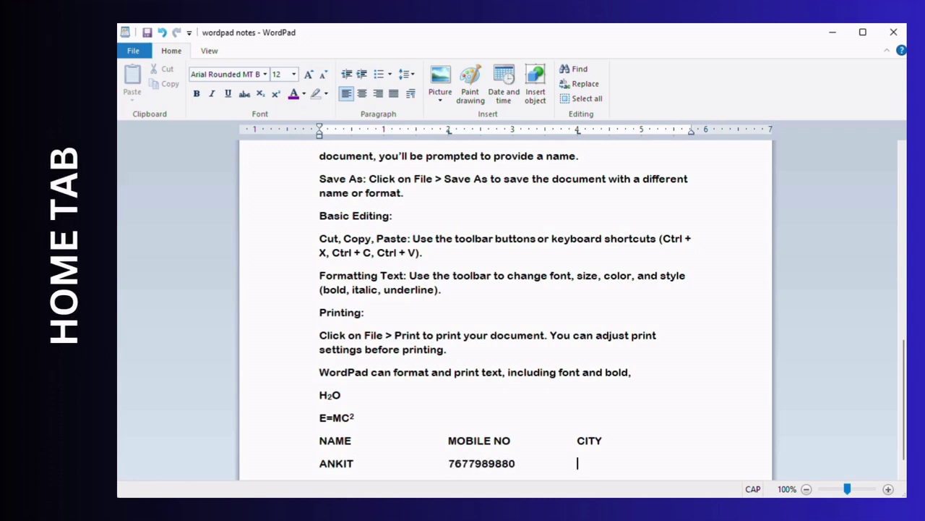
type("JAUNUR")
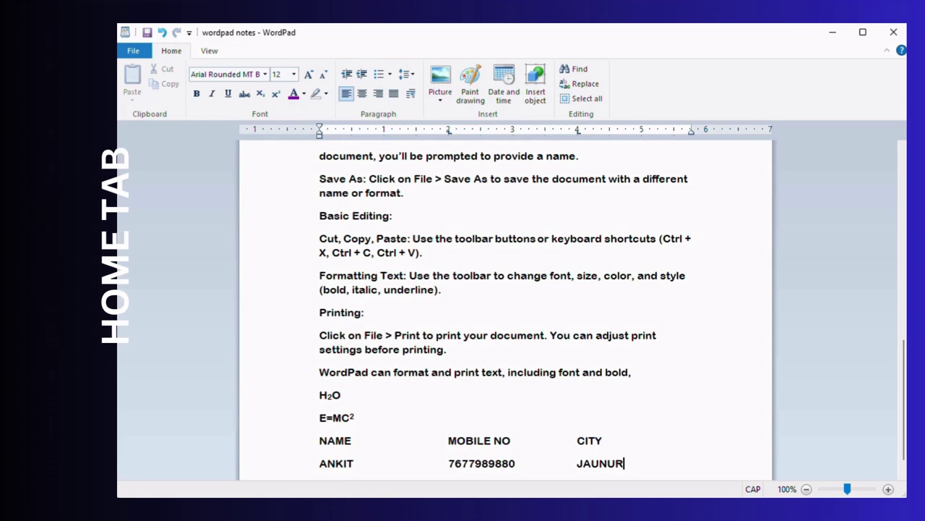
key("Return")
key("BackSpace")
key("BackSpace")
key("BackSpace")
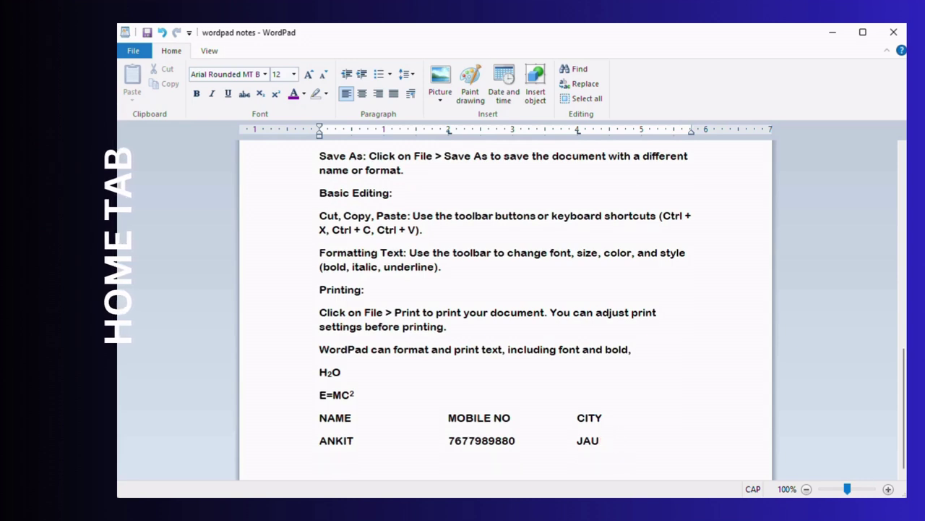
type("NPUR")
key("Return")
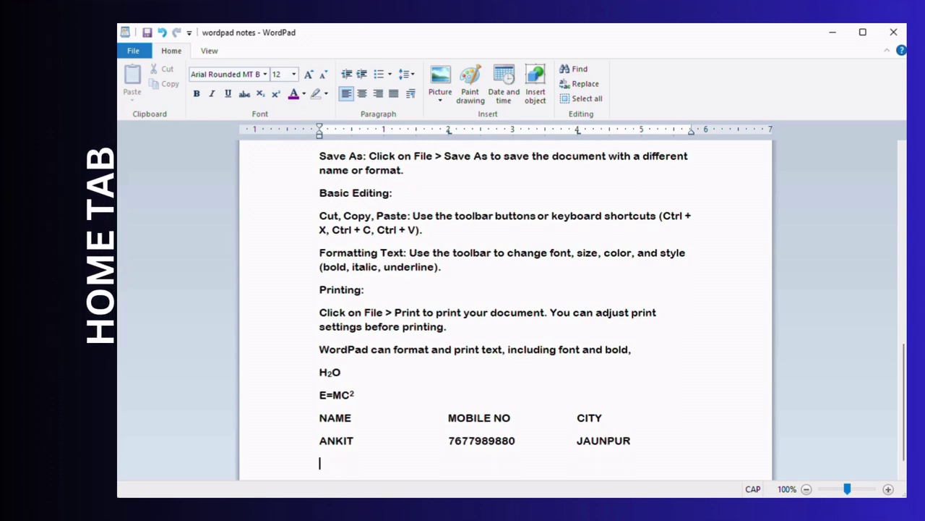
- Enter the second contact's name, mobile number and city LUCKNOW, then start a new line
type("RAVI")
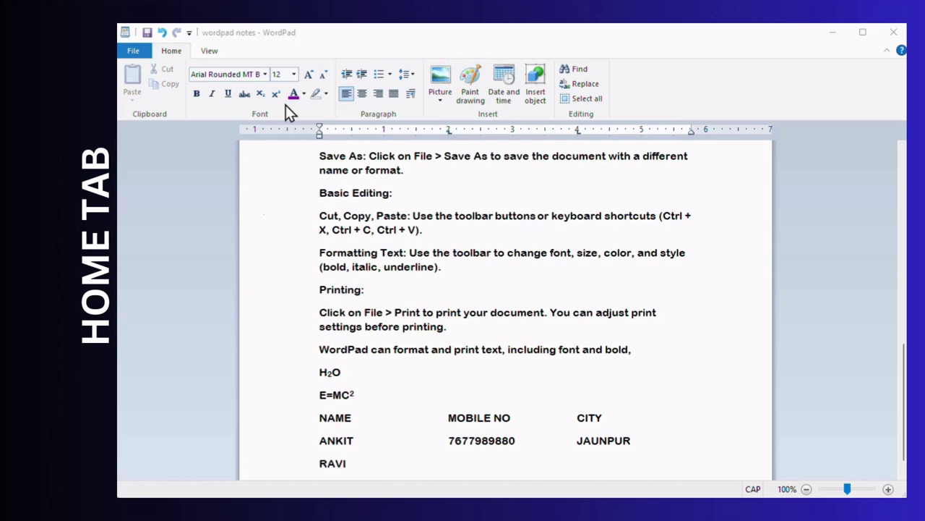
left_click(368, 459)
key("Tab")
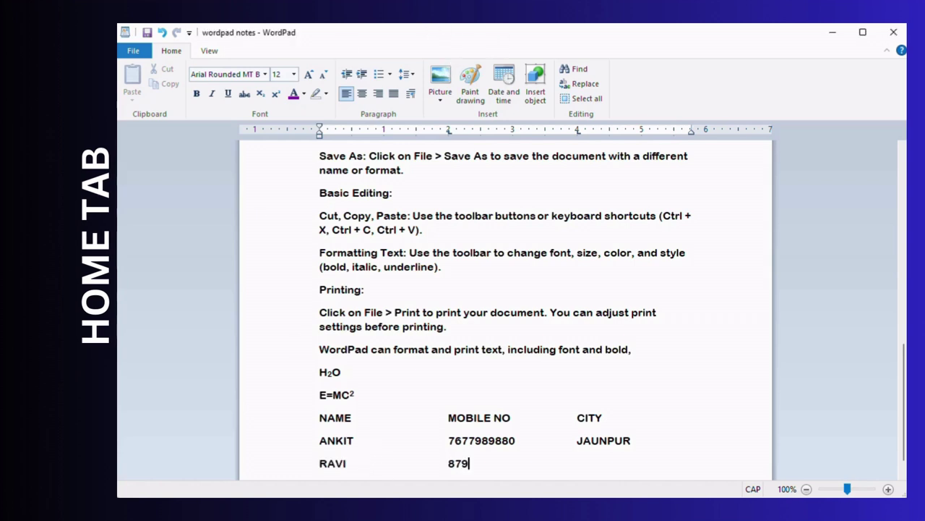
key("Tab")
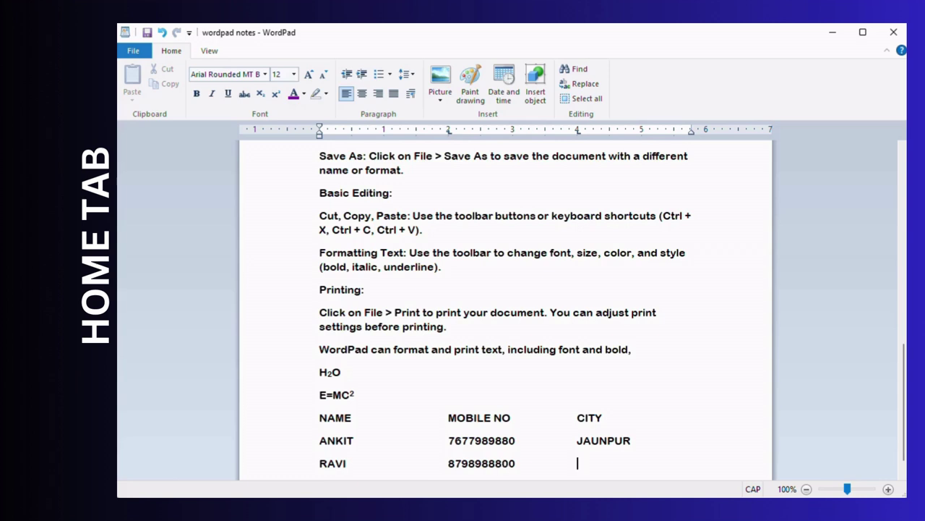
type("LUCKNOW")
key("Return")
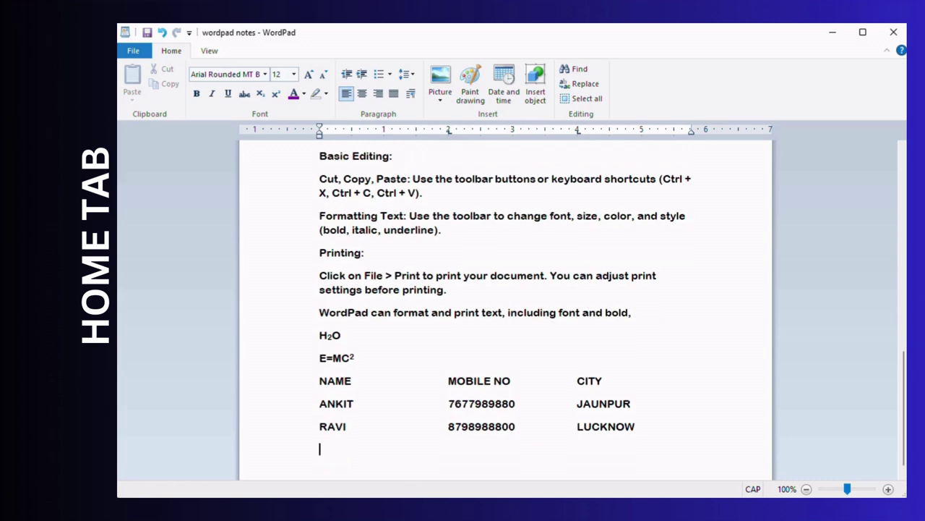
scroll(463, 207, "down", 1)
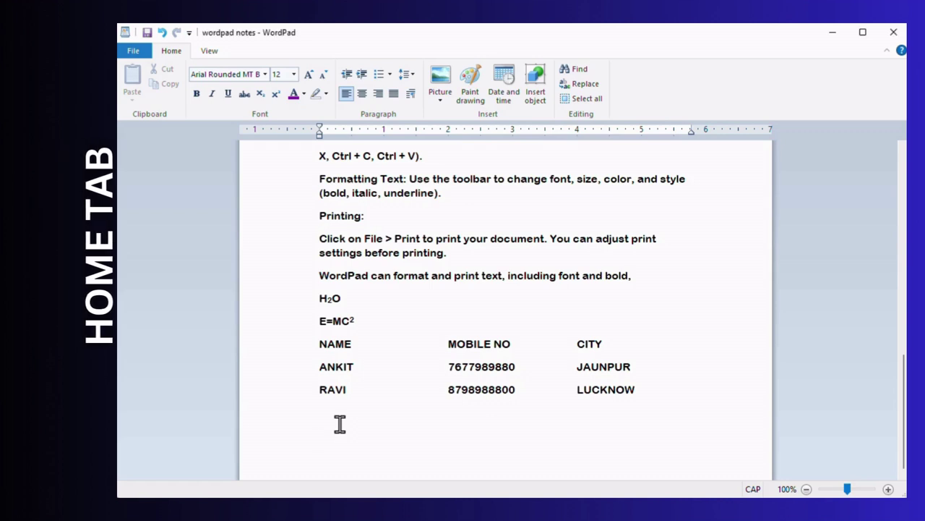
- Create a one-row, three-column table from a typed +----+----+ plus-and-dash line
type("+")
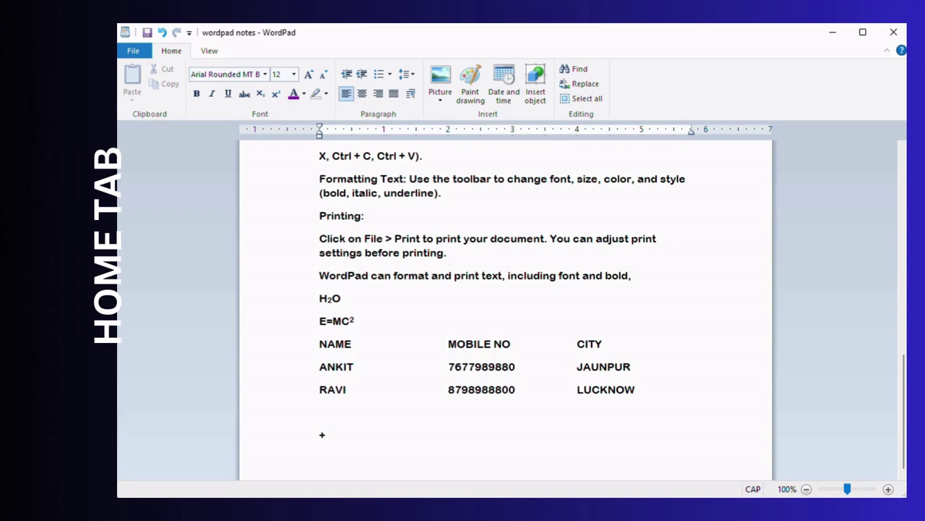
type("-------")
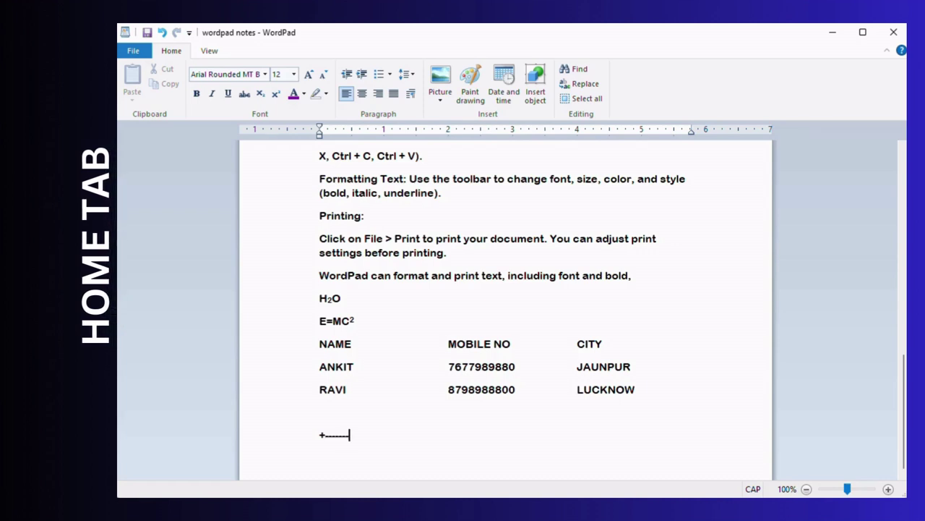
type("-------")
type("----+-------------------")
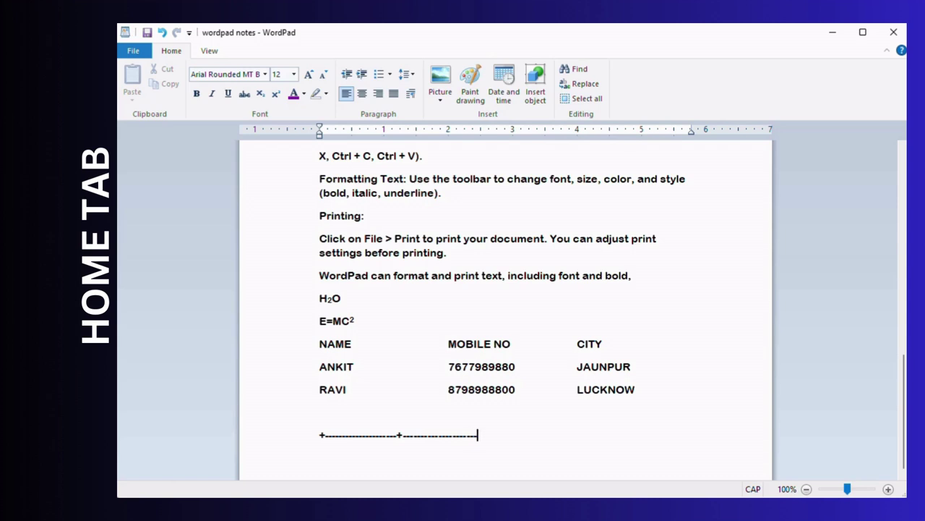
type("-------")
type("--------------+------------------+")
key("Return")
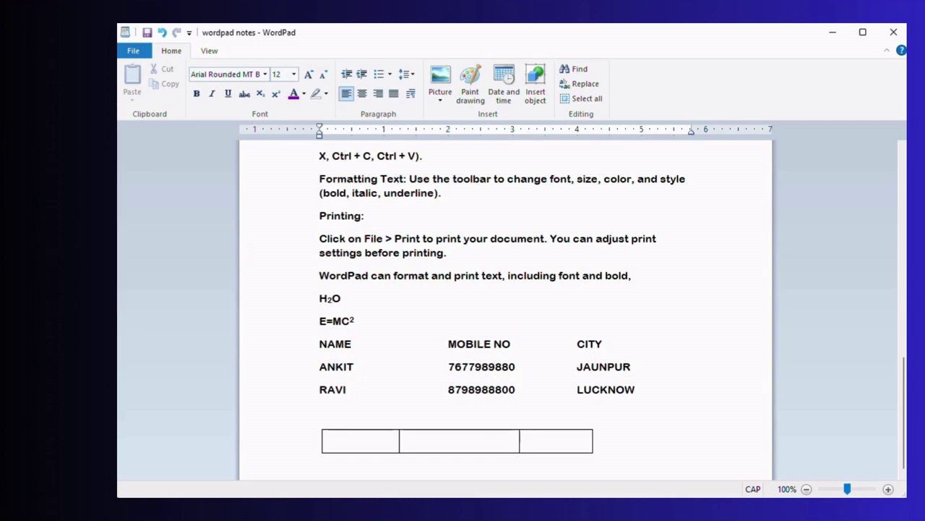
- Fill the table's header cells with NAME, CITY and lowercase mobile
type("NA")
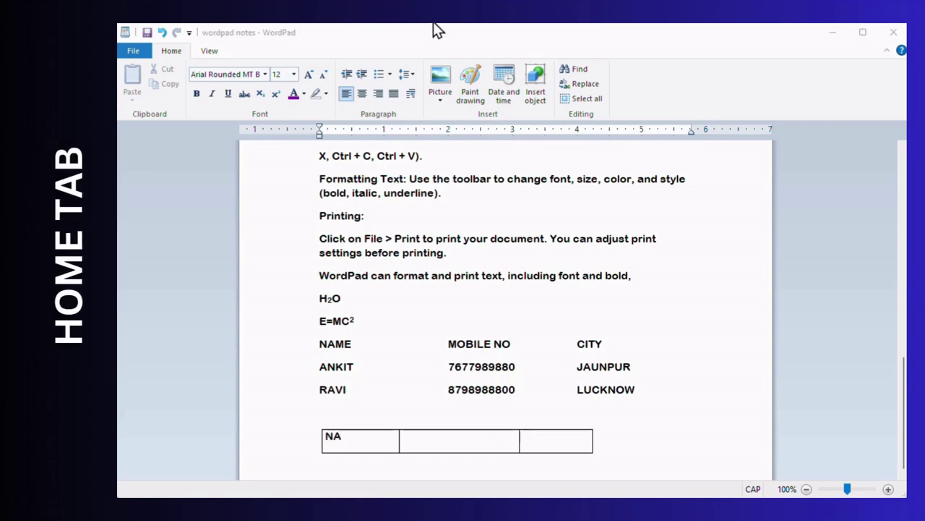
left_click(355, 438)
type("ME")
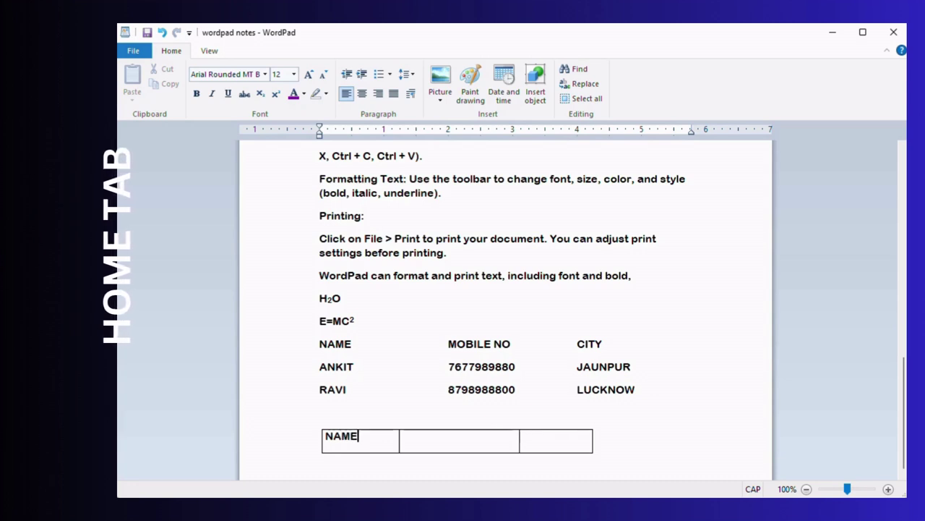
left_click(403, 437)
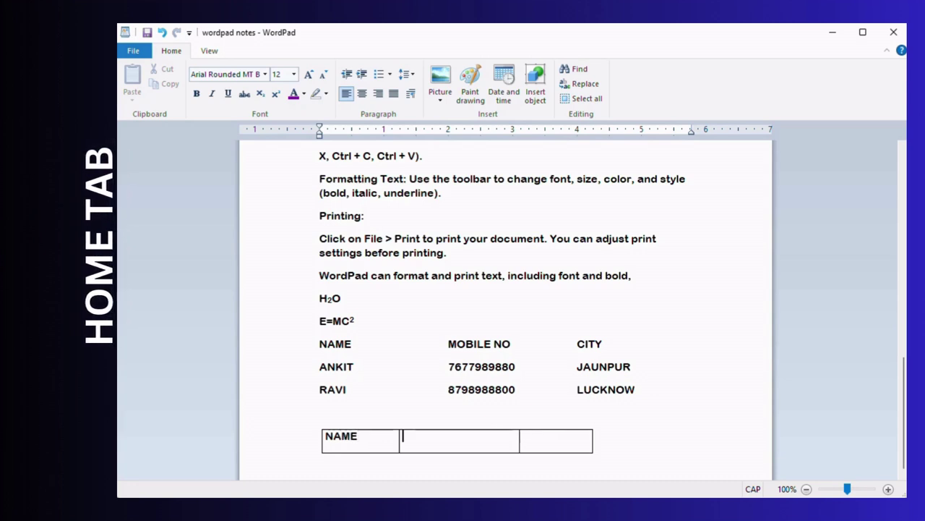
type("CITY")
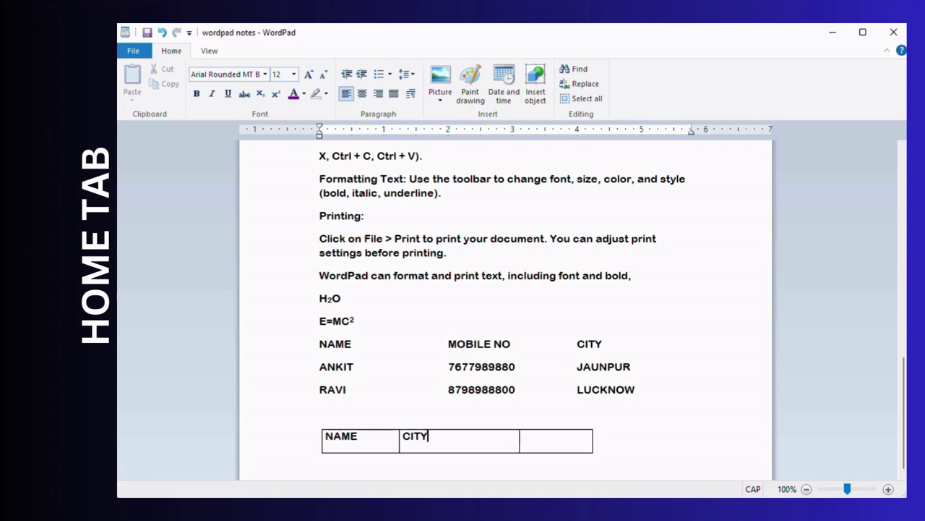
key("Caps_Lock")
left_click(522, 437)
type("mobile")
- Add a row and enter the first person's name and city KANUR
key("Tab")
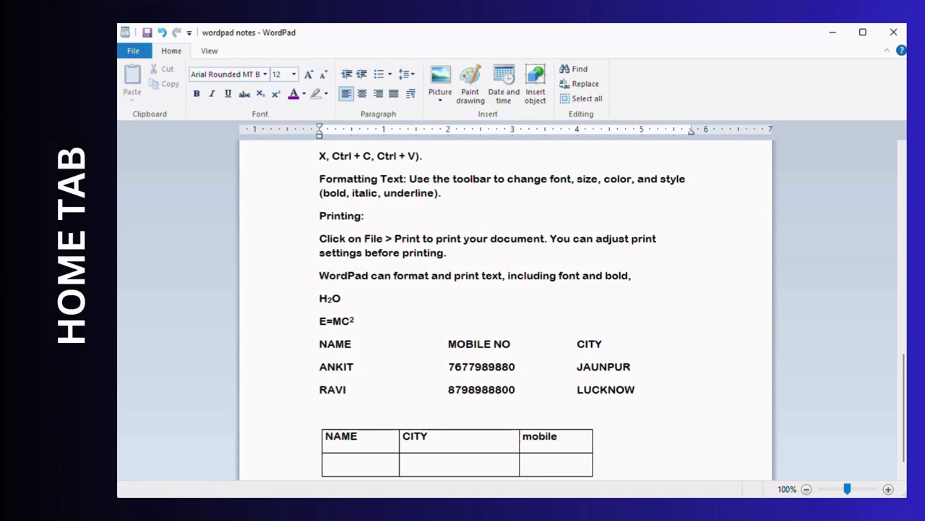
type("tar")
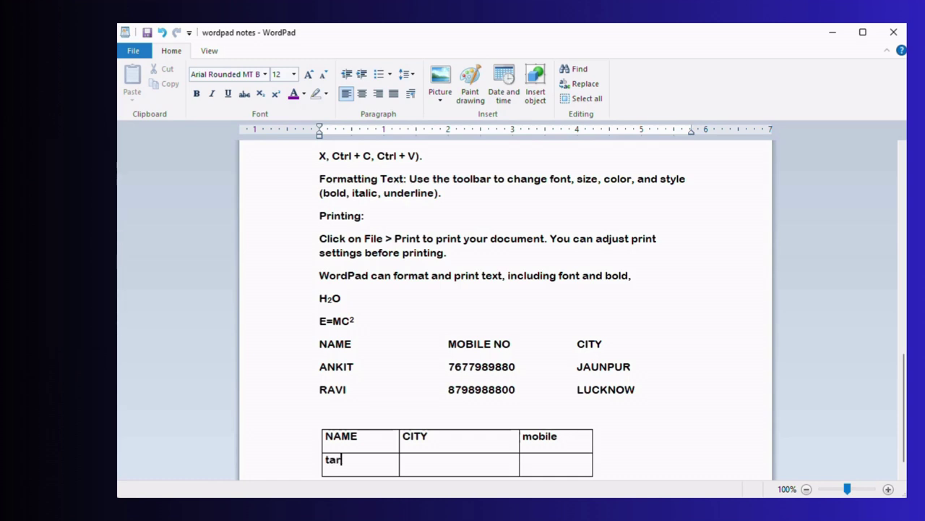
key("BackSpace")
key("BackSpace")
key("BackSpace")
key("Caps_Lock")
type("G")
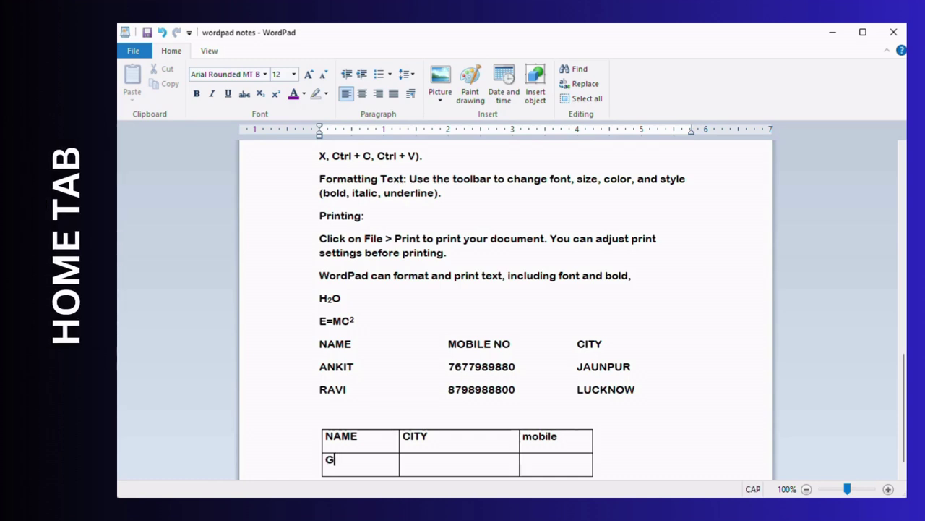
type("EETA")
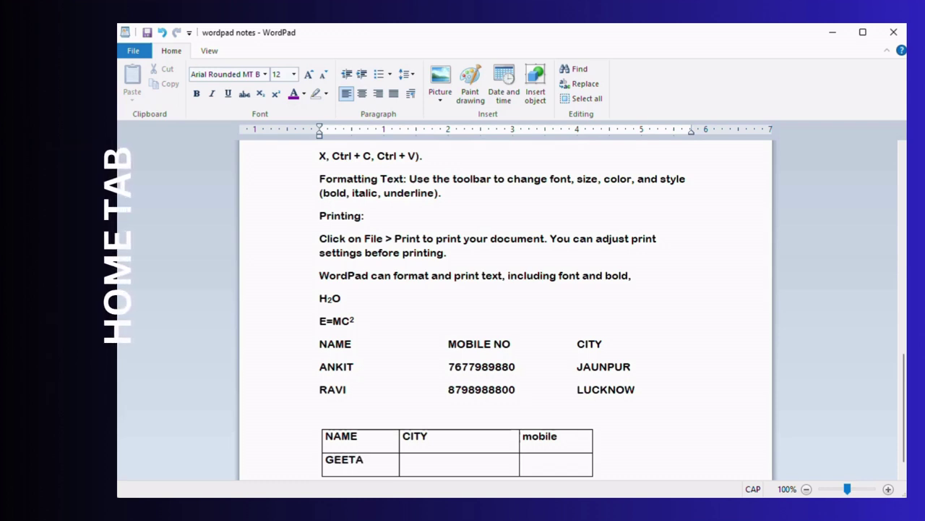
left_click(403, 460)
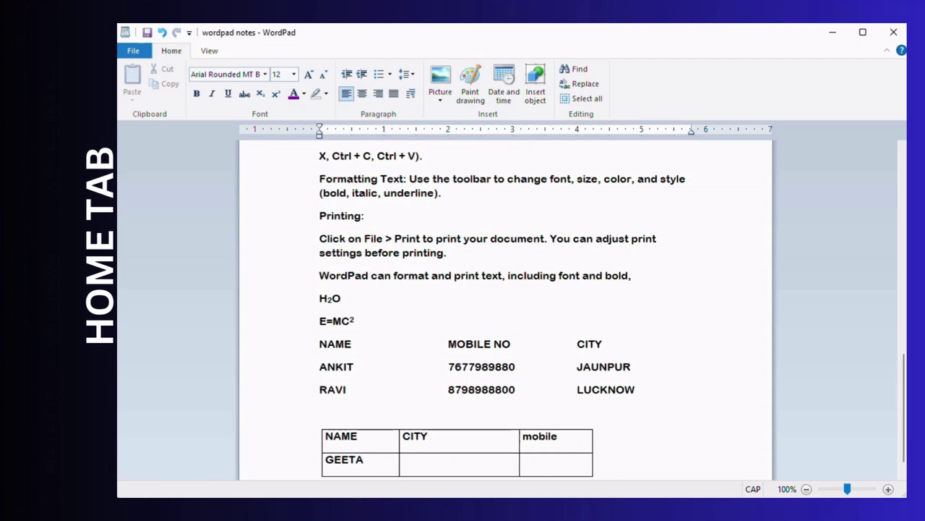
type("KANUR")
key("Tab")
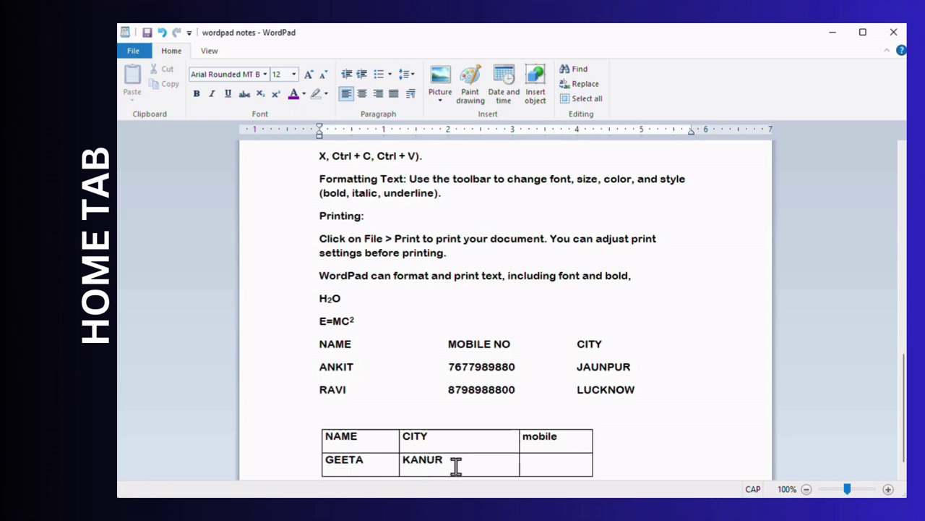
- Correct the city to KANPUR, fill a second row with UDAIPUR and a mobile number, and add a fourth row
left_click(427, 459)
type("P")
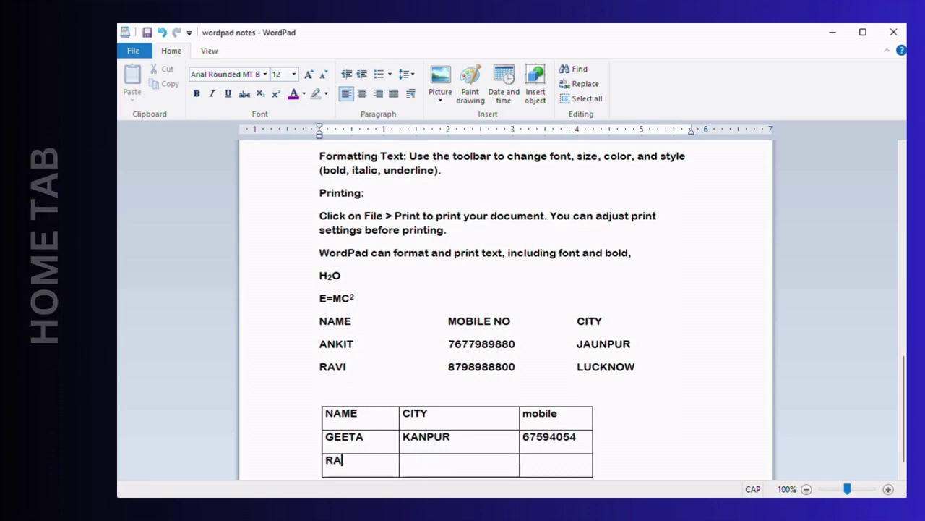
type("S")
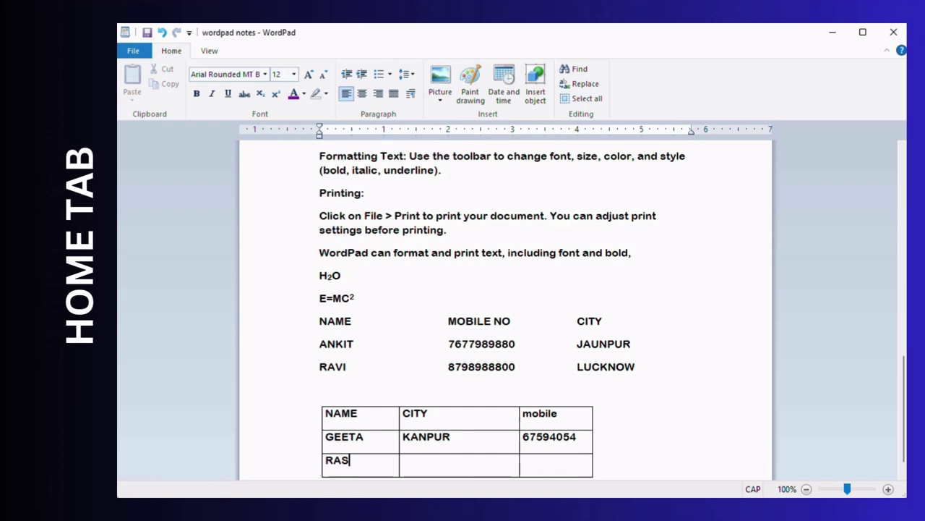
key("BackSpace")
type("J")
key("Tab")
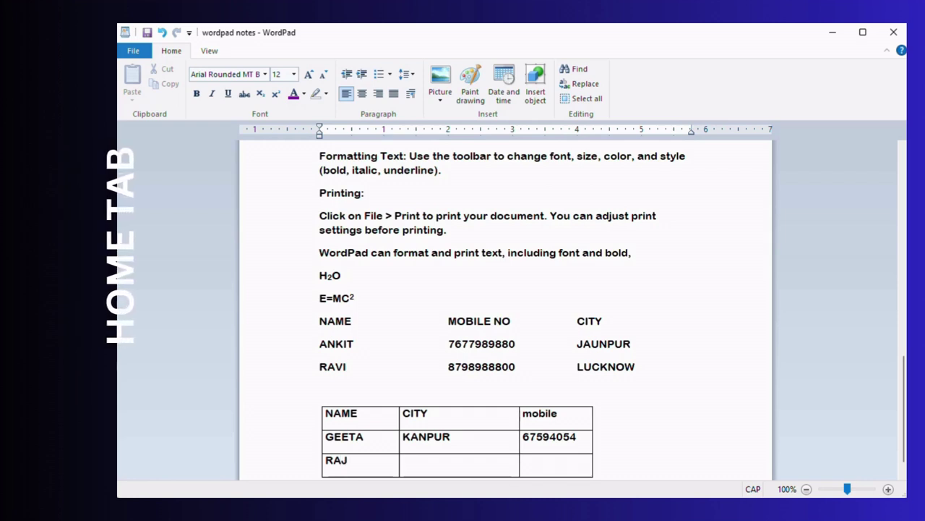
type("UDAIP")
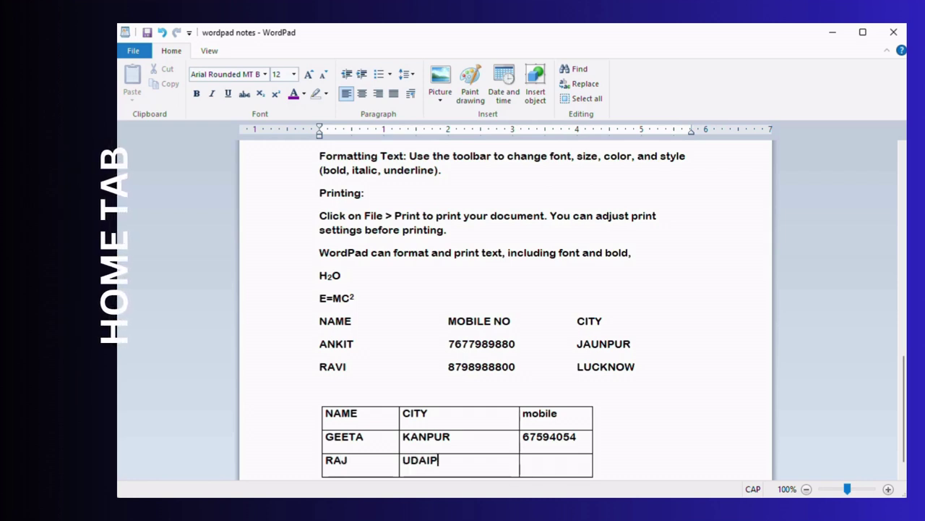
type("UR")
key("Tab")
type("9489584")
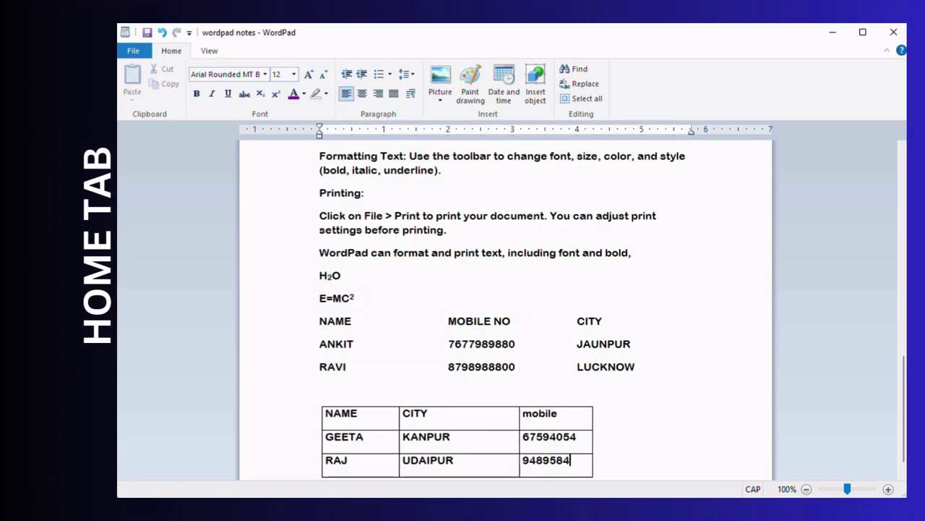
key("Tab")
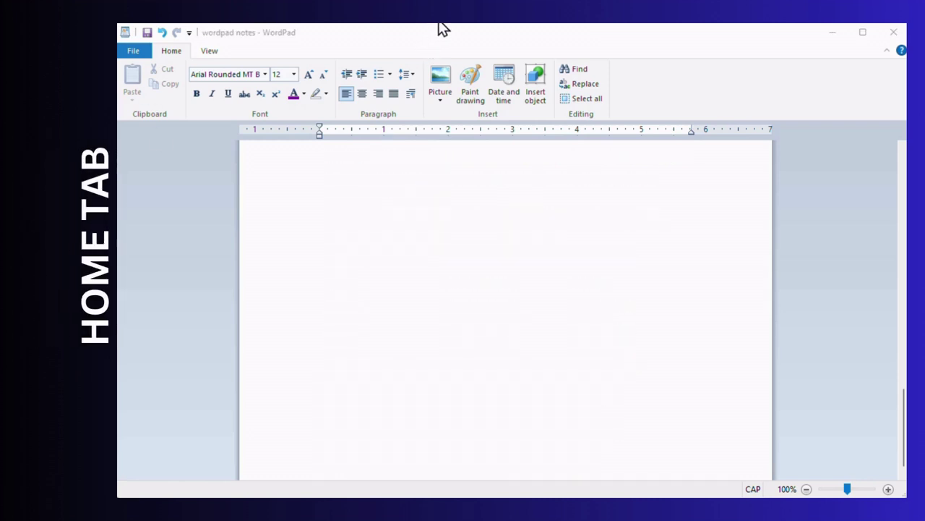
- Insert the 'logo' image from the Pictures folder and select it
left_click(443, 83)
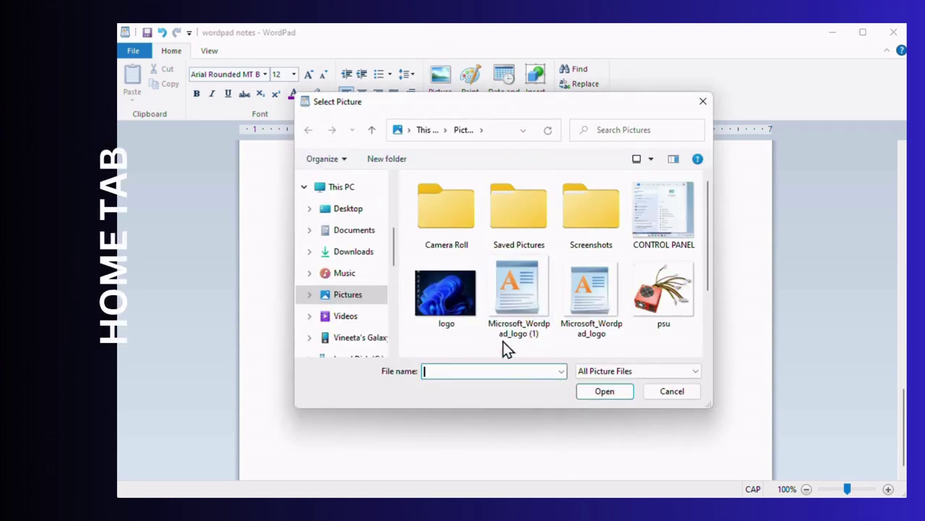
double_click(438, 311)
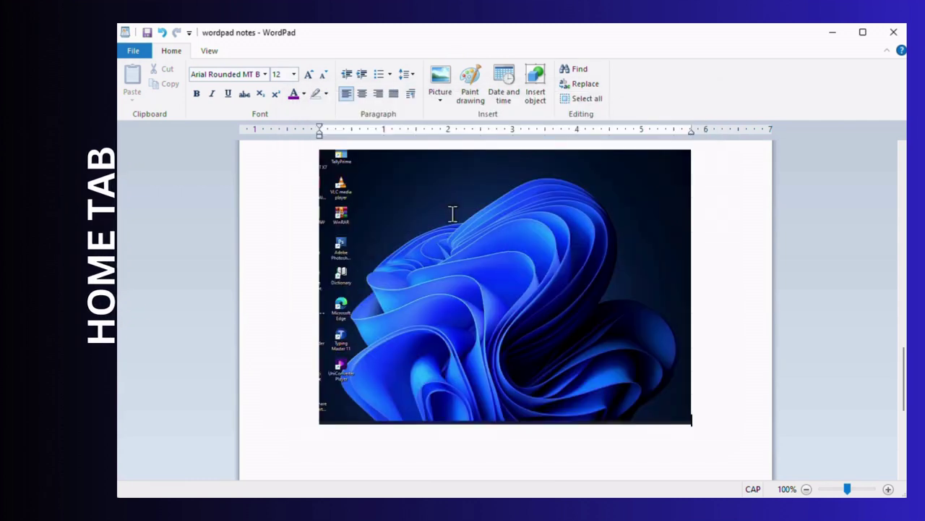
left_click(501, 223)
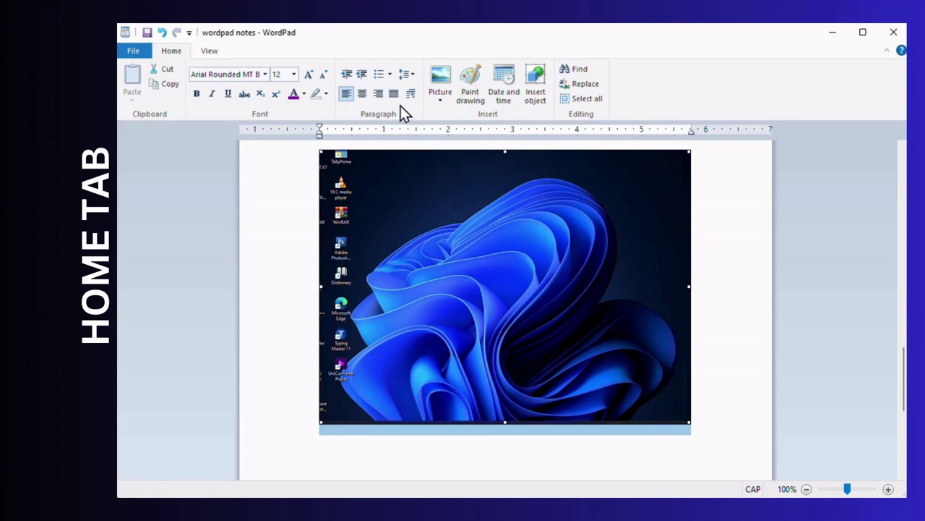
left_click(442, 105)
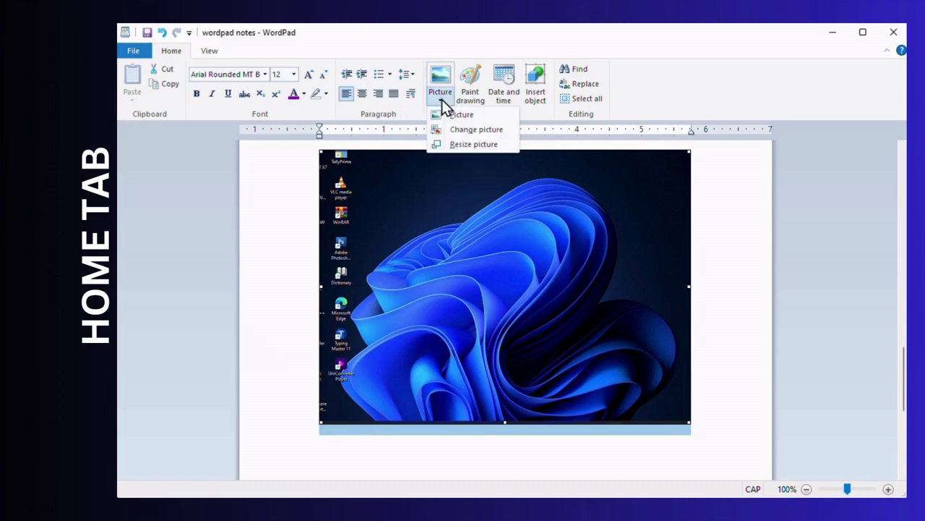
- Resize the logo picture to 35% of its original size
left_click(466, 145)
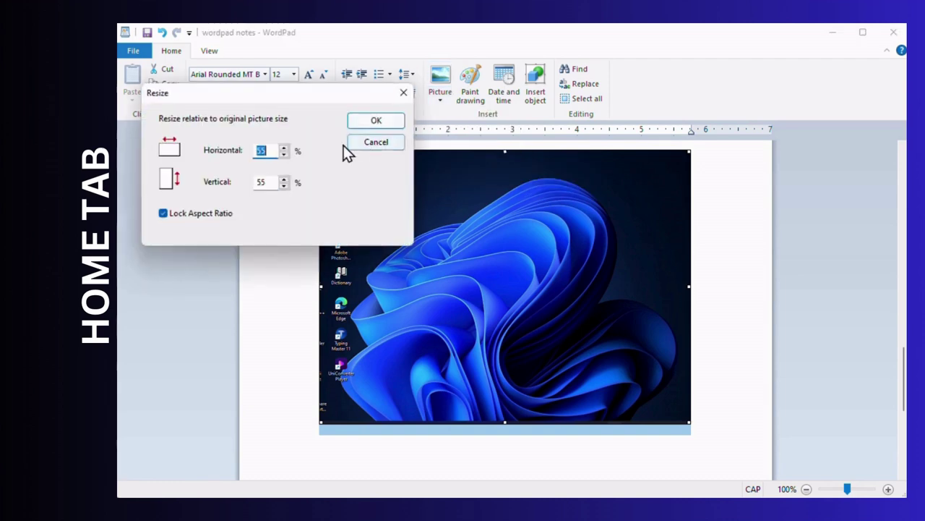
left_click(285, 155)
left_click(285, 155)
left_click(285, 155)
left_click(285, 156)
left_click(285, 156)
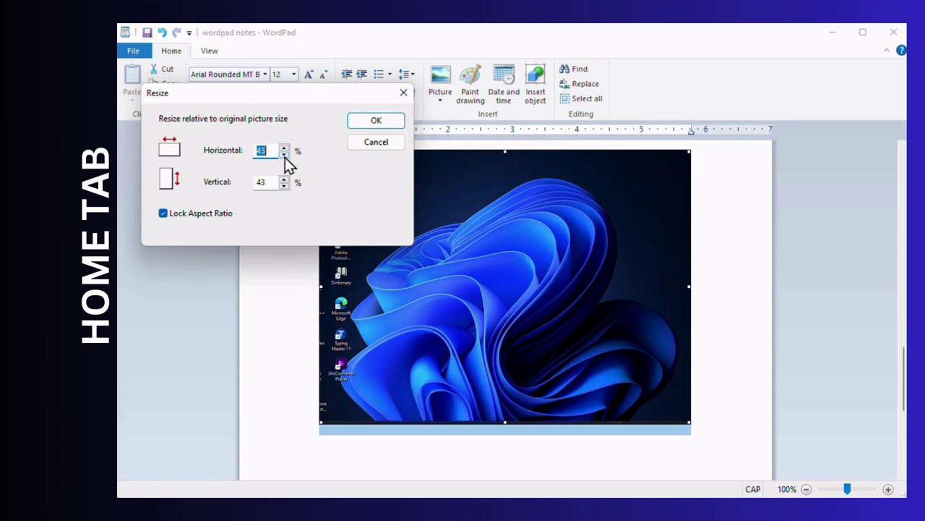
left_click(284, 155)
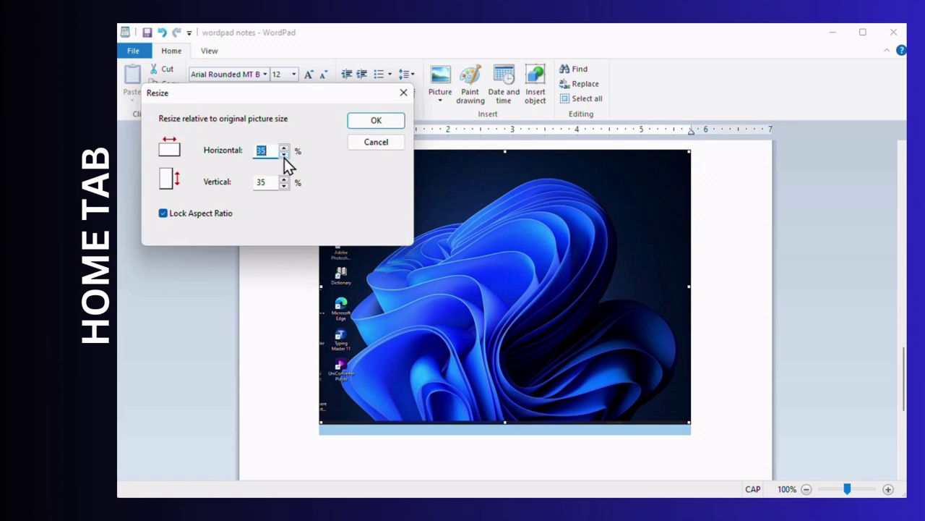
left_click(376, 120)
- Unlock the aspect ratio and reduce the horizontal size to 18%
left_click(437, 105)
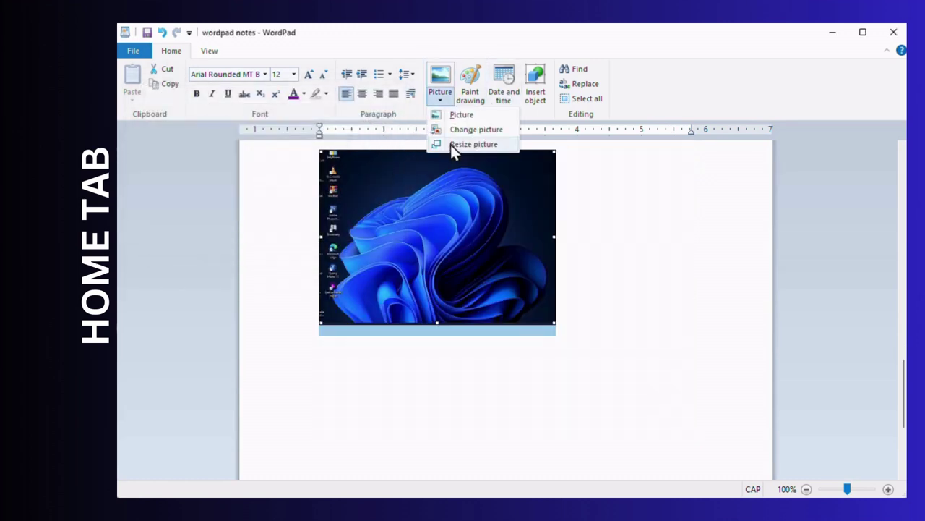
left_click(450, 144)
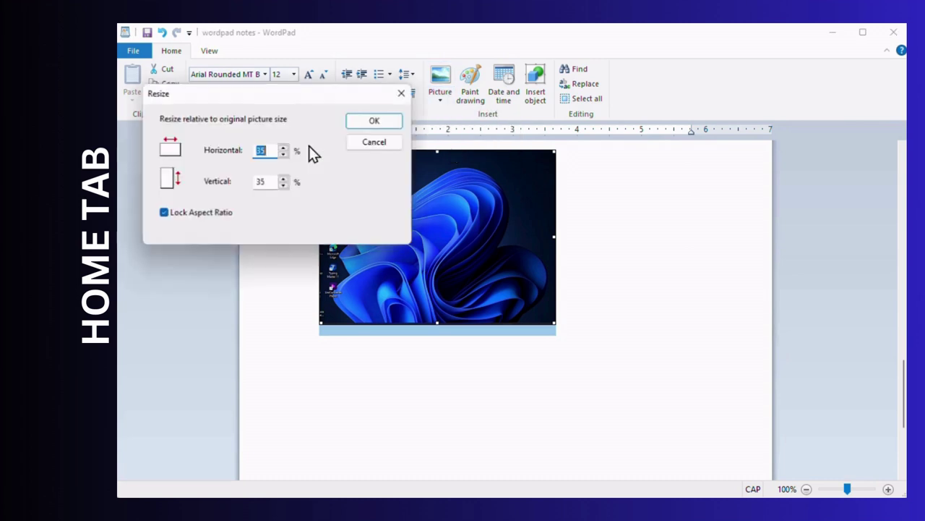
left_click(163, 214)
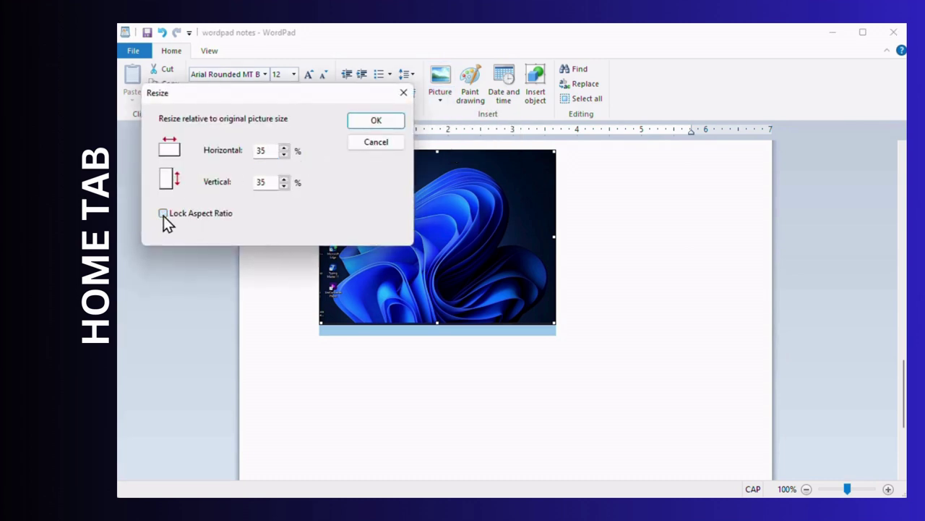
left_click(284, 155)
left_click(376, 120)
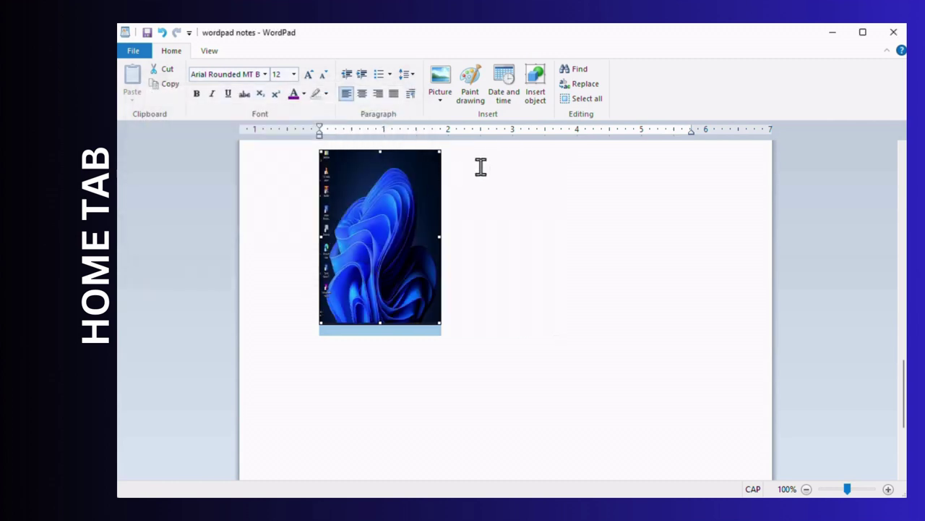
left_click(439, 102)
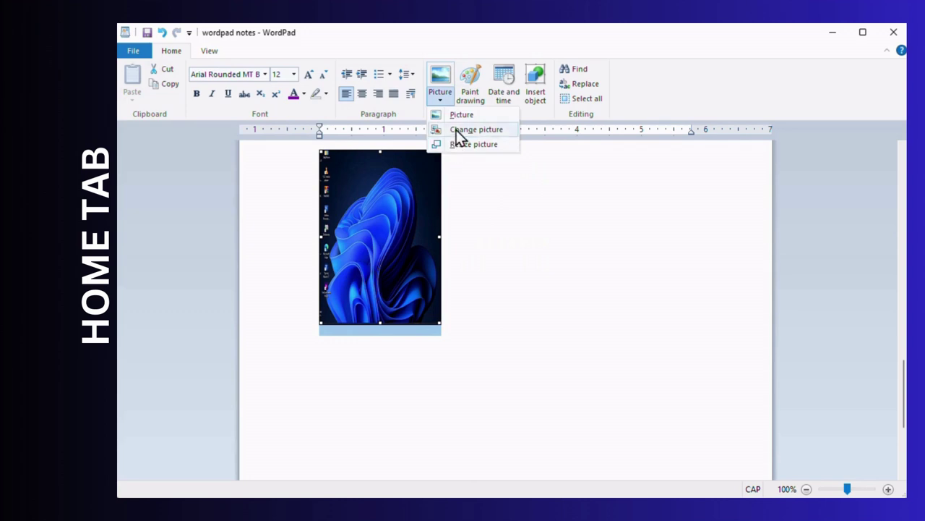
- Change the logo picture to the 'psu' image and select it
left_click(456, 131)
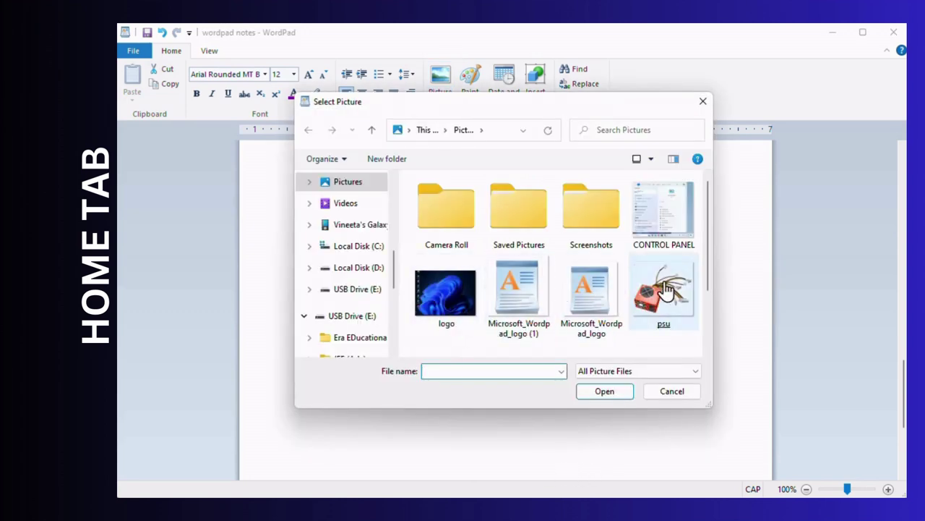
left_click(710, 351)
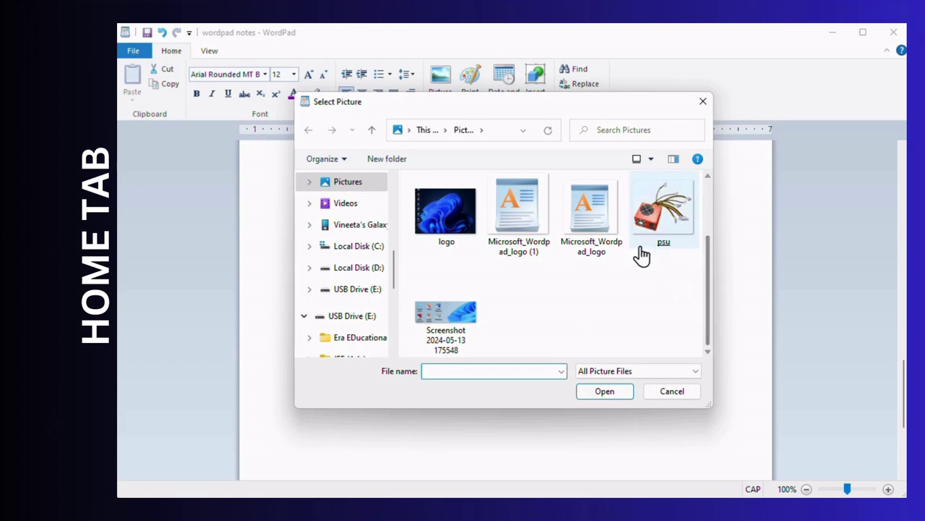
double_click(648, 224)
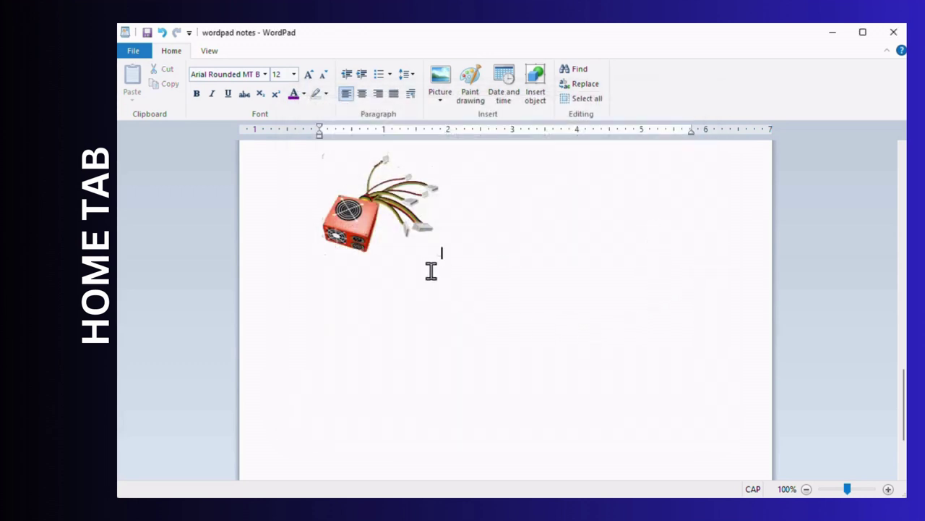
left_click(368, 243)
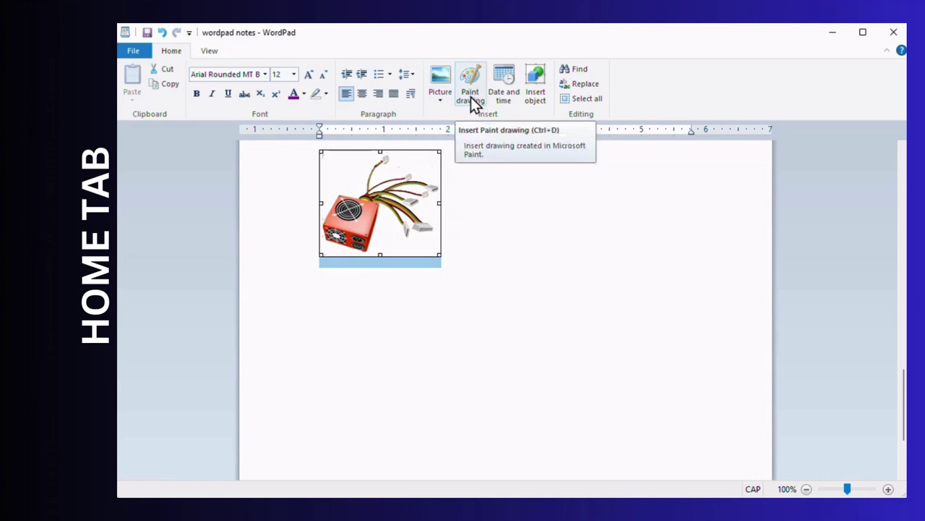
- Insert a new Paint drawing and sketch a black freehand loop
left_click(521, 184)
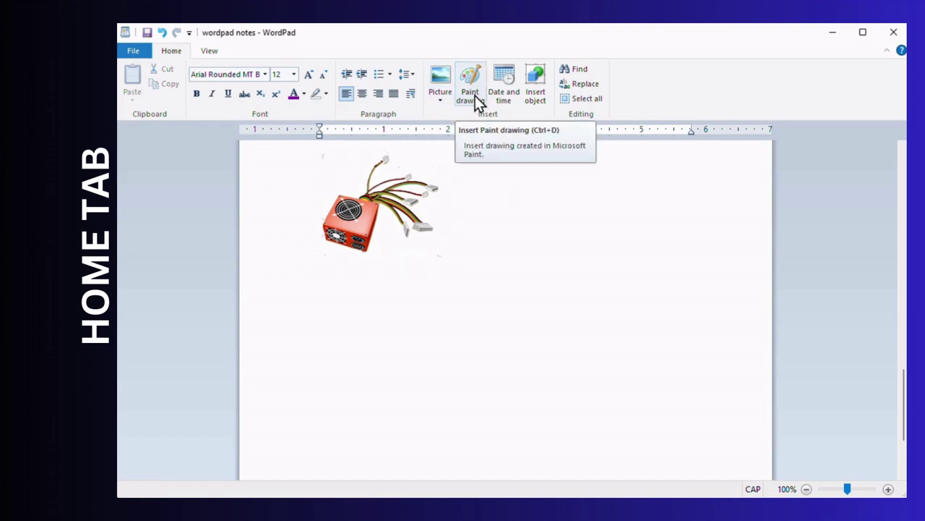
left_click(475, 95)
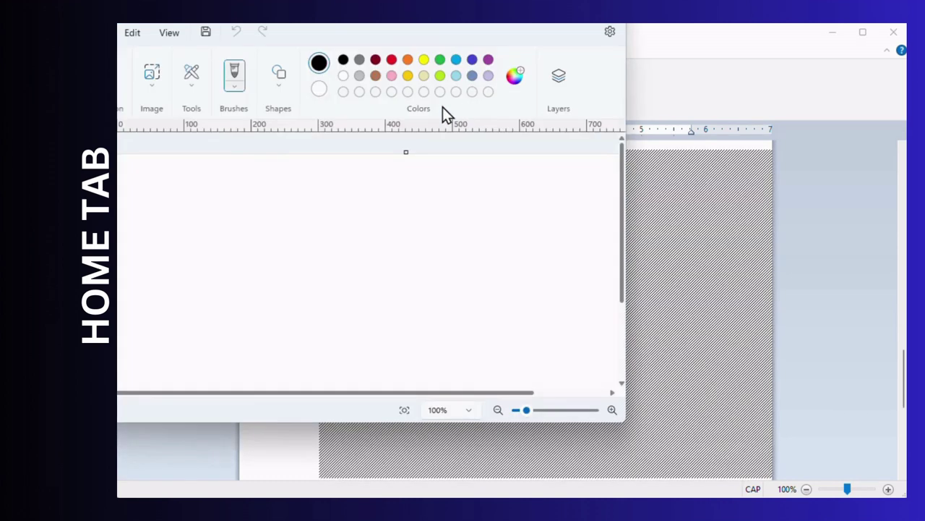
mouse_move(323, 29)
left_mouse_down()
mouse_move(412, 86)
mouse_move(432, 85)
left_mouse_up()
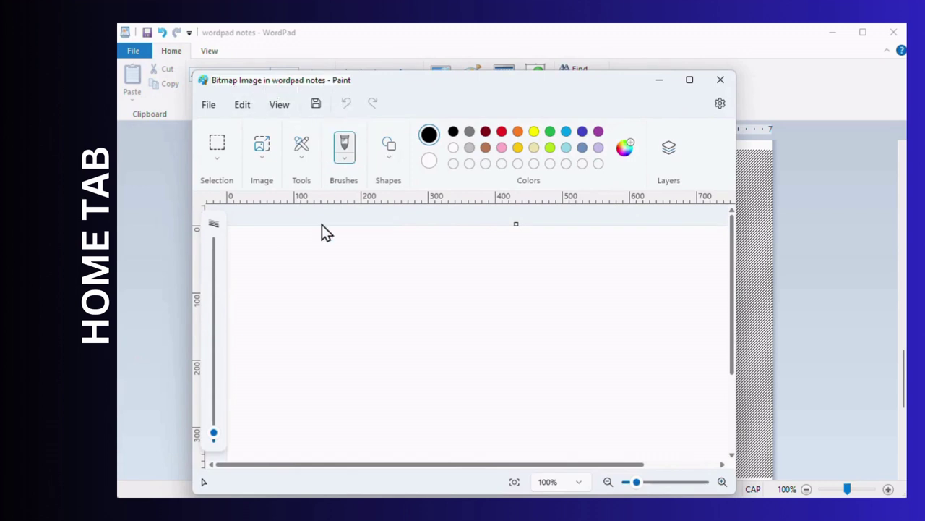
mouse_move(290, 269)
left_mouse_down()
mouse_move(305, 312)
mouse_move(407, 306)
mouse_move(329, 272)
mouse_move(282, 312)
left_mouse_up()
- Add a yellow six-pointed star over the loop and return the drawing to WordPad
left_click(257, 161)
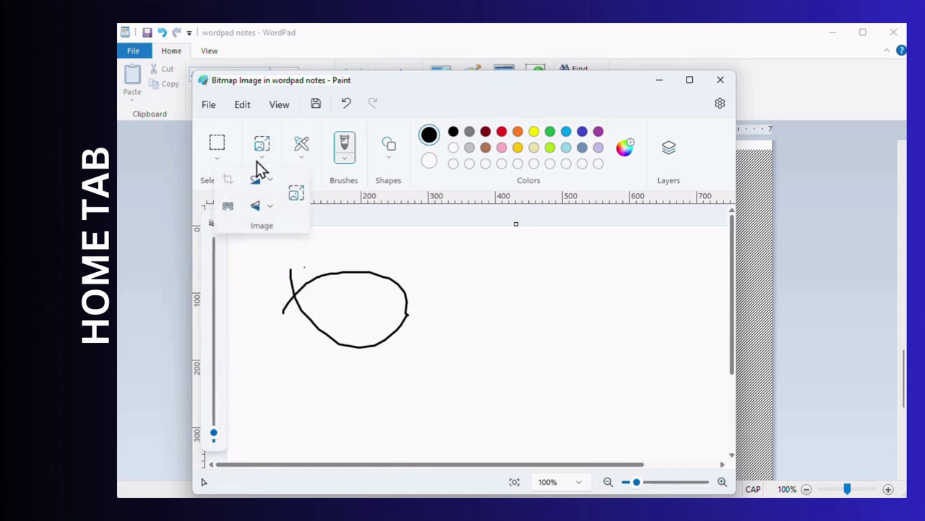
left_click(395, 162)
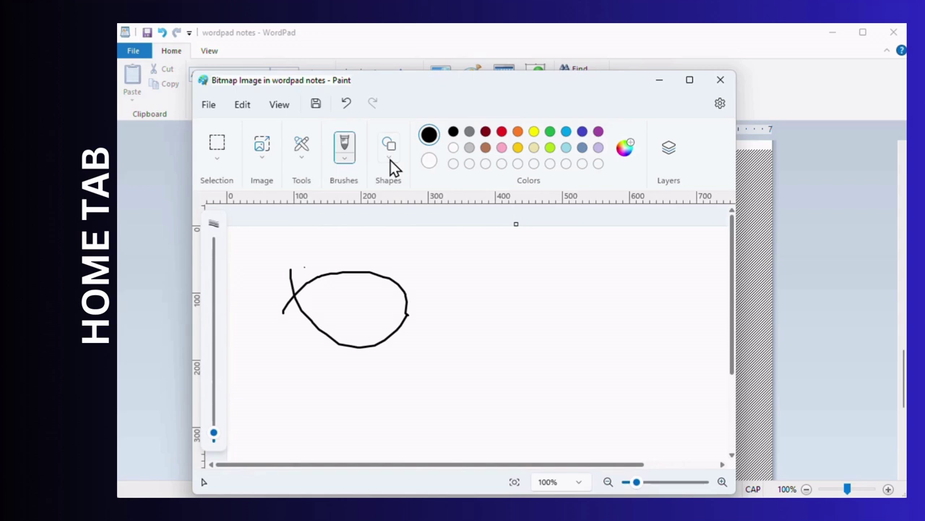
left_click(390, 160)
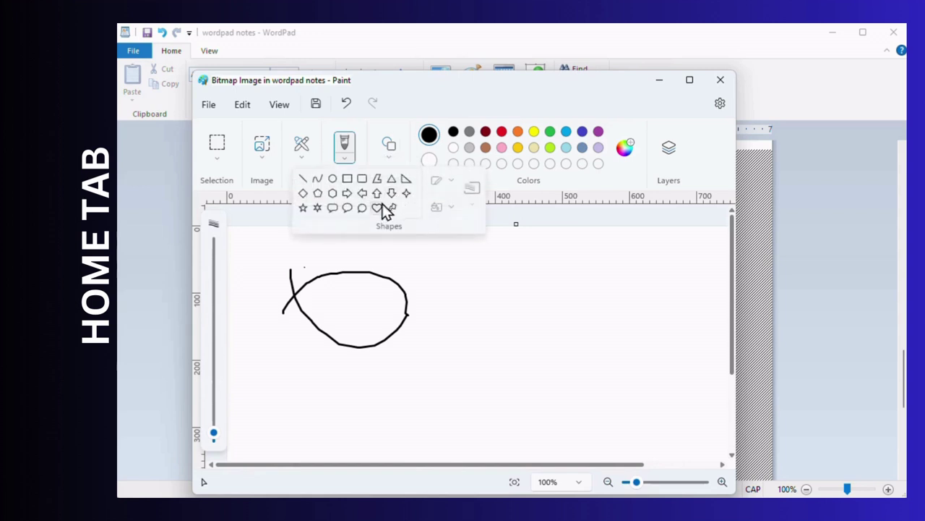
left_click(319, 209)
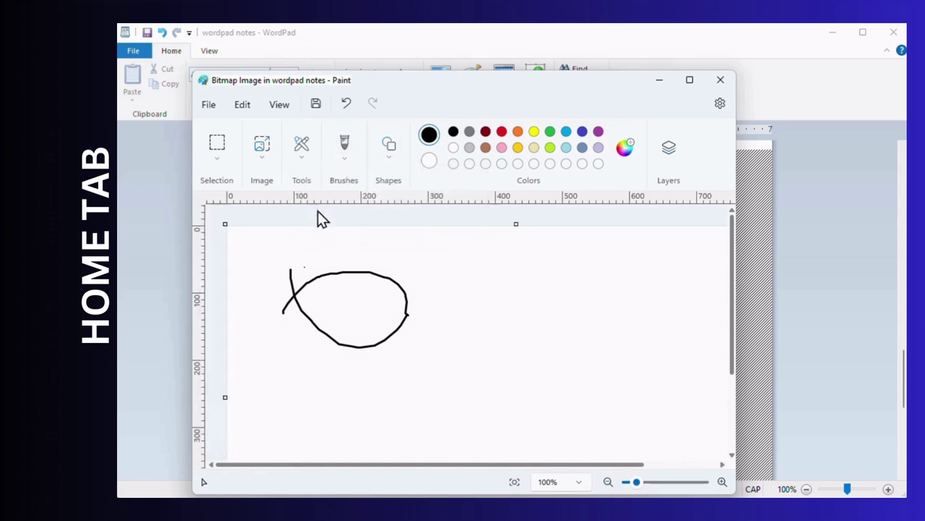
left_click_drag(367, 238, 519, 391)
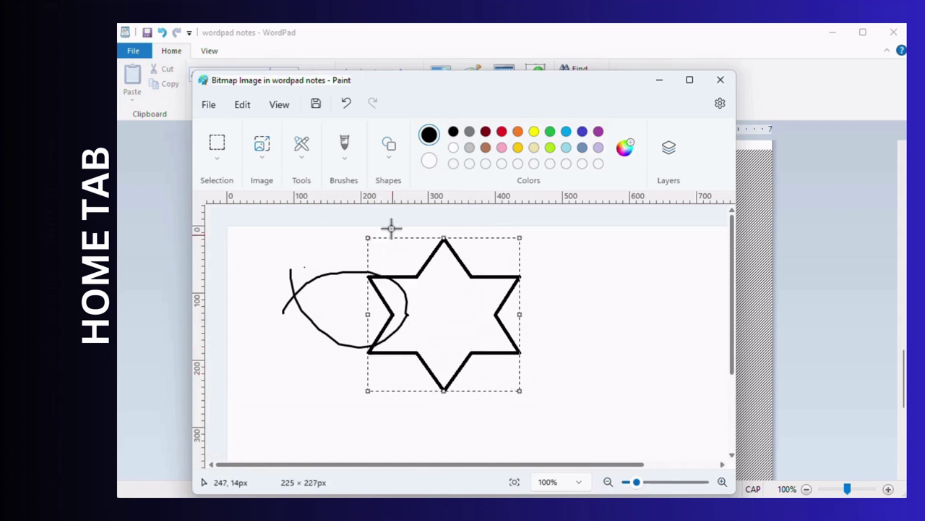
left_click(533, 132)
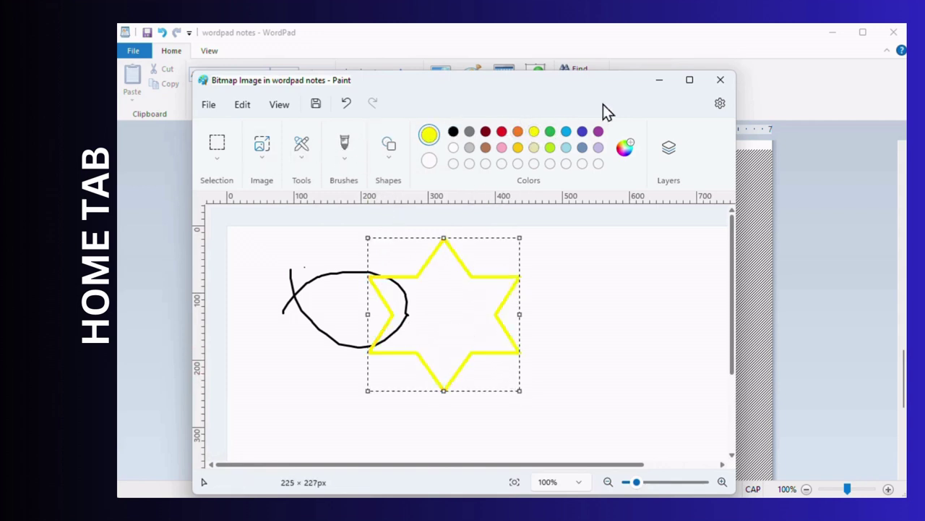
left_click(720, 81)
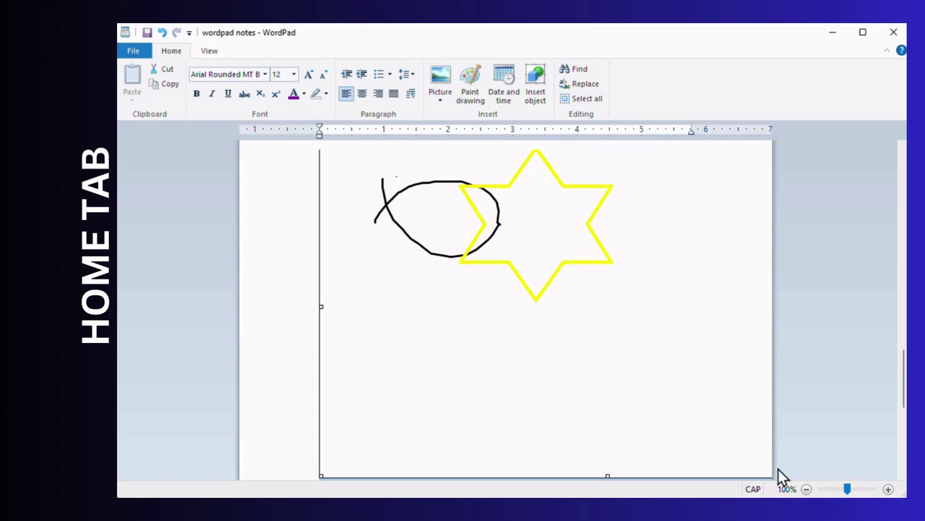
- Delete the embedded loop-and-star Paint drawing below the psu image
scroll(489, 232, "up", 5)
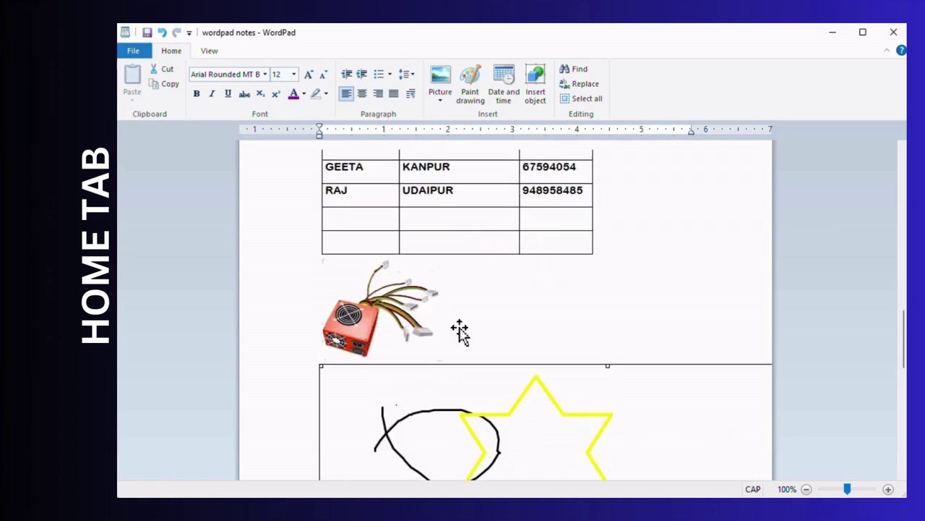
scroll(458, 330, "down", 2)
scroll(571, 314, "down", 4)
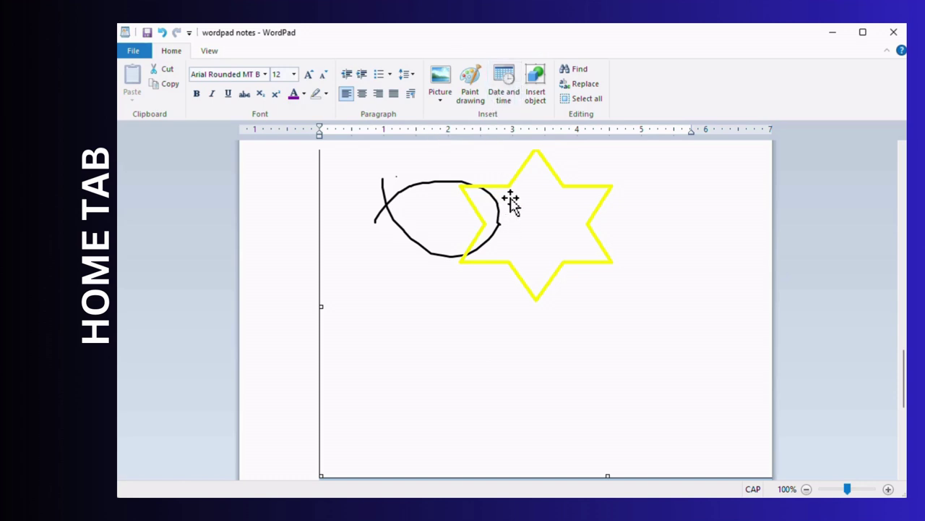
key("Delete")
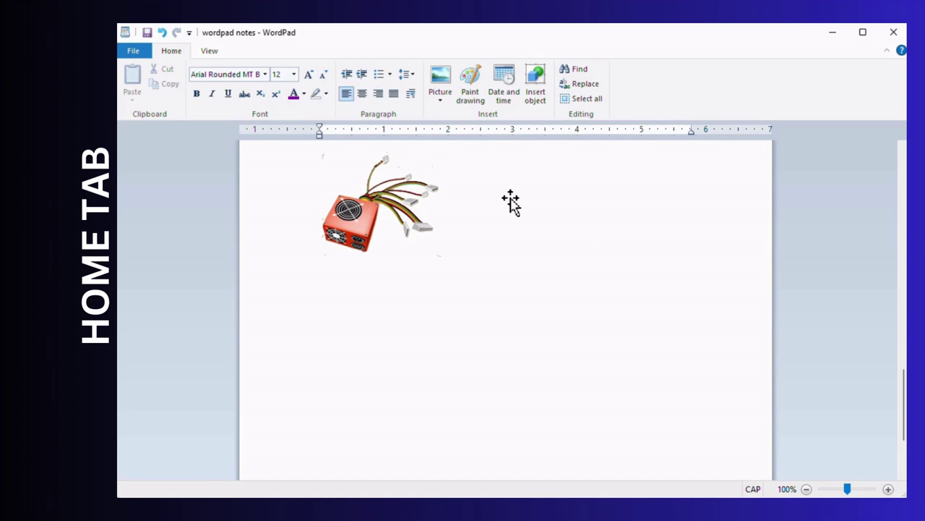
- Insert the long-format date 'Tuesday, 2 July, 2024' after the psu picture
left_click(504, 83)
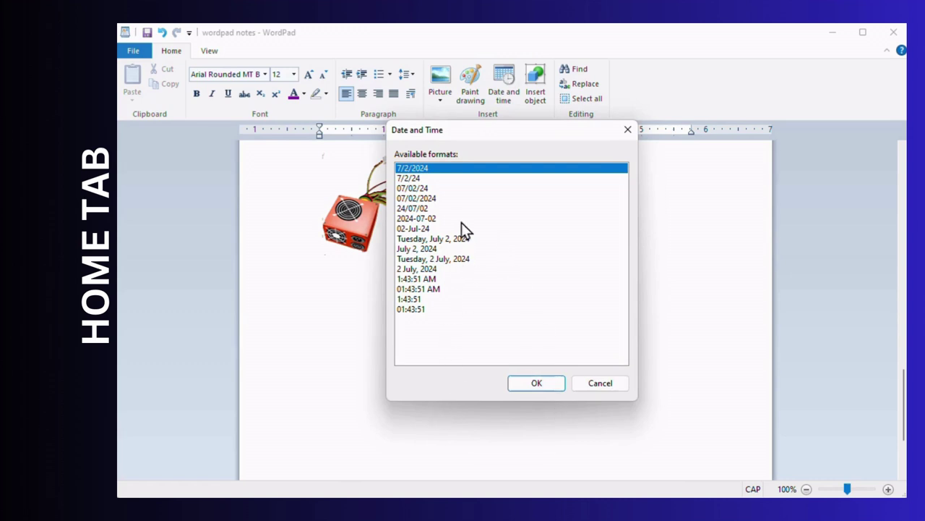
left_click(434, 259)
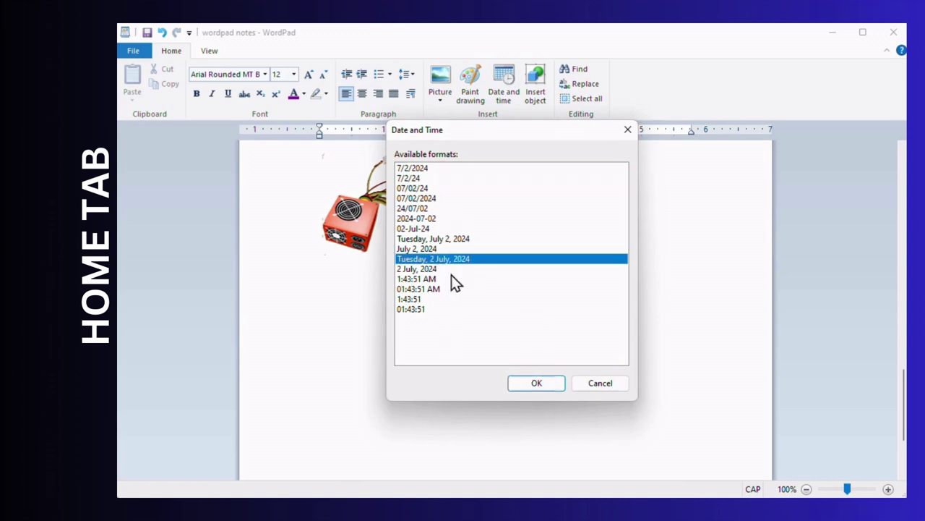
left_click(536, 381)
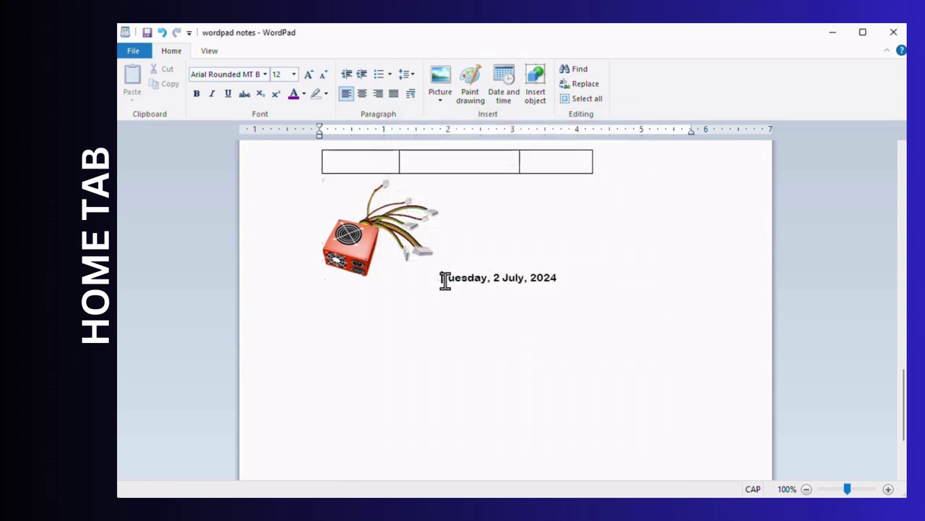
left_click_drag(443, 278, 579, 279)
left_click(578, 278)
left_click(568, 289)
left_click(535, 94)
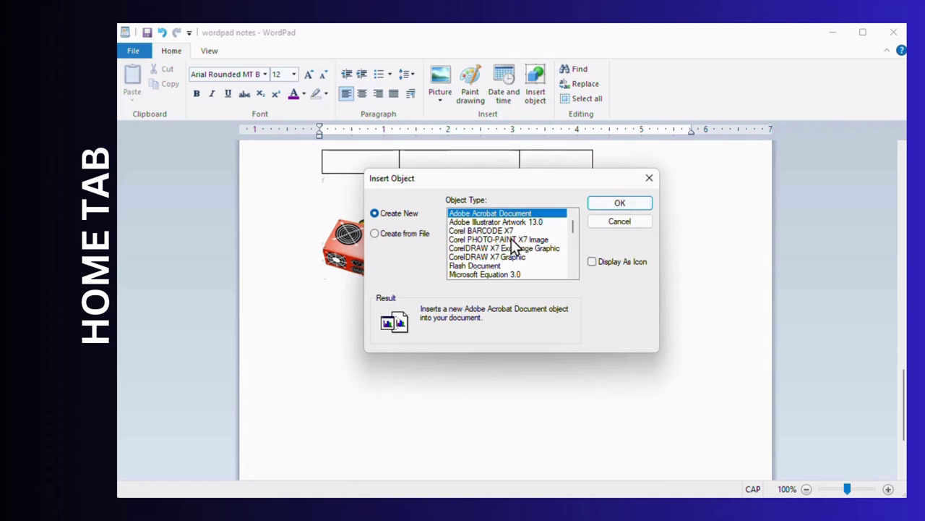
left_click(504, 239)
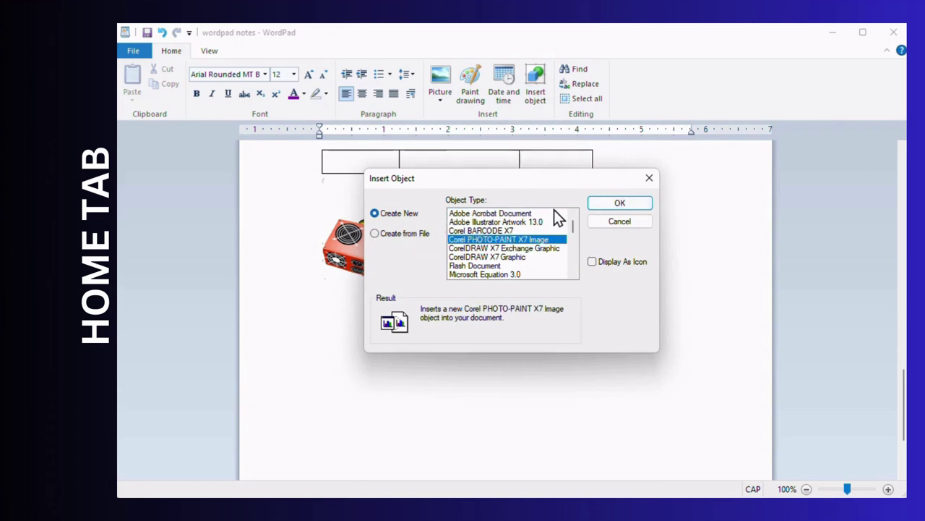
left_click(397, 233)
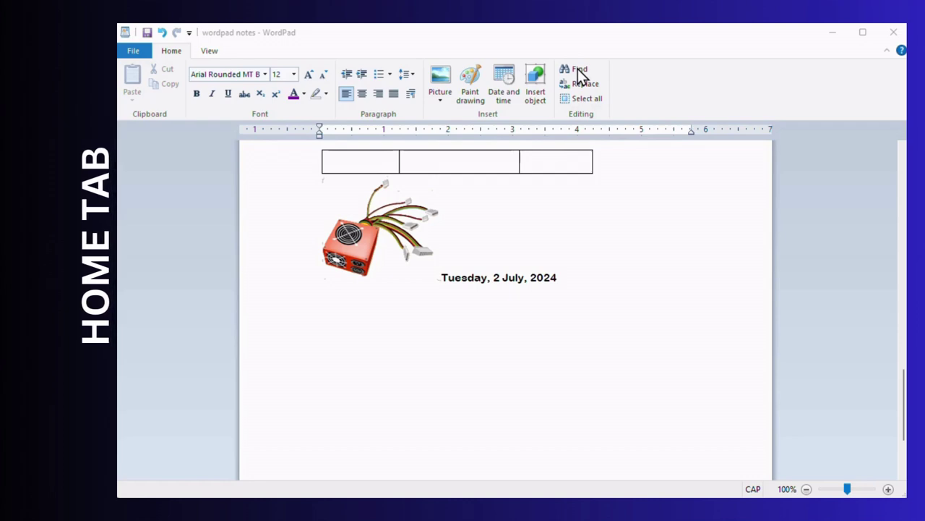
scroll(609, 209, "up", 20)
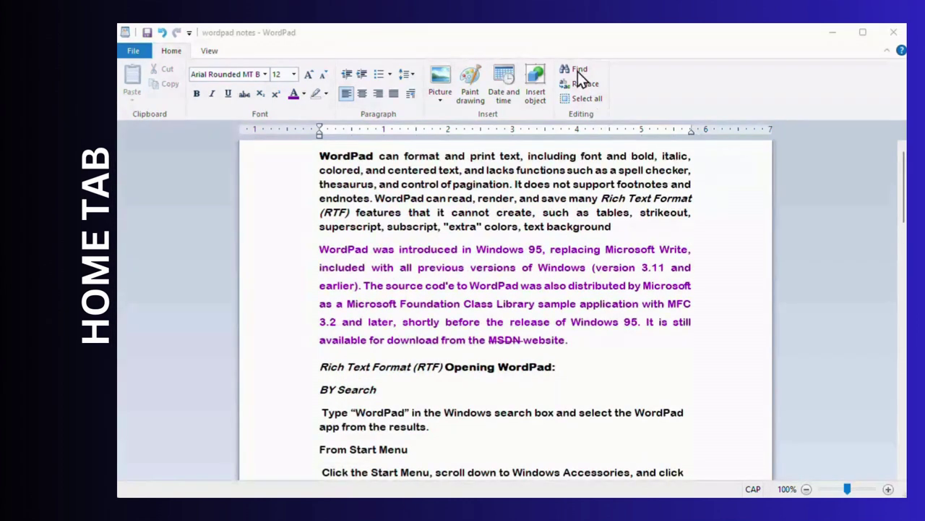
- Search the notes for WordPad, stepping through every match to the end of the document
left_click(579, 70)
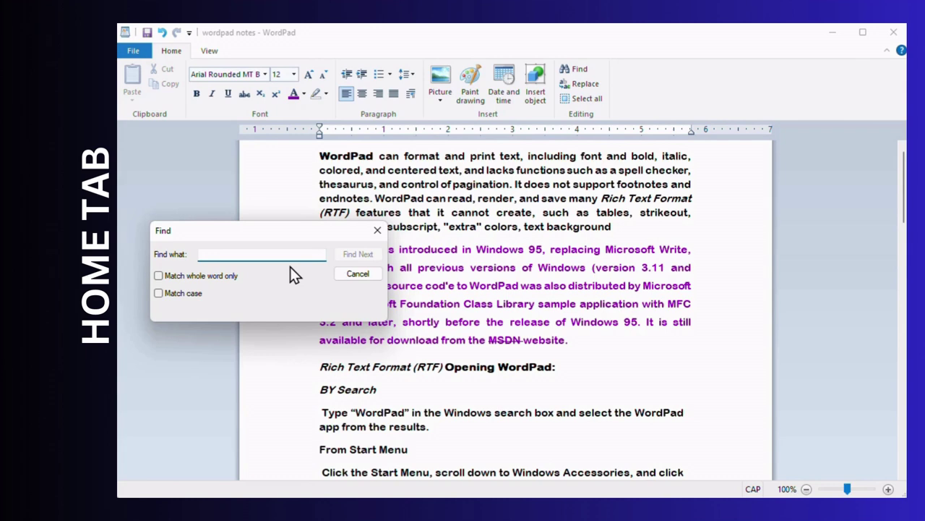
type("WORDPAD")
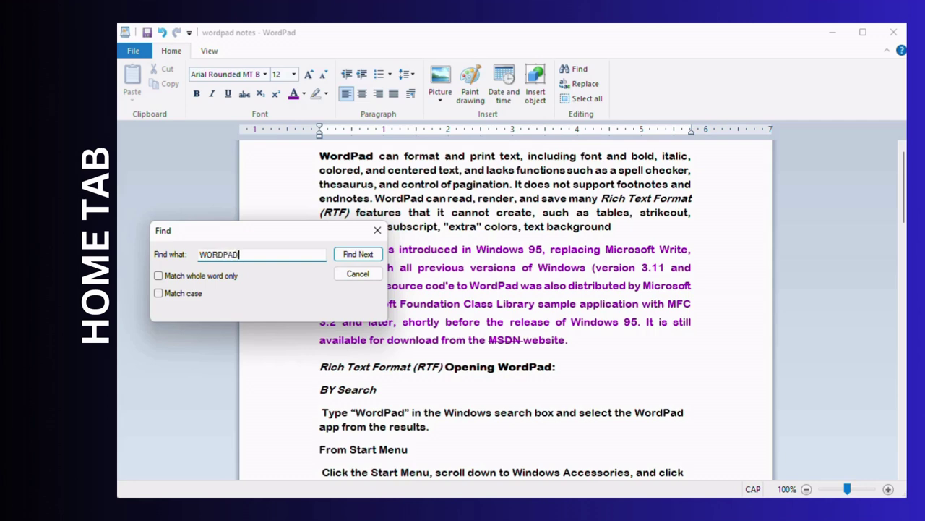
left_click(351, 255)
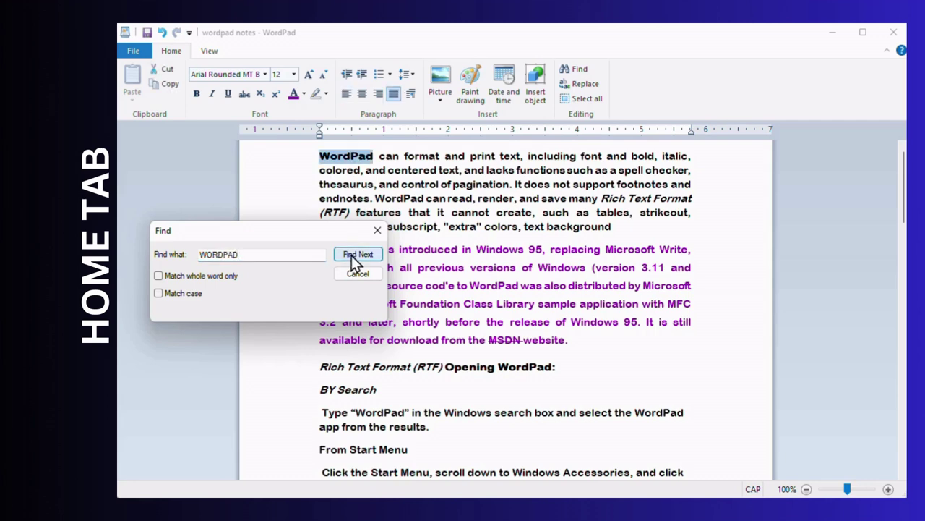
left_click(351, 255)
left_click(352, 255)
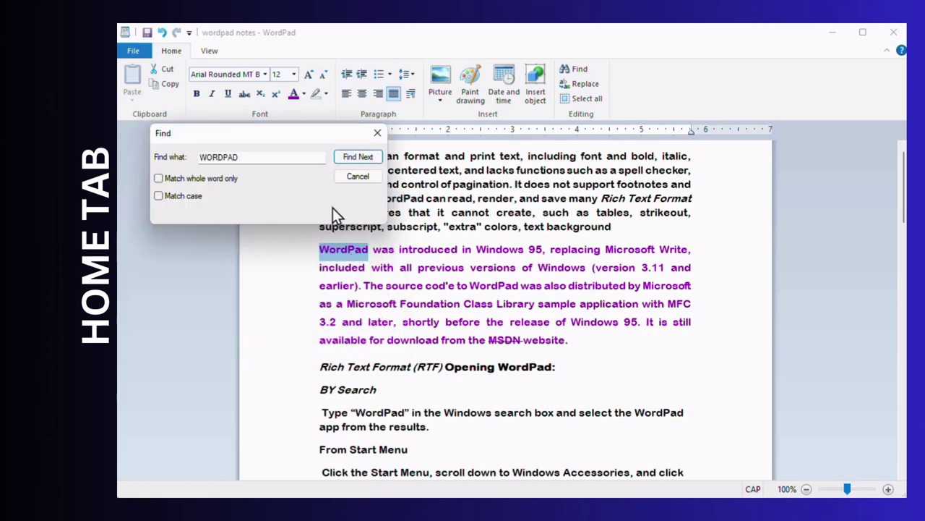
left_click(352, 156)
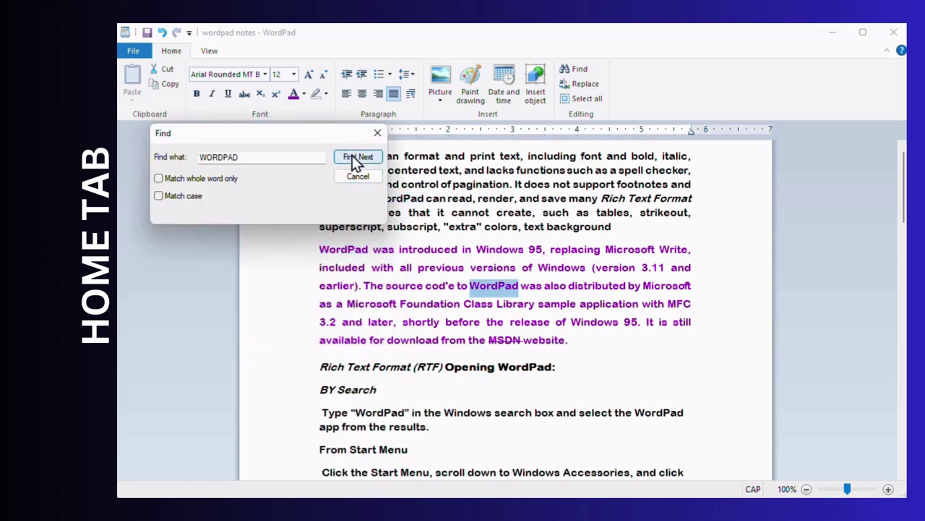
left_click(354, 159)
left_click(353, 159)
left_click(347, 159)
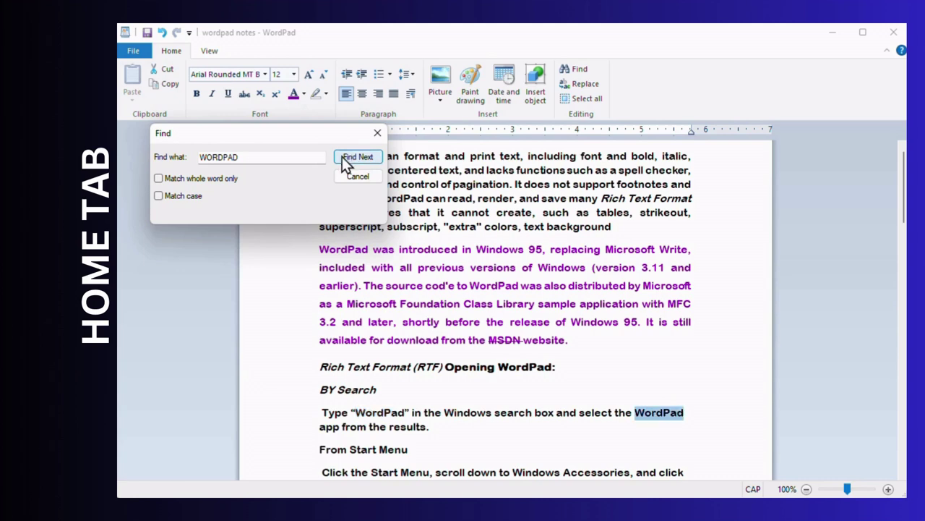
left_click(352, 158)
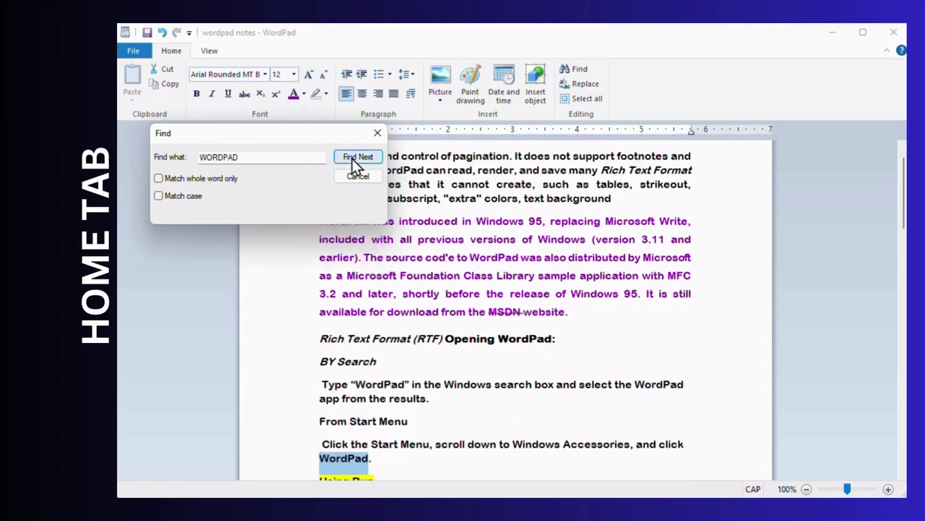
left_click(352, 159)
left_click(352, 159)
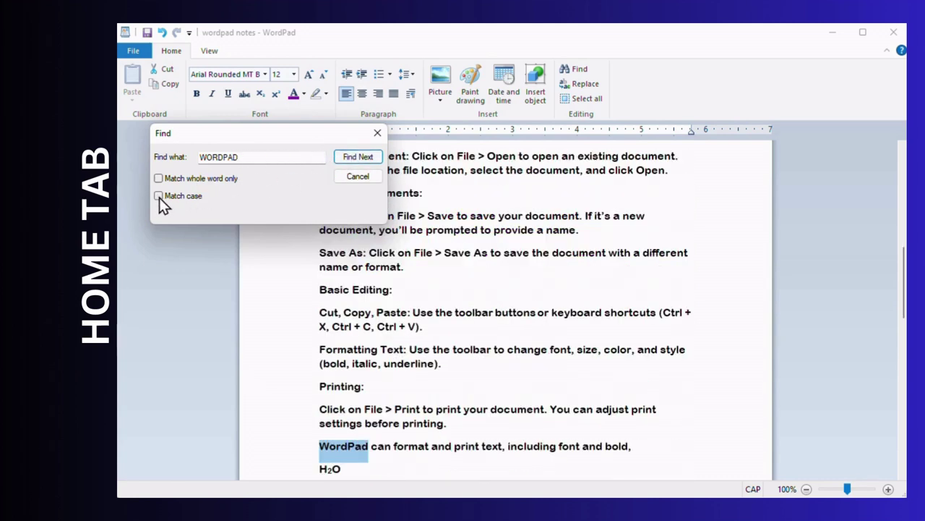
left_click(355, 160)
left_click(343, 207)
- Repeat the WordPad search with Match case on from the first paragraph, then close Find
left_click(160, 196)
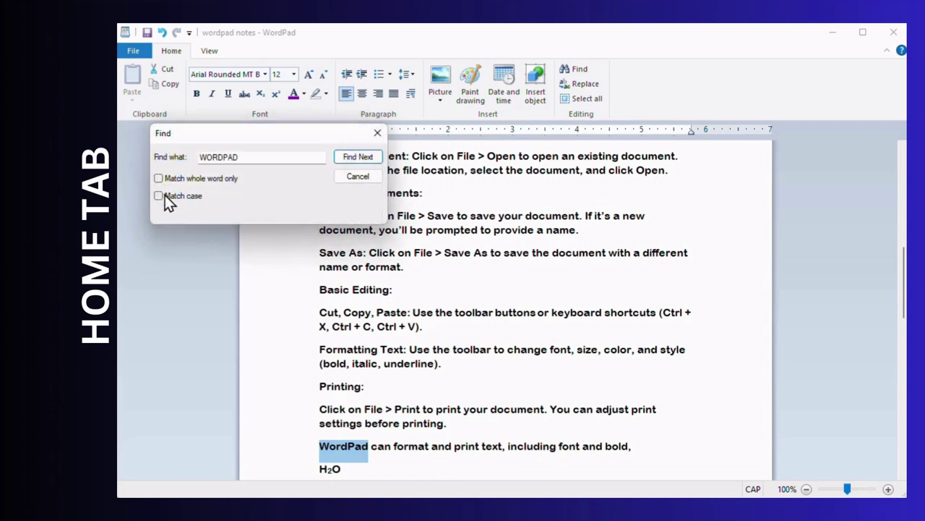
left_click(352, 158)
left_click(349, 209)
scroll(400, 257, "up", 3)
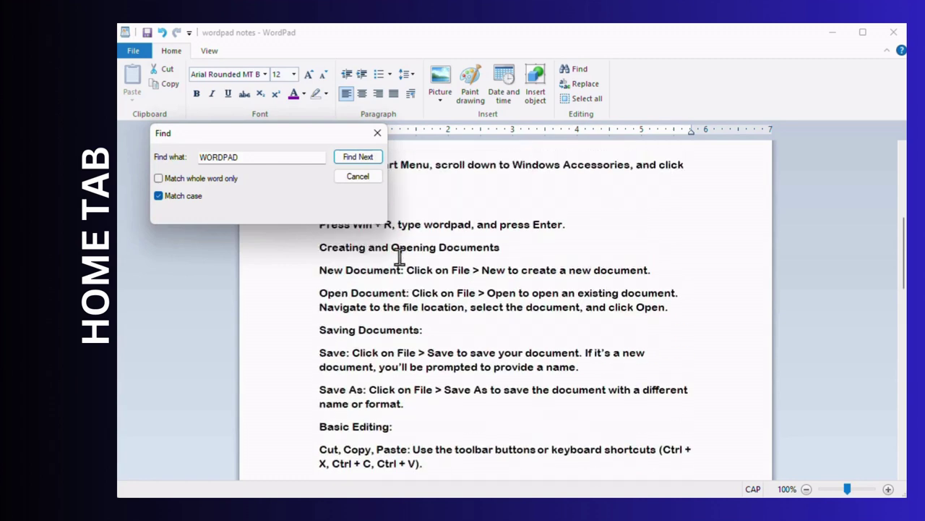
scroll(387, 232, "up", 6)
left_click(496, 245)
scroll(496, 246, "up", 3)
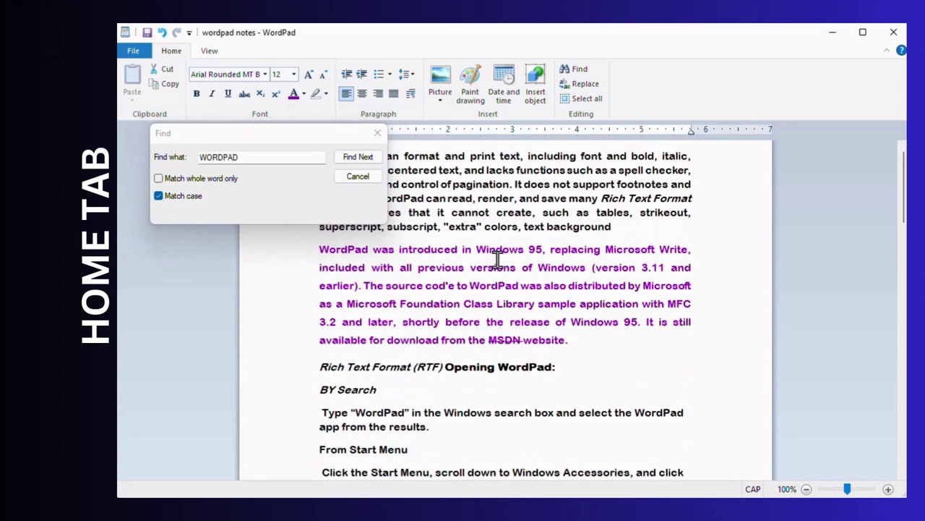
left_click(469, 155)
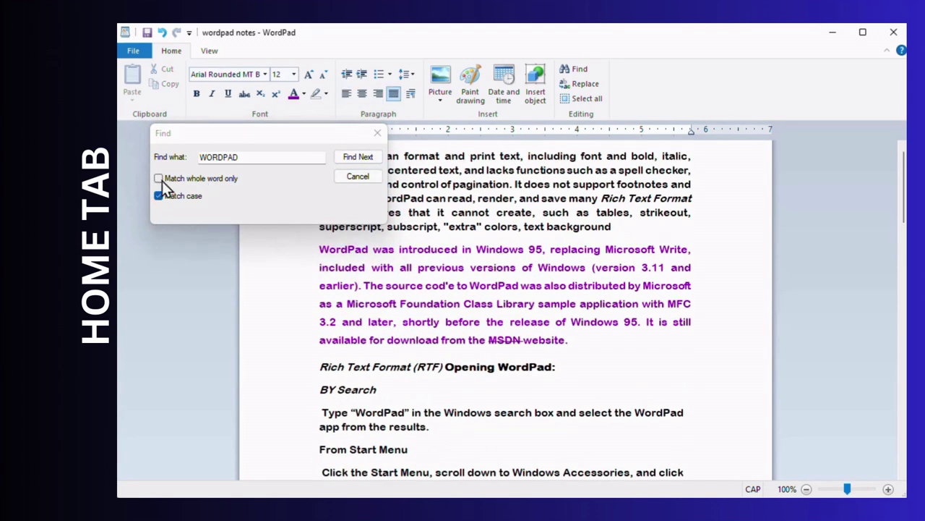
left_click(360, 158)
left_click(360, 209)
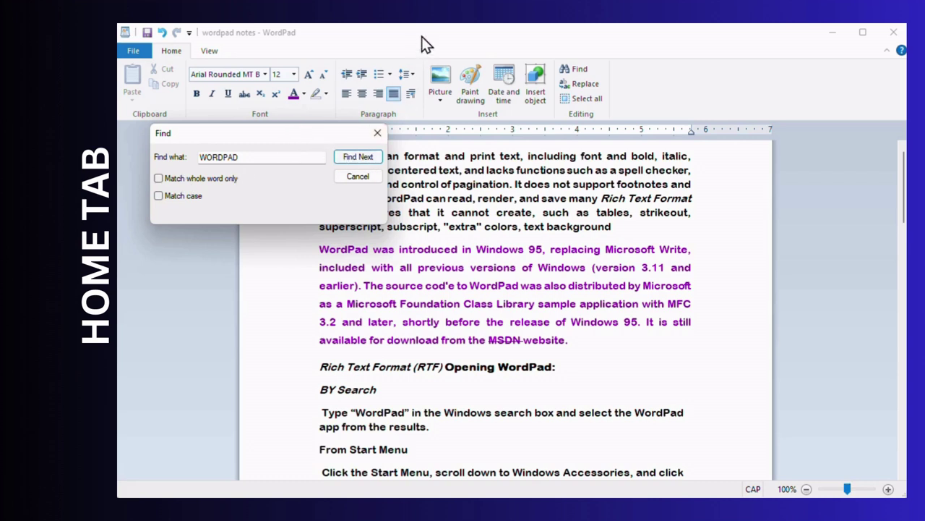
key("Escape")
- Search for 'OF' as whole words only, ignoring case, through to the end
left_click(580, 68)
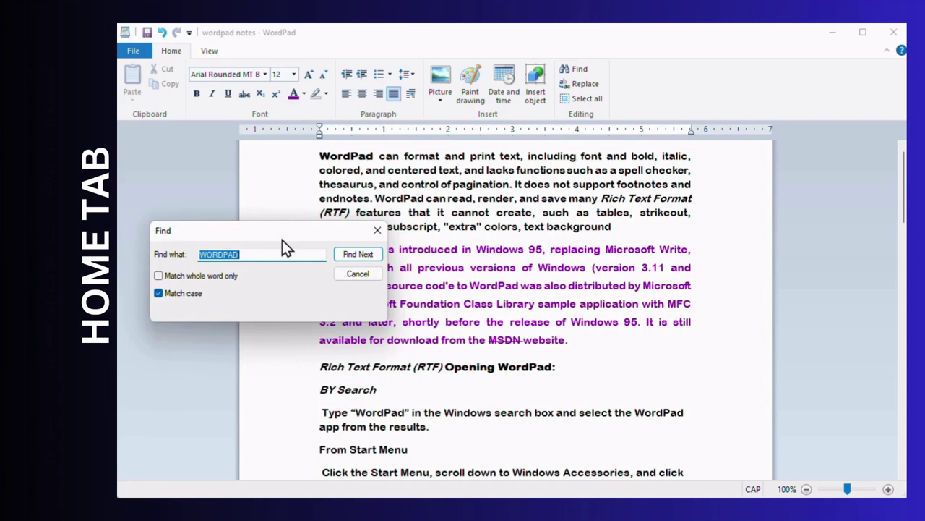
type("OF")
left_click(159, 293)
left_click(159, 279)
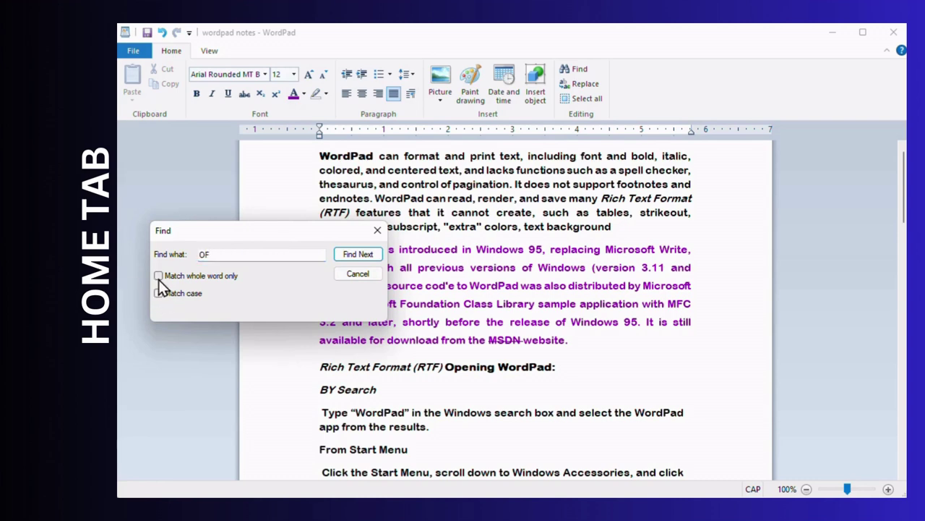
left_click(356, 256)
left_click(357, 255)
left_click(357, 256)
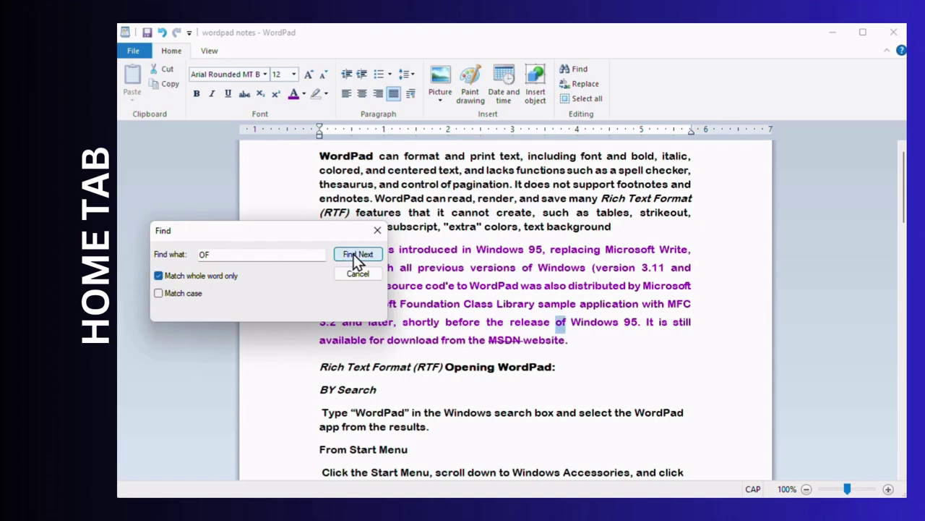
left_click(354, 256)
left_click(347, 309)
- Turn off whole-word matching to find 'of' inside words like Microsoft, then close Find
left_click(165, 277)
left_click(350, 253)
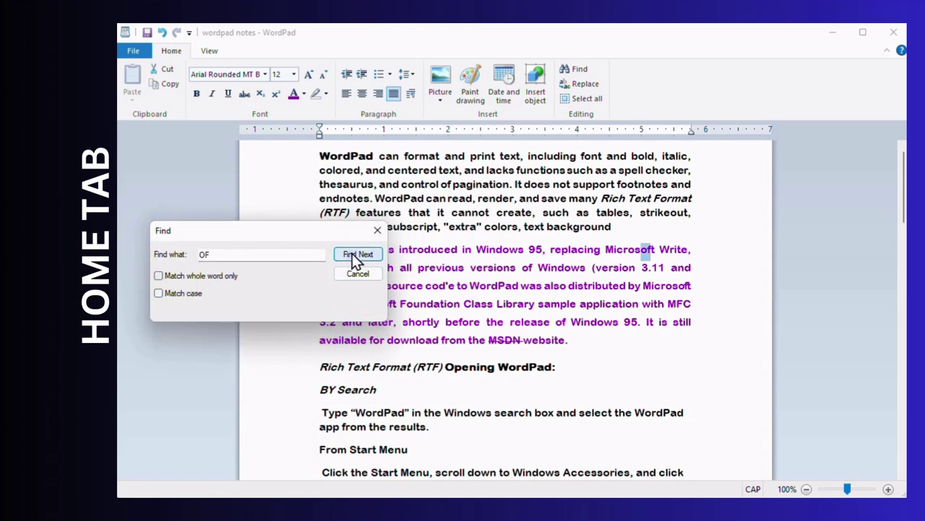
left_click(352, 253)
left_click(359, 254)
left_click(376, 230)
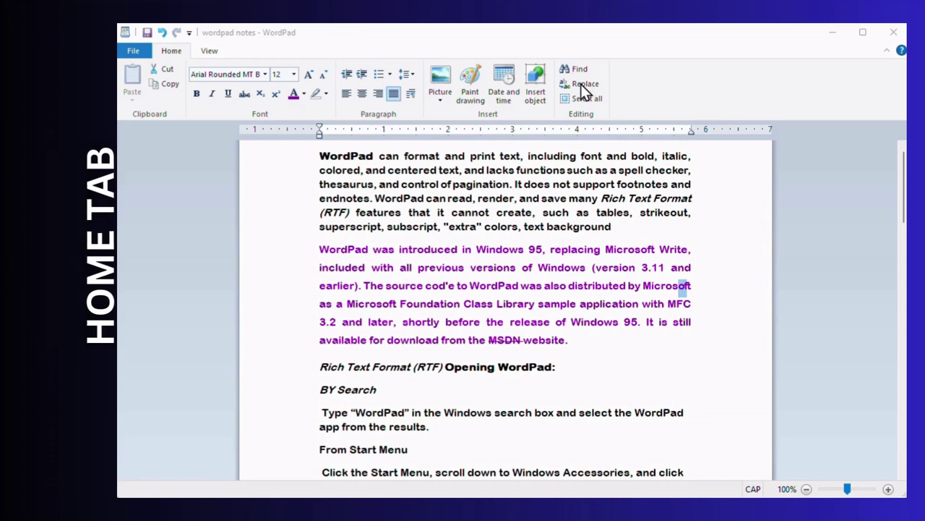
- Use Replace All to change every WORDPAD into NOTEPAD, then close the Replace dialog
left_click(584, 85)
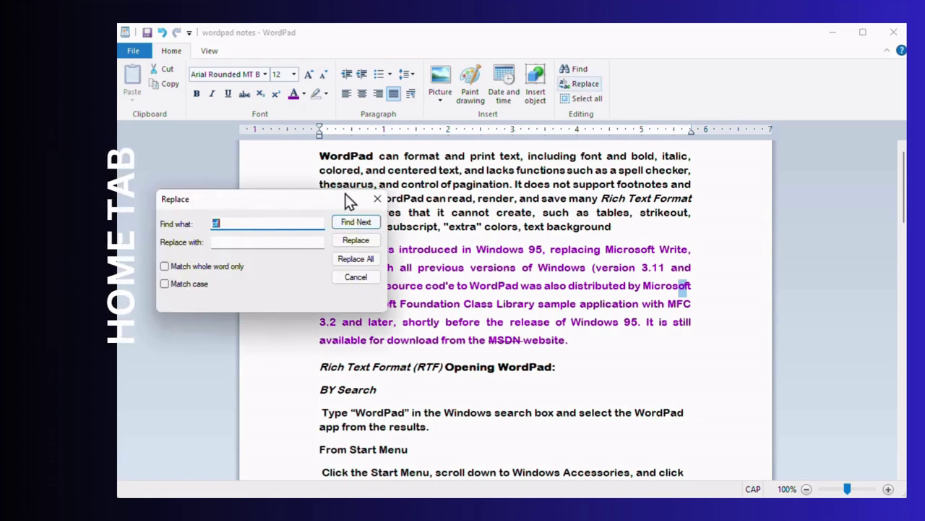
left_click(217, 222)
double_click(217, 223)
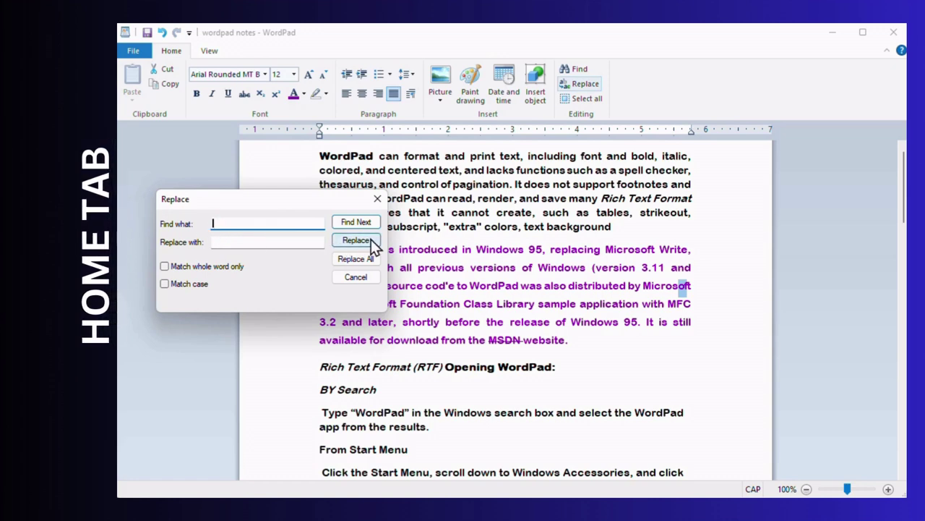
key("BackSpace")
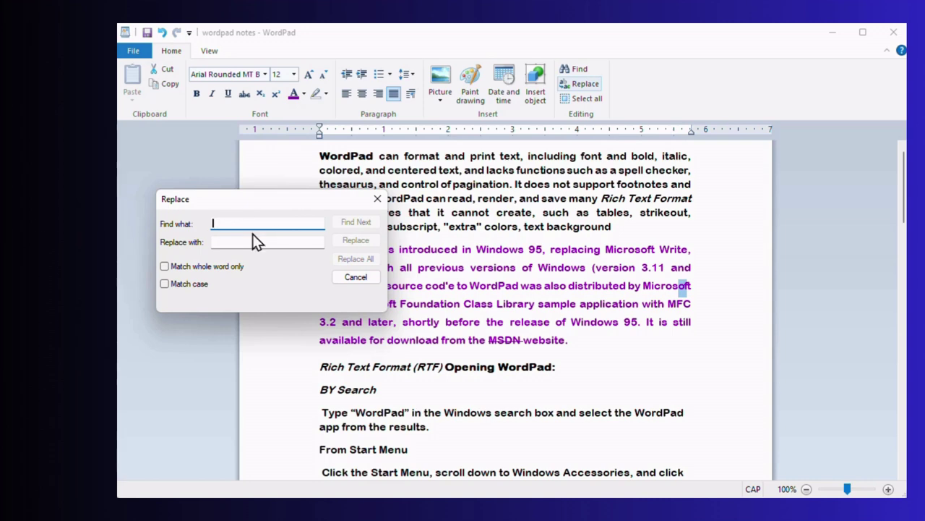
type("W")
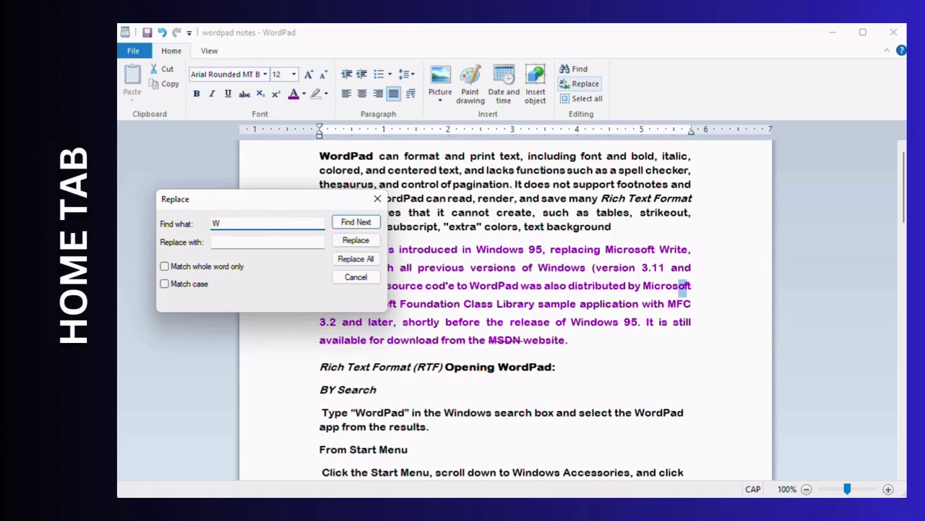
type("ORD")
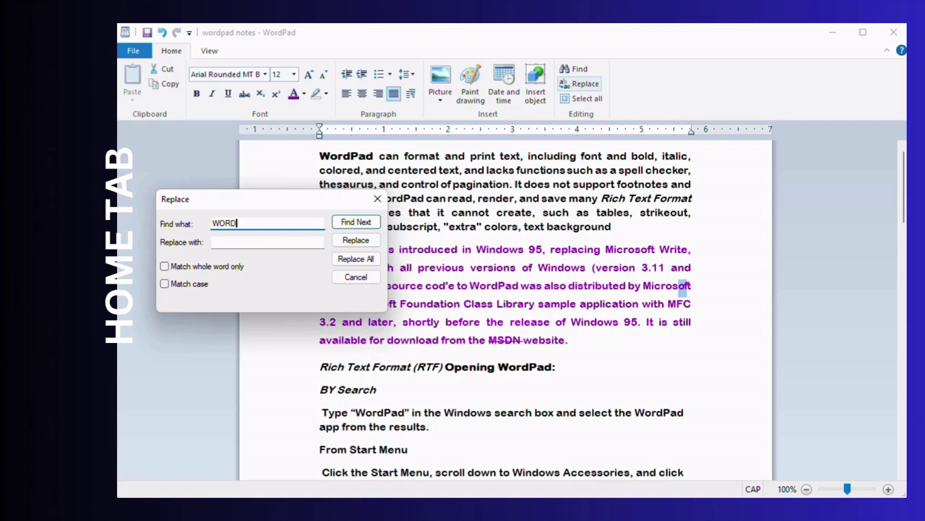
type("PAD")
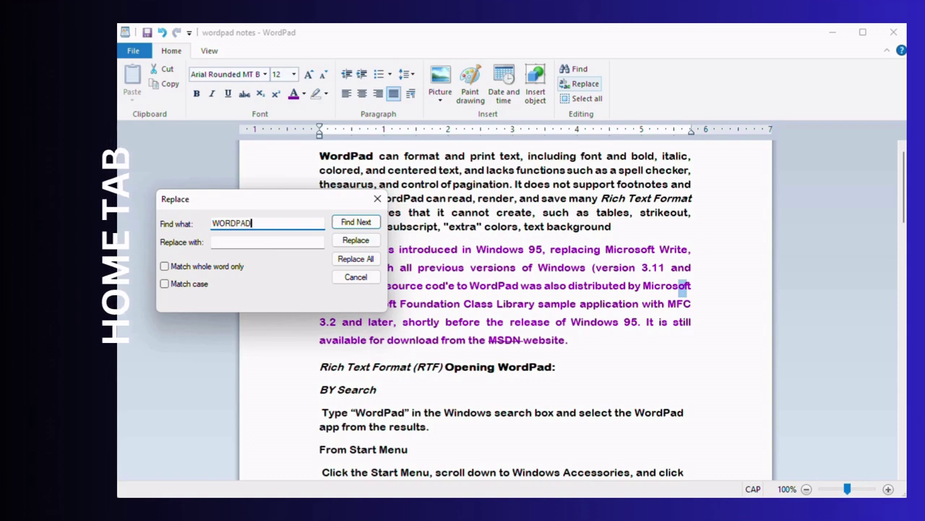
left_click(230, 243)
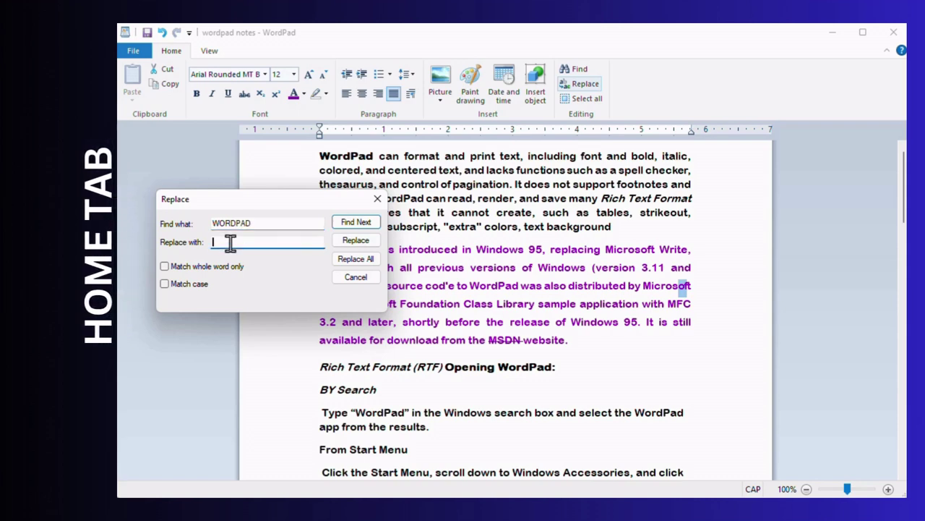
type("NOTEPAD")
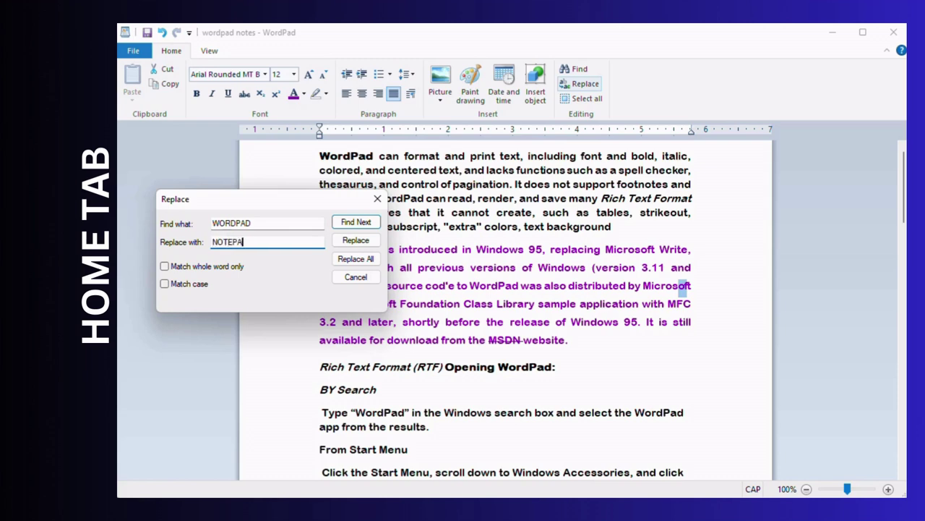
left_click(350, 259)
left_click(350, 287)
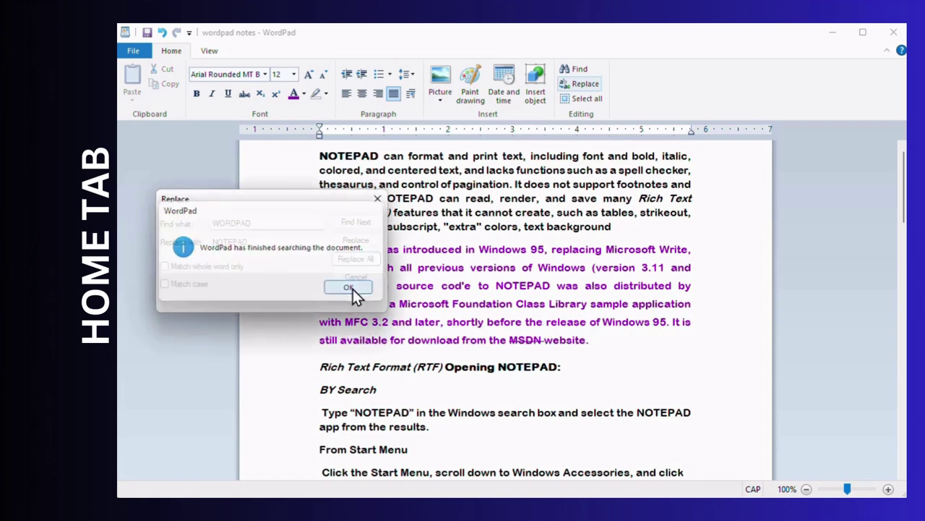
left_click(378, 198)
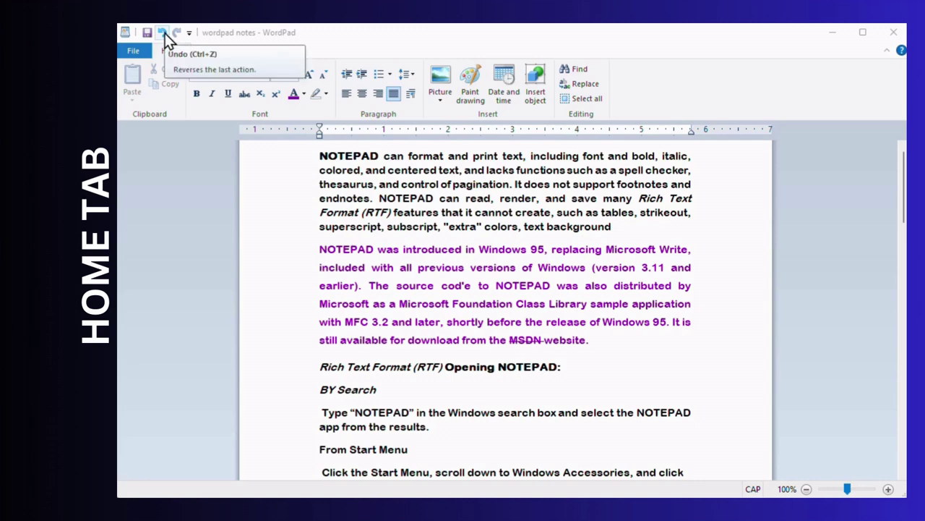
- Undo the last four edits so the text reads WordPad again, then select the whole document
left_click(165, 33)
left_click(165, 33)
left_click(164, 33)
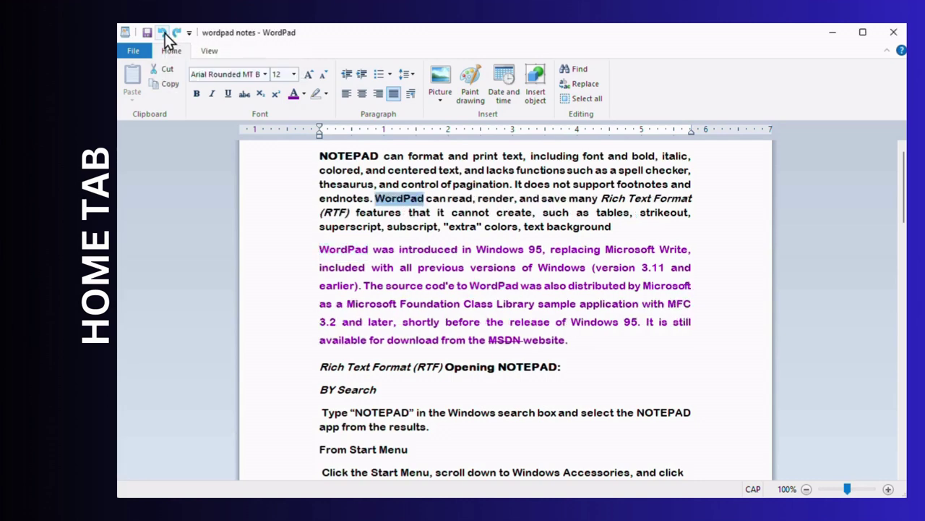
left_click(164, 33)
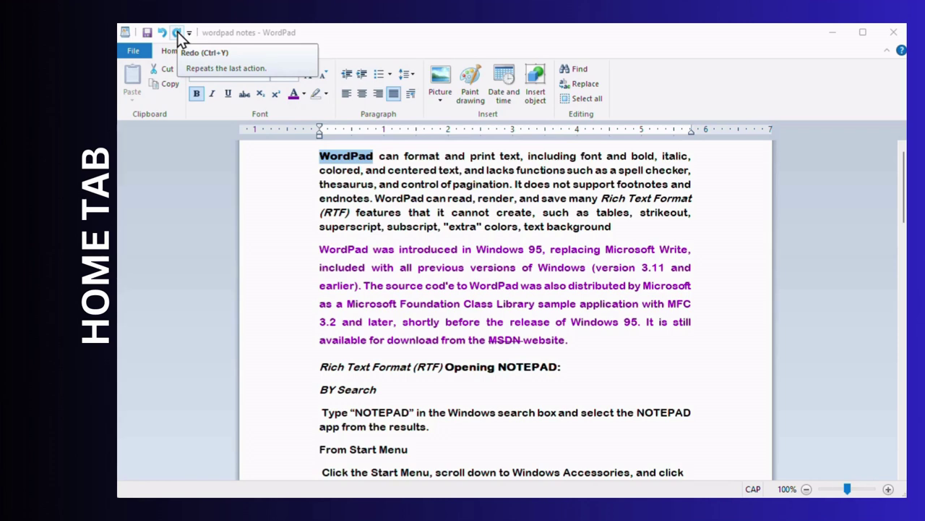
left_click(574, 102)
scroll(569, 193, "up", 15)
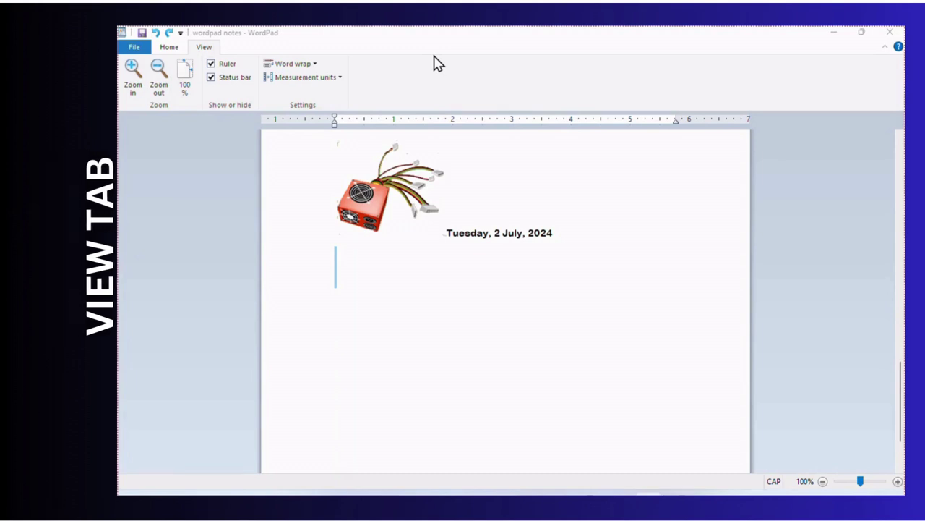
- Zoom the notes in step by step from 120% up to 190%
left_click(203, 48)
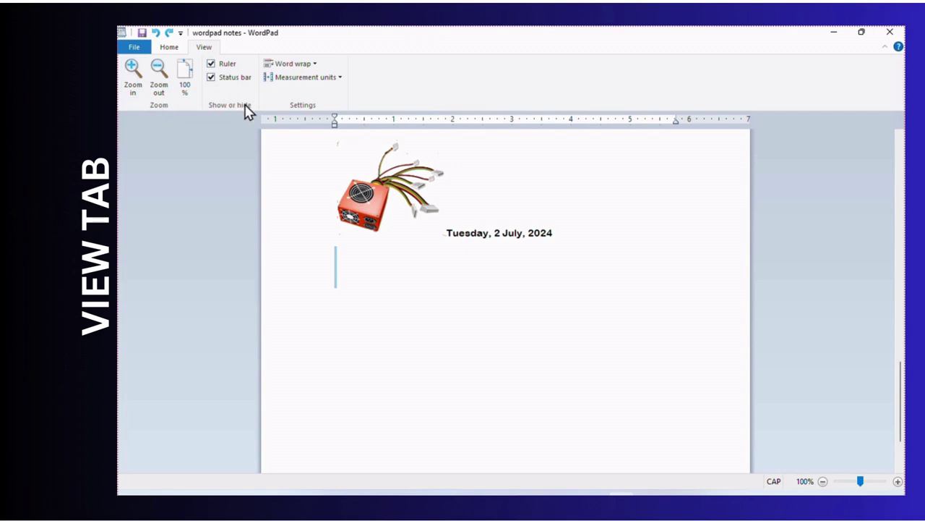
left_click(132, 70)
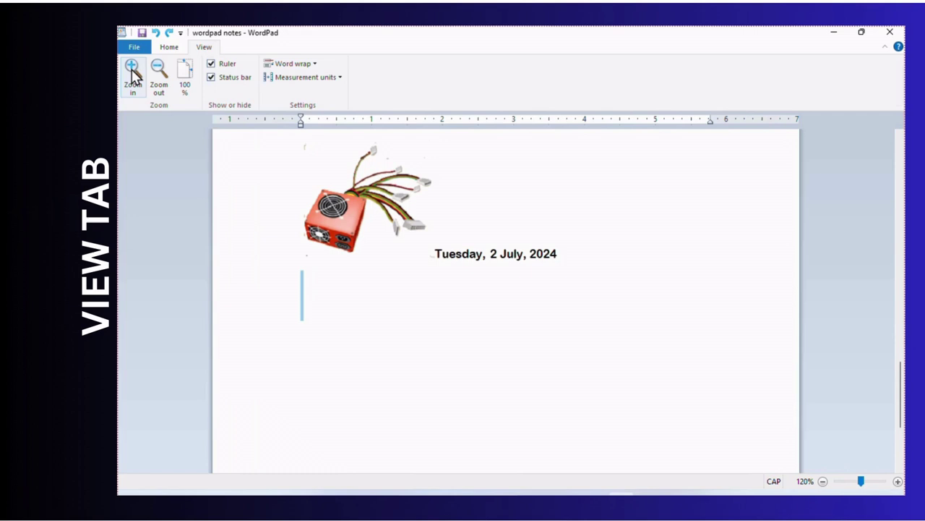
left_click(132, 71)
left_click(132, 70)
left_click(132, 71)
left_click(132, 71)
left_click(132, 70)
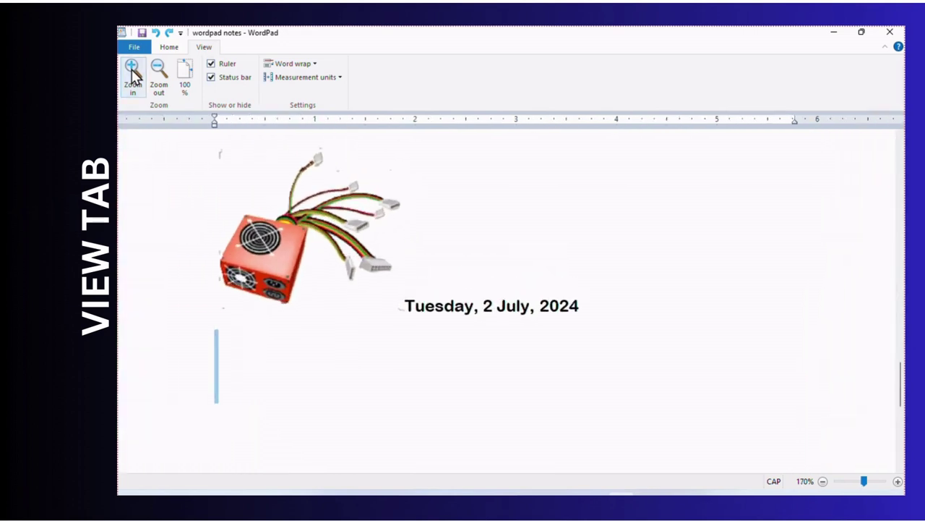
left_click(132, 70)
left_click(132, 70)
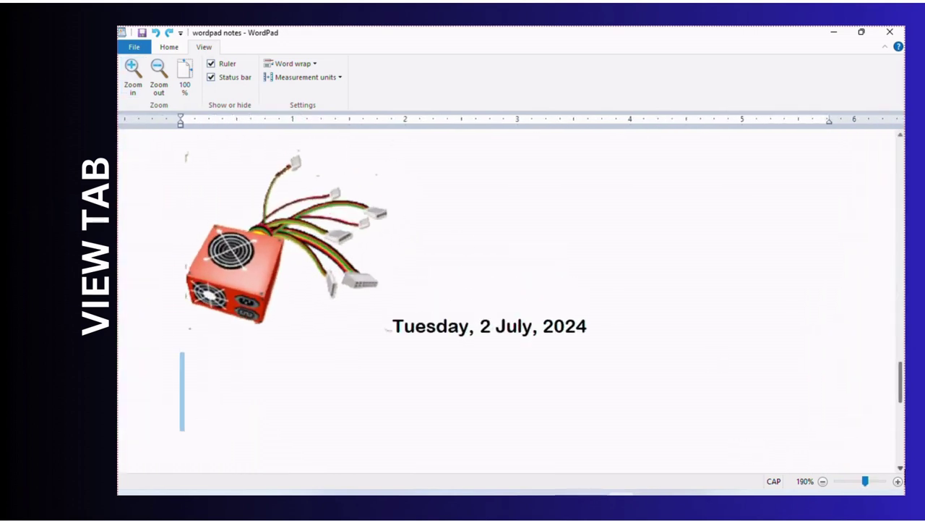
- Push the zoom to 500%, drop through 316%, 200% and 15%, then reset to 100%
left_click(898, 482)
left_click(898, 483)
left_click(898, 483)
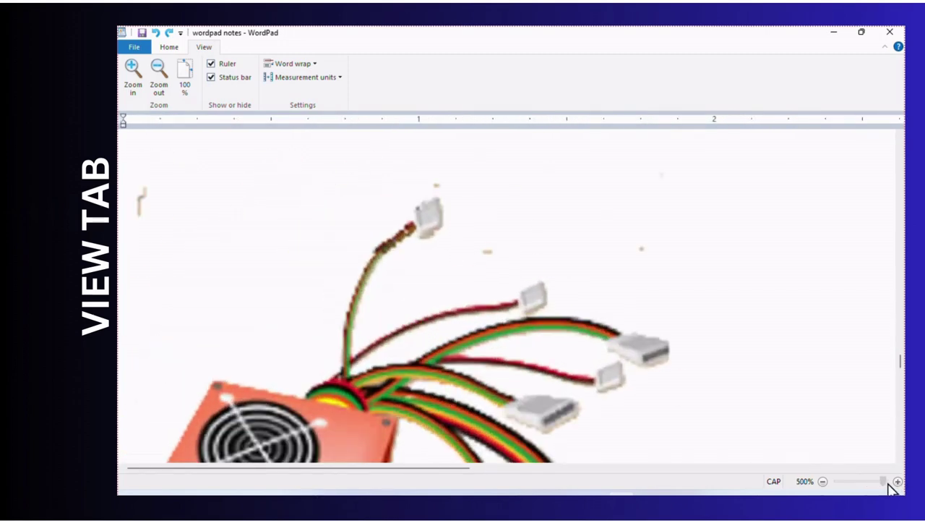
left_click_drag(883, 482, 873, 481)
left_click(159, 89)
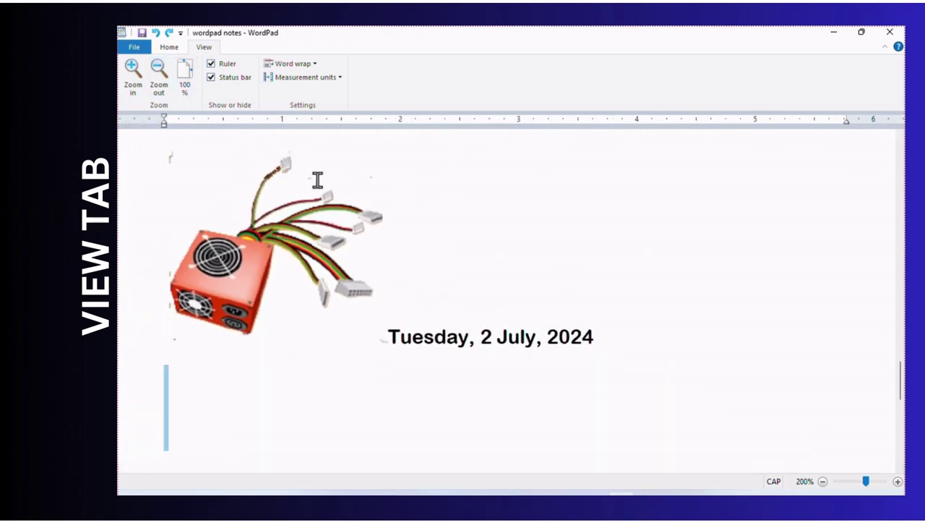
left_click_drag(866, 481, 838, 481)
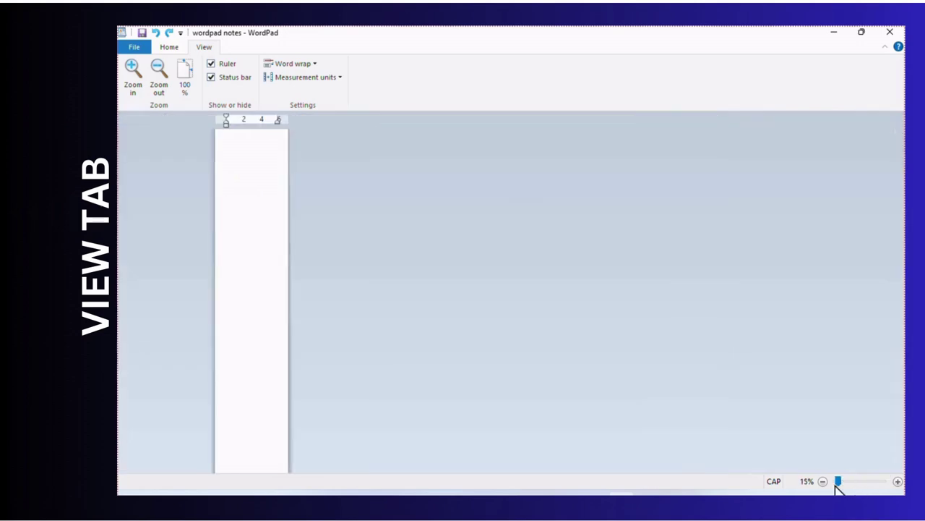
left_click(185, 79)
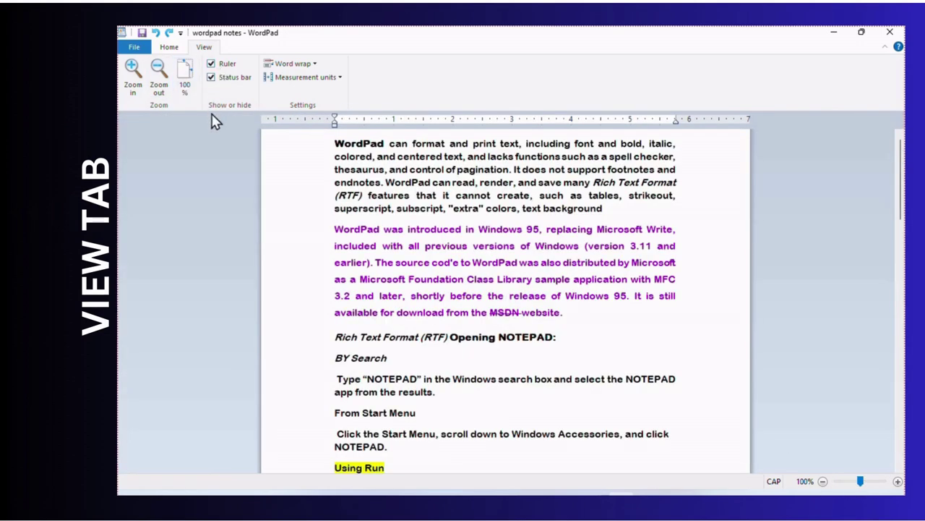
left_click(211, 64)
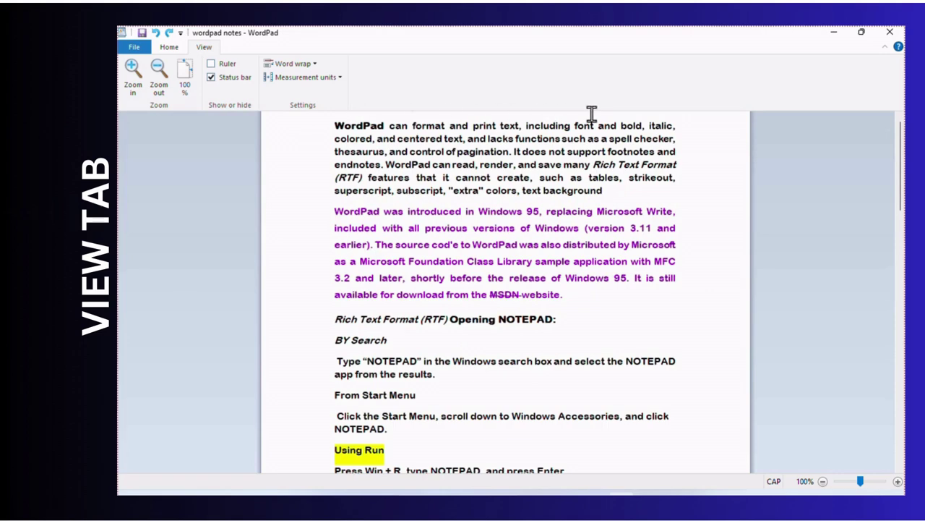
left_click(211, 64)
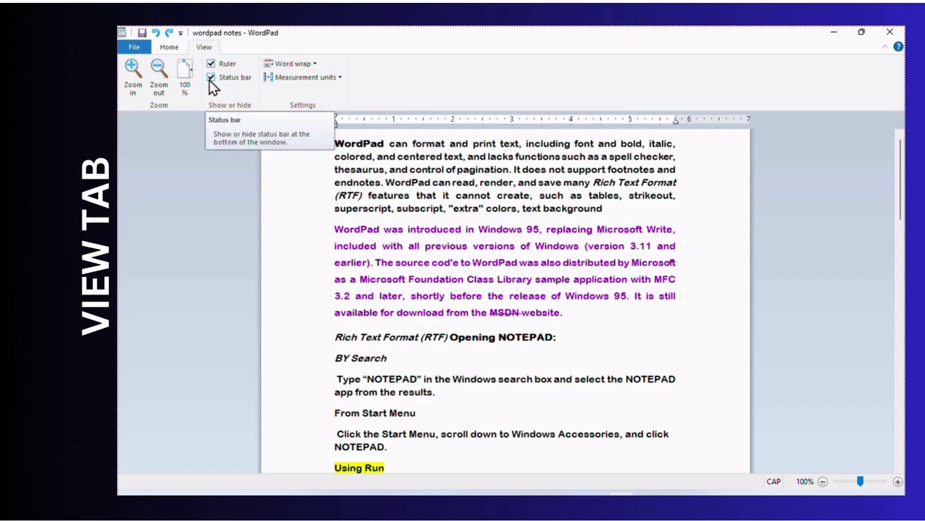
left_click(211, 80)
left_click(212, 79)
left_click(211, 79)
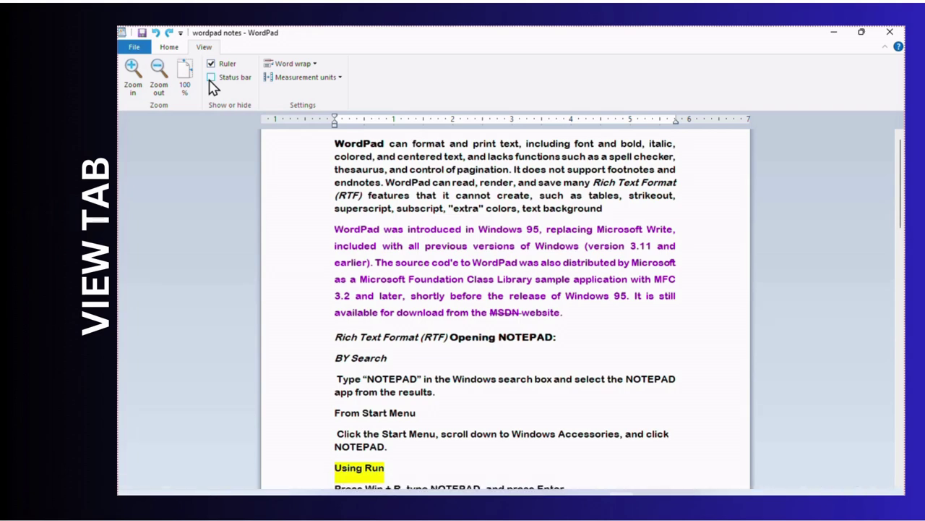
left_click(211, 78)
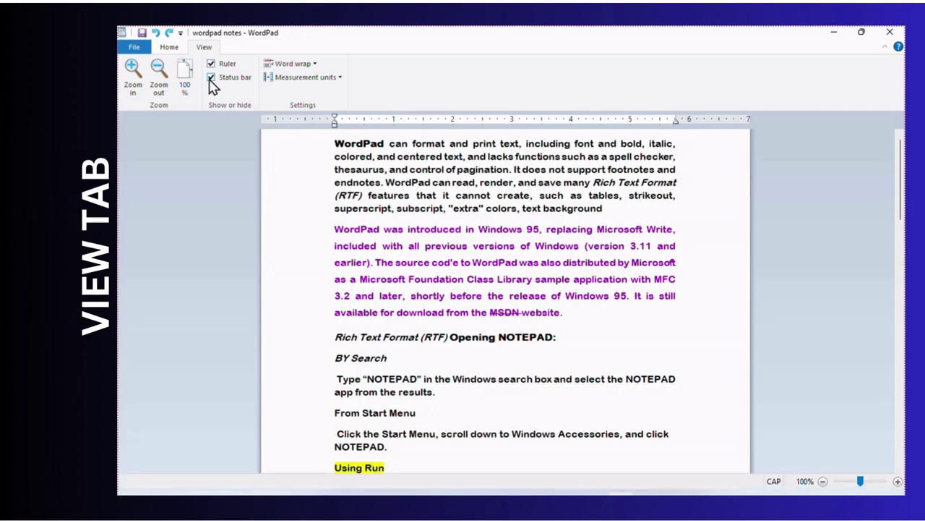
- Try No wrap on the notes first, then set Word wrap to Wrap to window
left_click(317, 64)
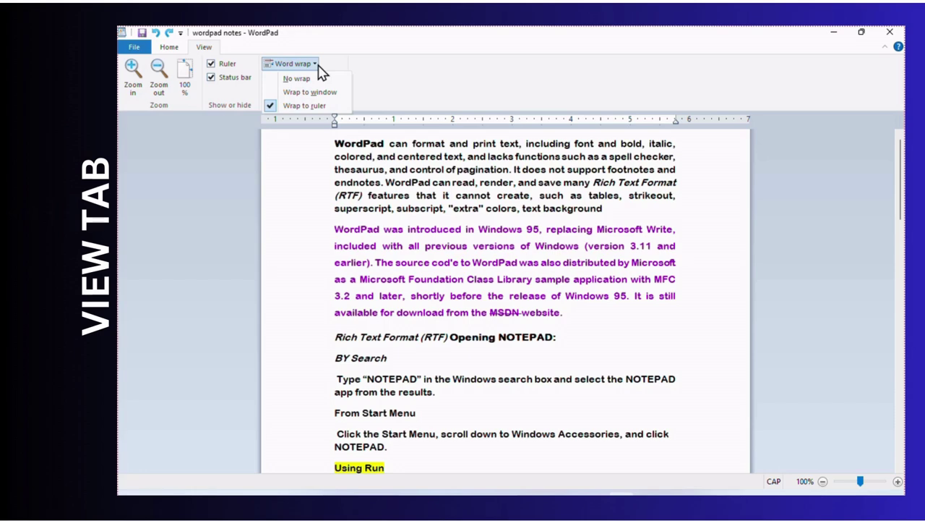
left_click(295, 78)
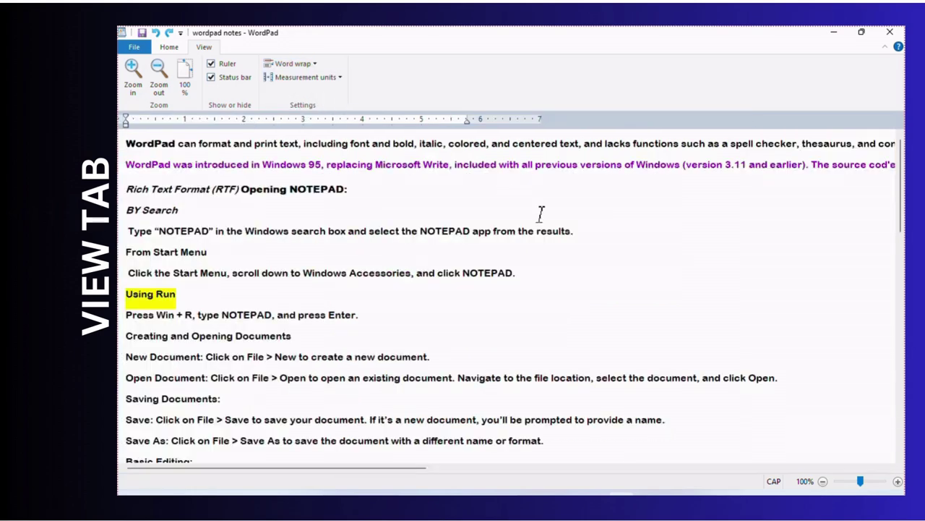
scroll(174, 192, "down", 2)
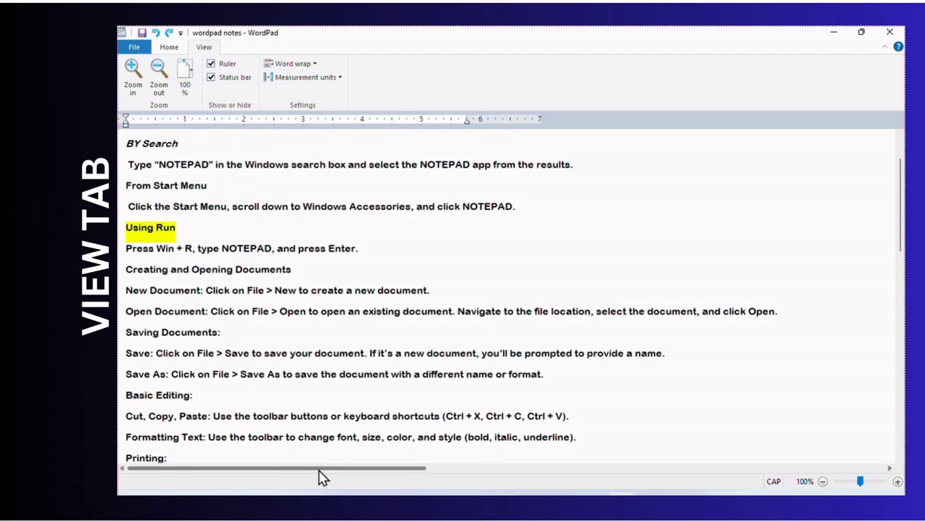
mouse_move(321, 468)
left_mouse_down()
mouse_move(620, 467)
mouse_move(832, 430)
mouse_move(659, 479)
mouse_move(327, 470)
left_mouse_up()
scroll(427, 264, "up", 1)
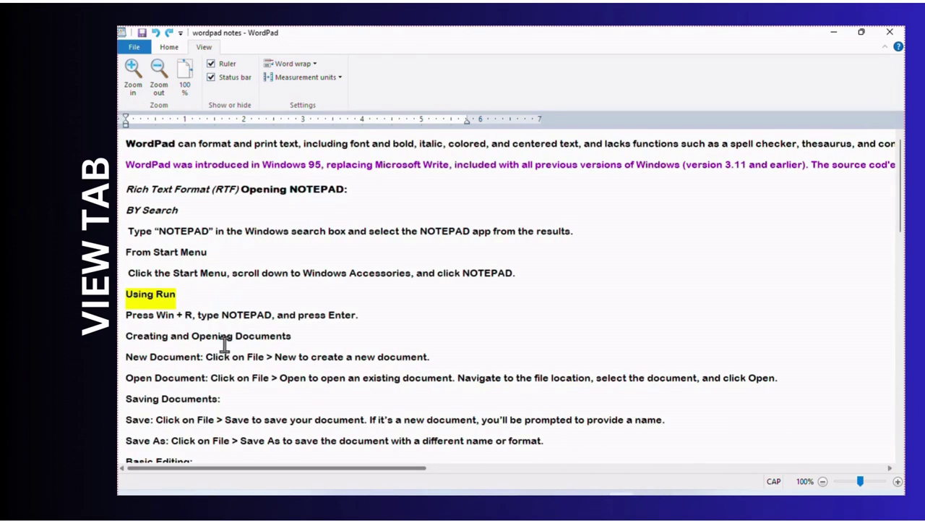
left_click(310, 64)
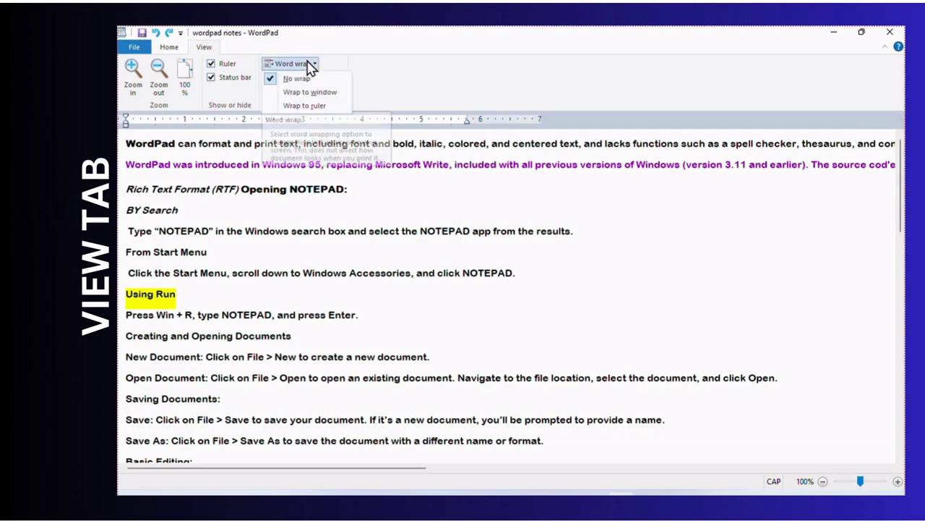
left_click(301, 93)
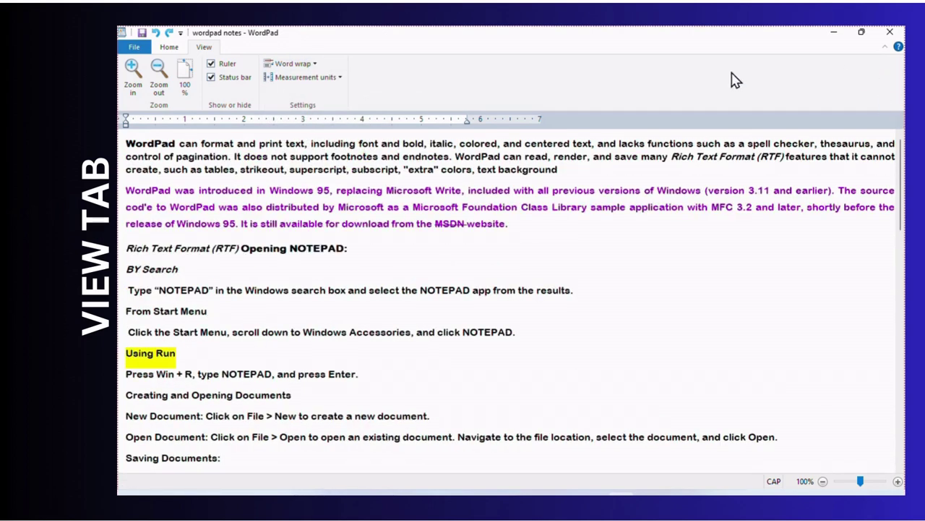
- Restore the WordPad window and narrow it so the notes rewrap
left_click(861, 33)
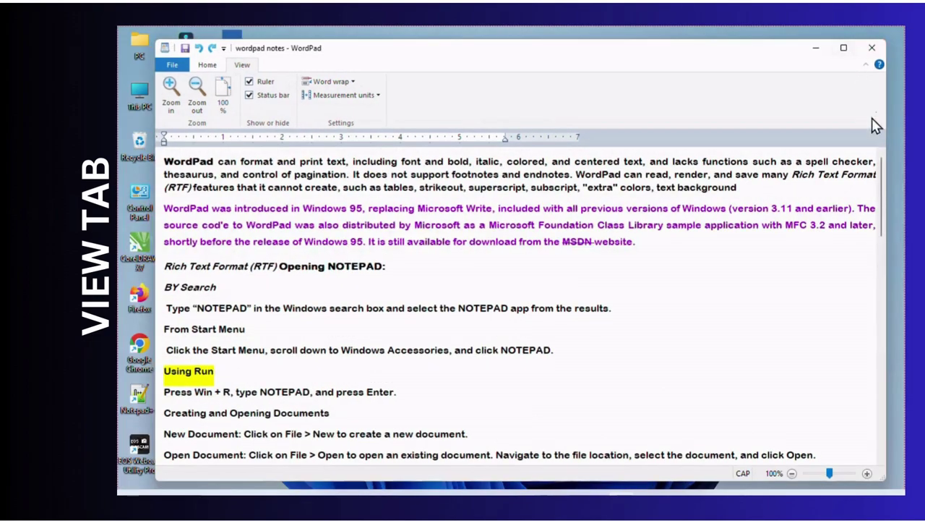
left_click_drag(886, 135, 602, 159)
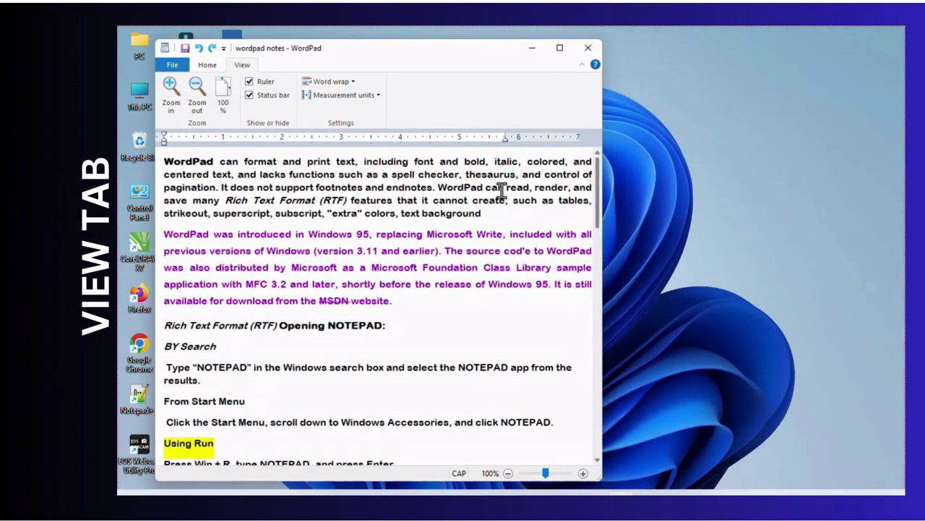
scroll(598, 228, "down", 2)
left_click_drag(597, 227, 599, 150)
- Set Word wrap to Wrap to ruler and maximize the window again
left_click(350, 83)
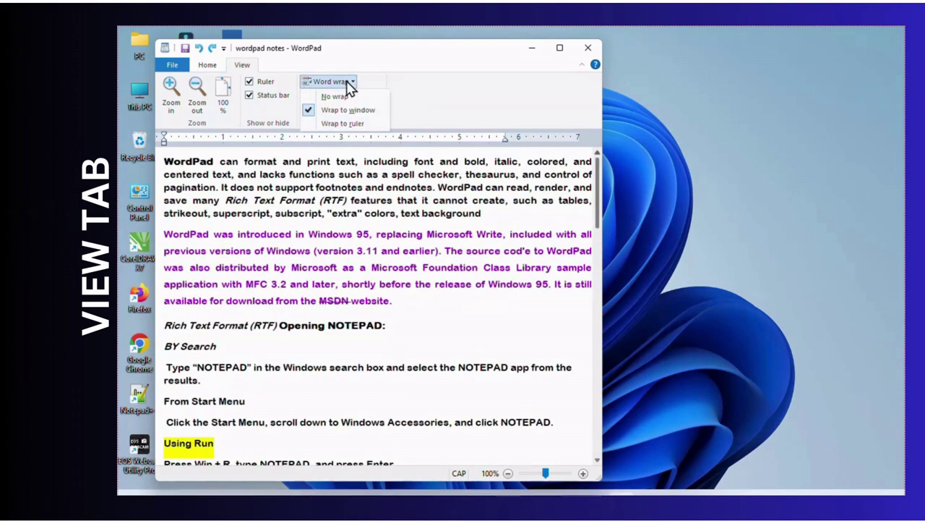
left_click(348, 110)
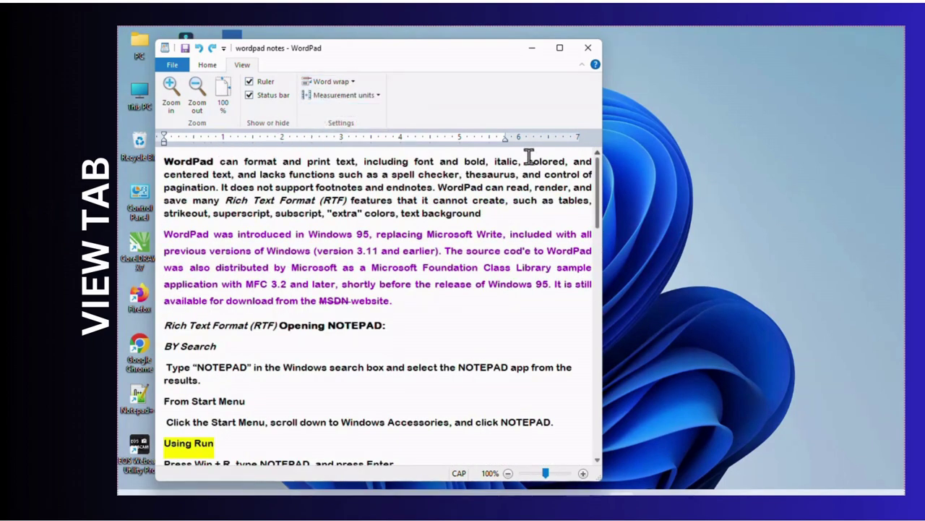
left_click(331, 82)
left_click(344, 123)
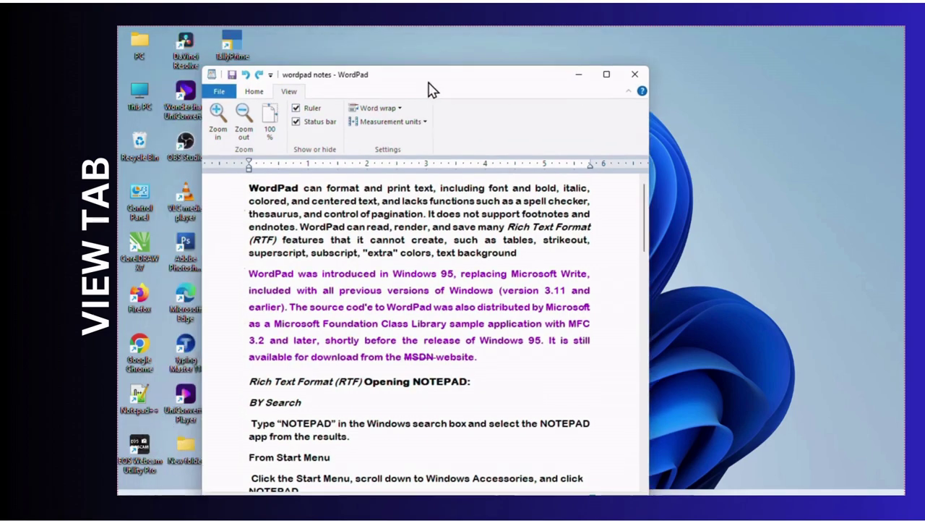
left_click(658, 94)
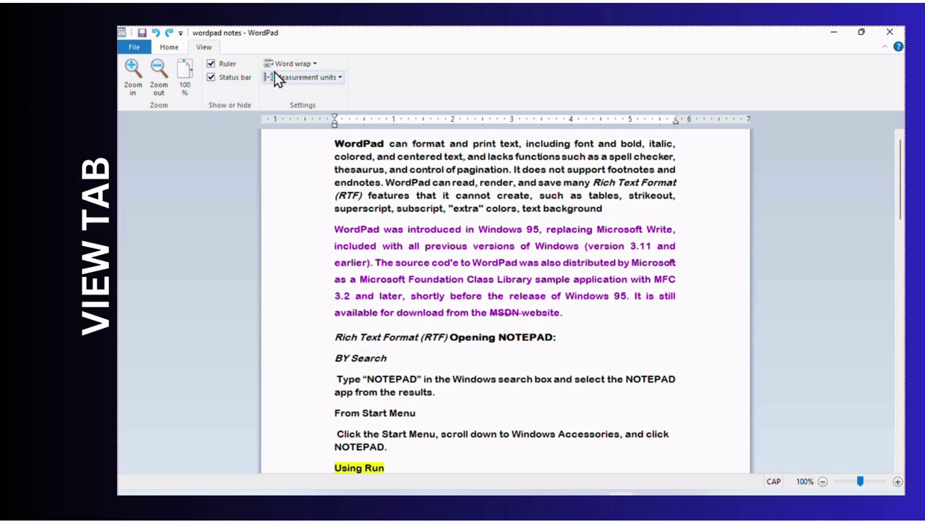
left_click(306, 64)
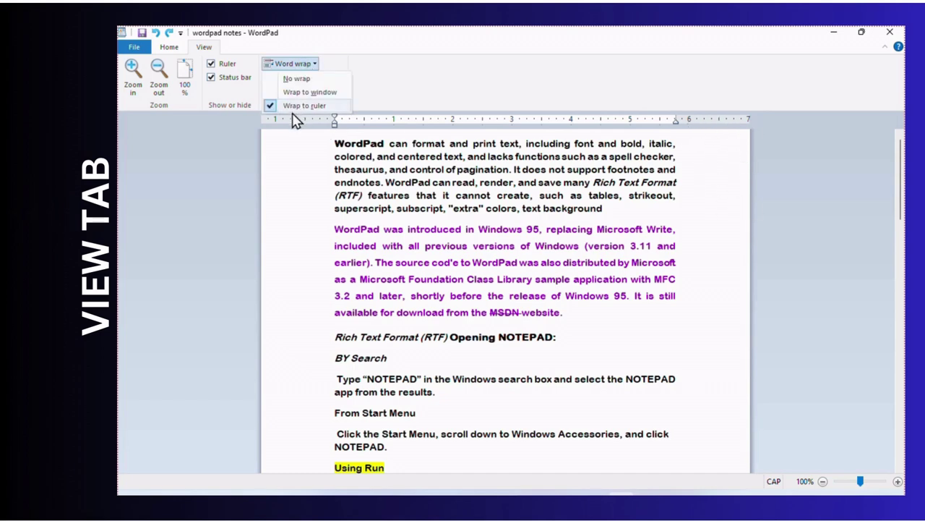
left_click(382, 68)
left_click(337, 78)
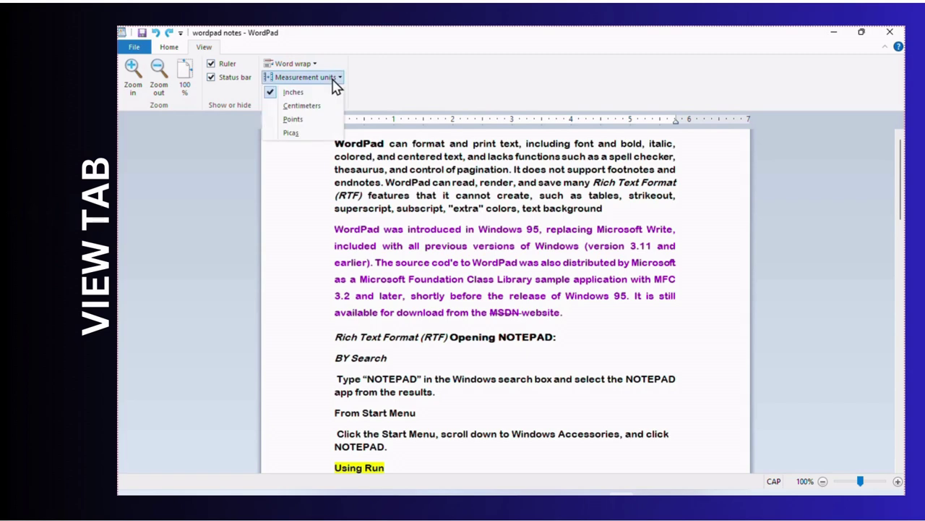
left_click(301, 106)
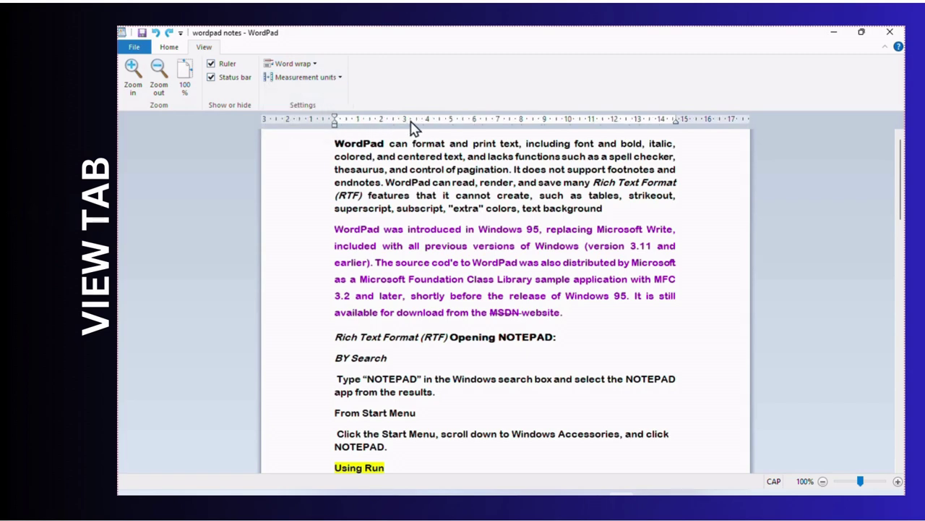
left_click(331, 78)
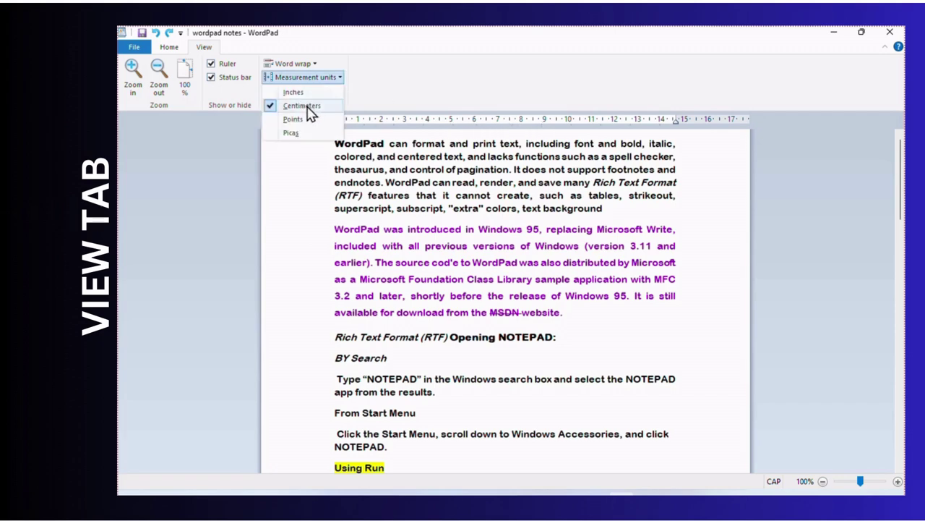
left_click(313, 118)
left_click(333, 85)
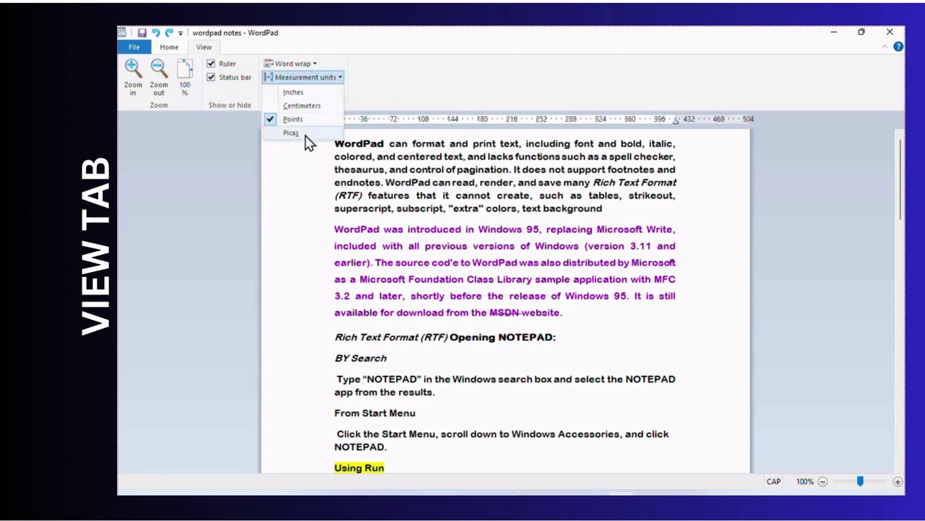
left_click(297, 130)
left_click(316, 78)
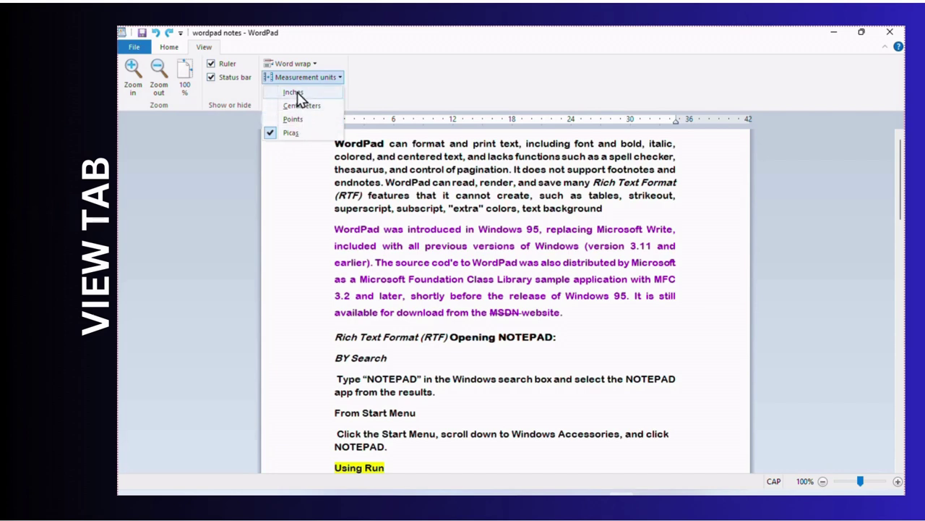
left_click(293, 91)
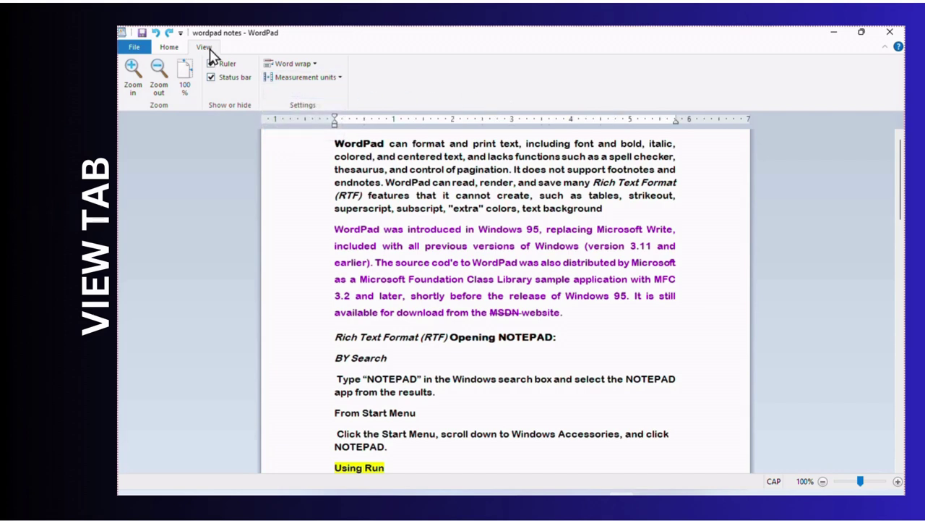
- From the Home tab, use Alt then F KeyTips to show the File menu with recent 'wordpad notes' files
left_click(134, 47)
left_click(177, 330)
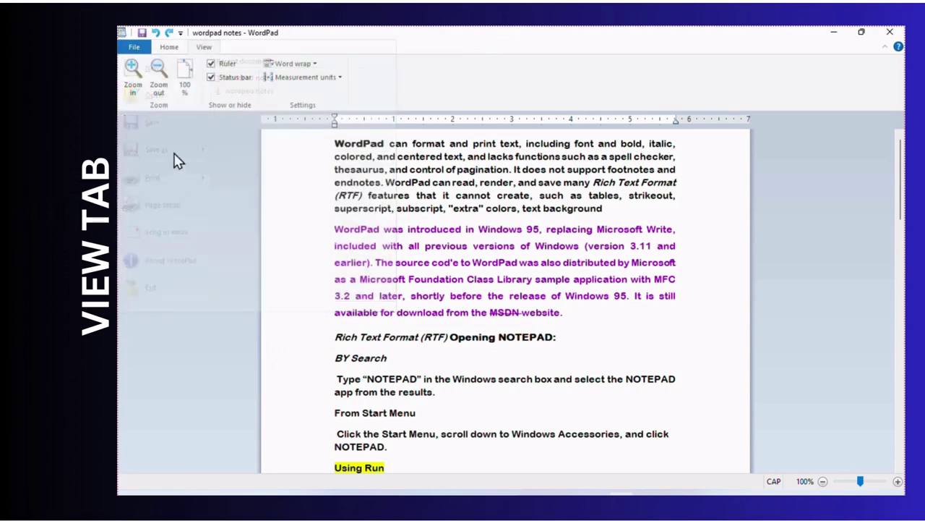
left_click(169, 47)
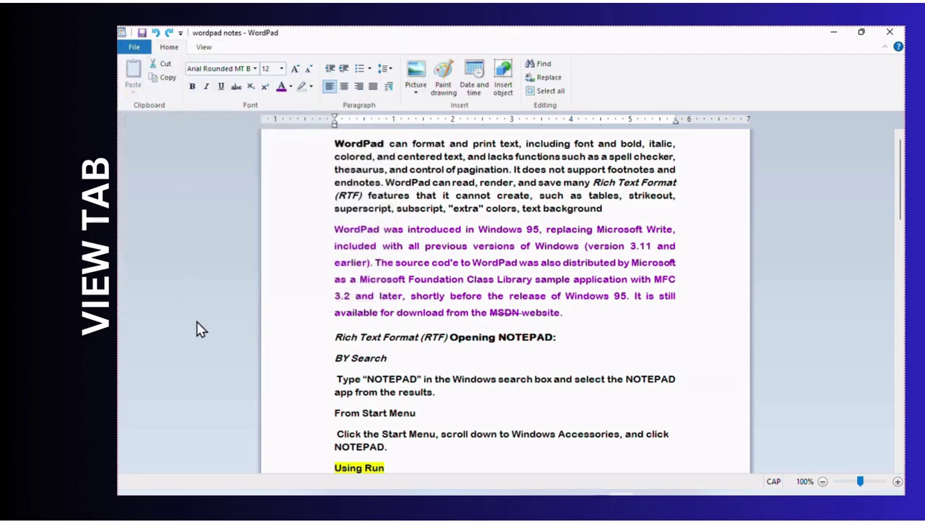
key("alt")
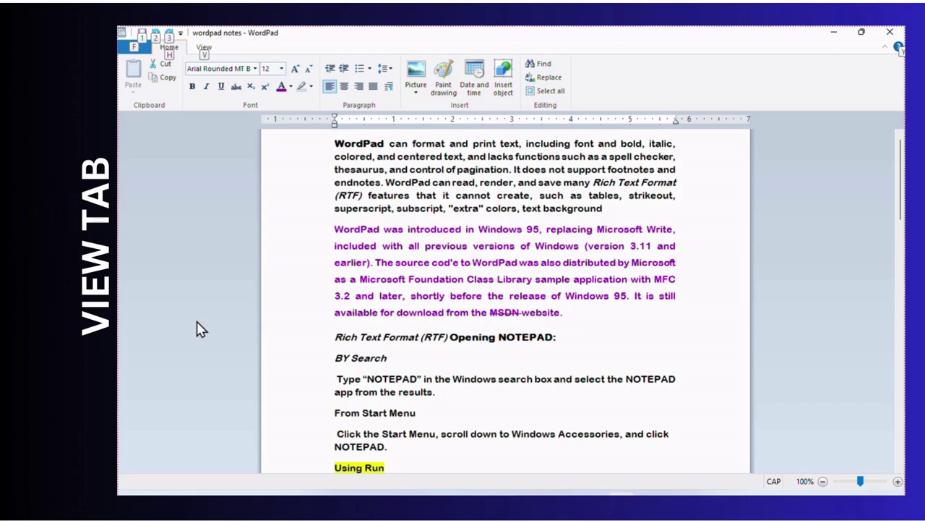
key("f")
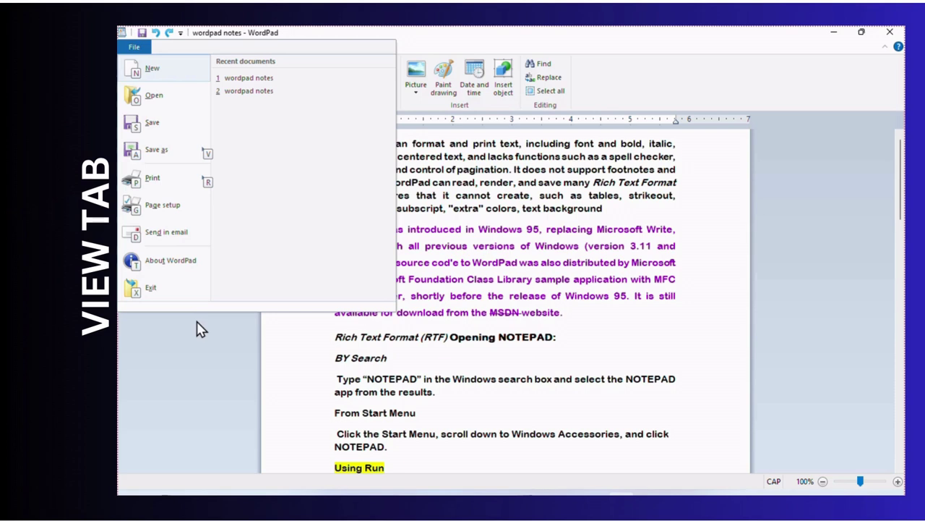
- Peek at the print options, close the File menu, and show Home tab KeyTips with Alt, H
key("r")
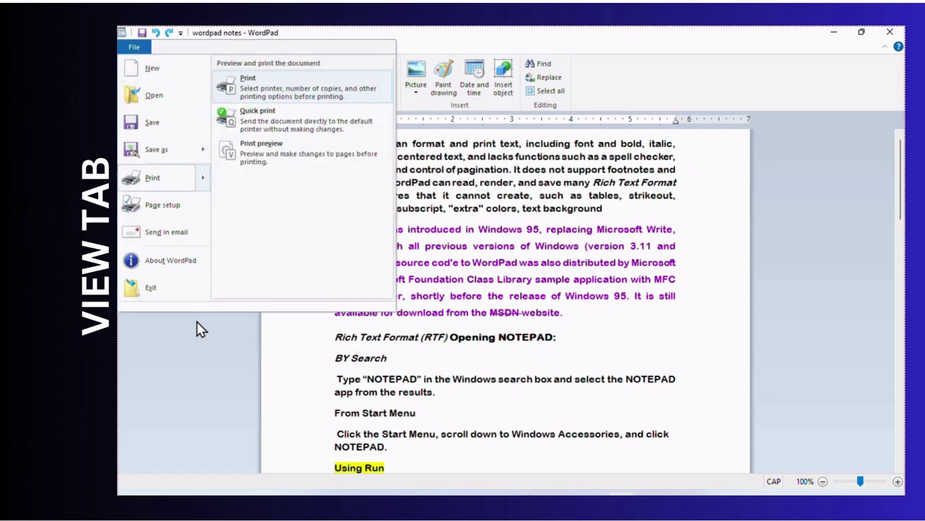
key("Escape")
key("Escape")
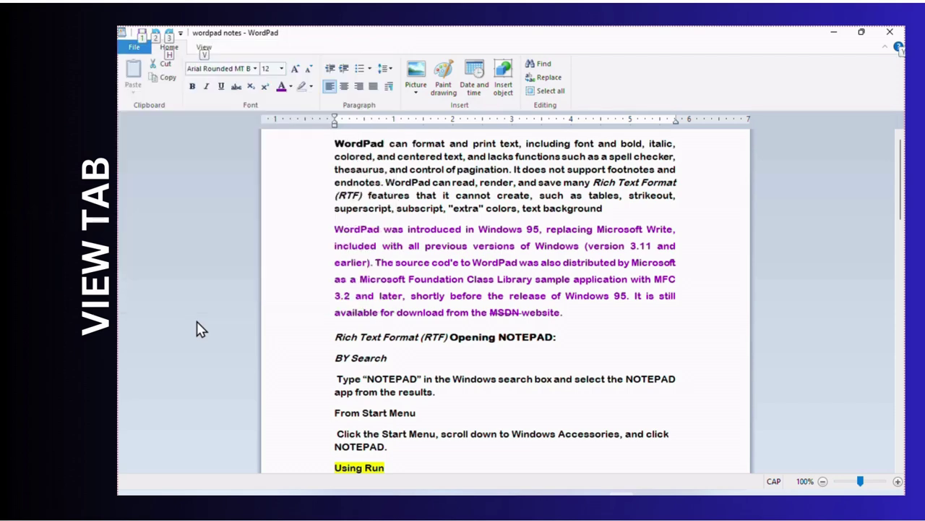
key("Escape")
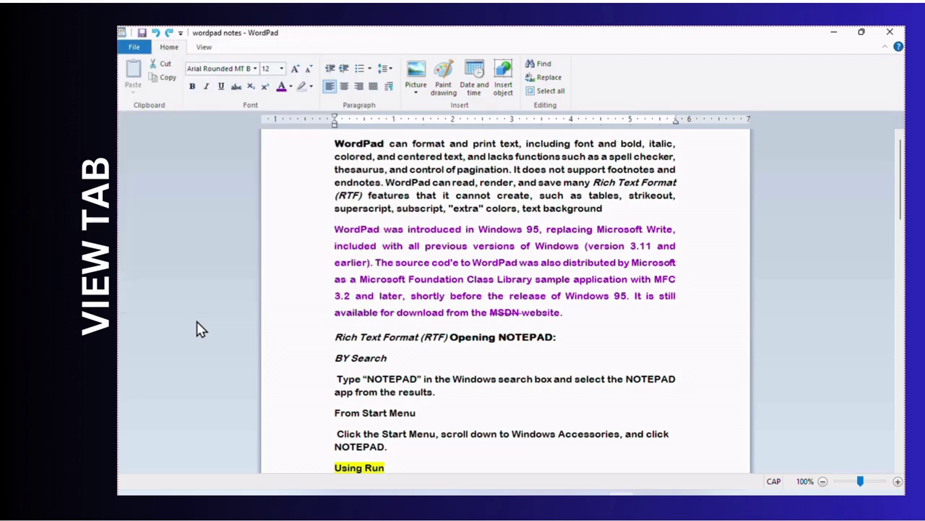
key("alt")
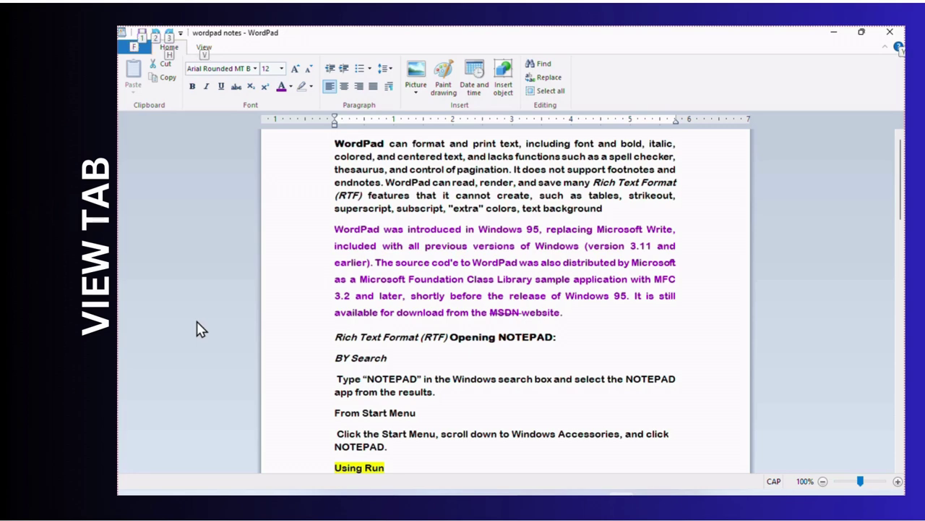
key("h")
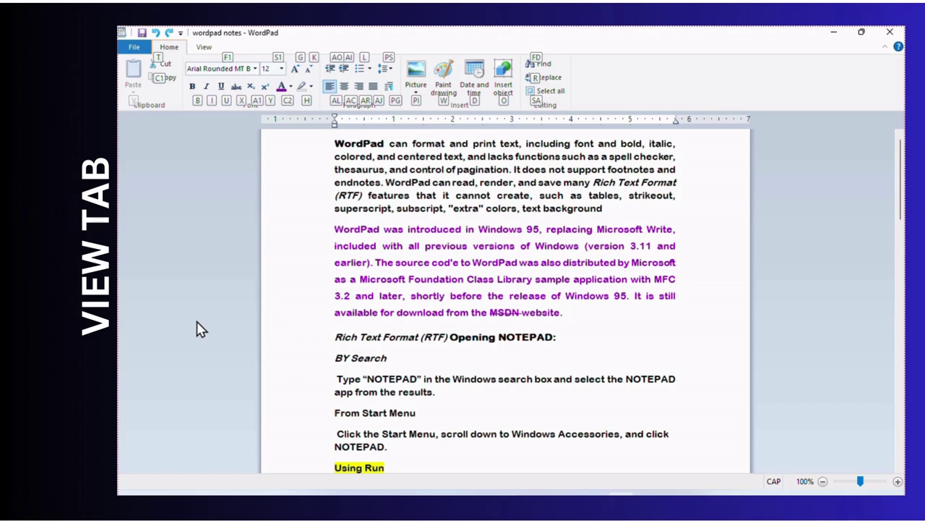
- Set Word wrap to No wrap using the Alt, V, W, N KeyTips
key("alt")
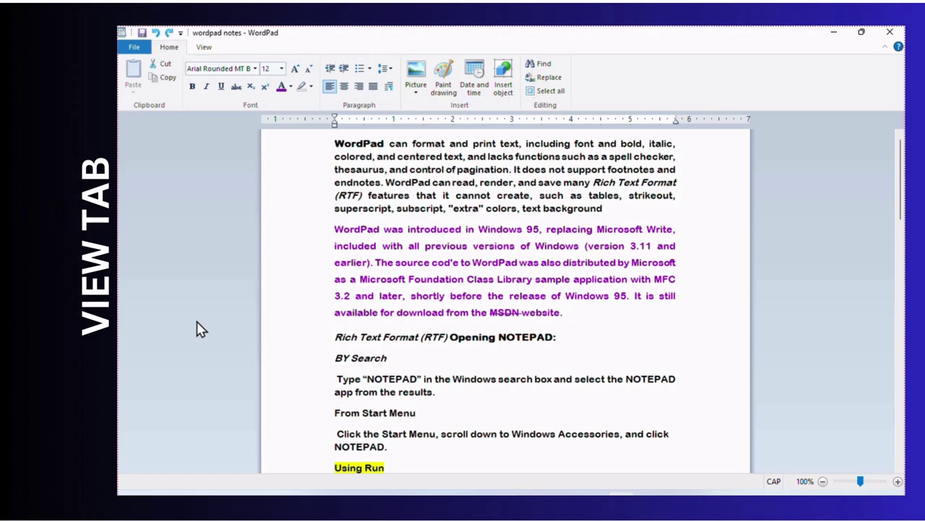
key("alt")
key("v")
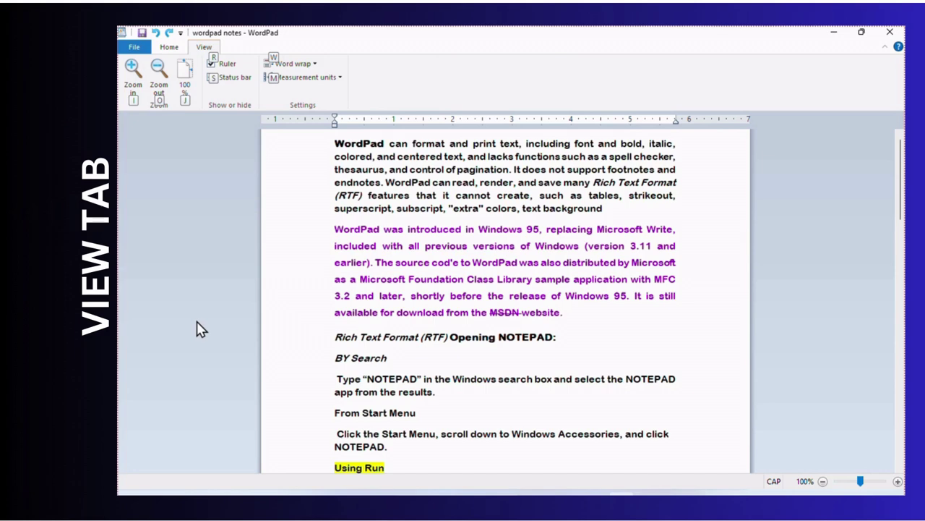
key("w")
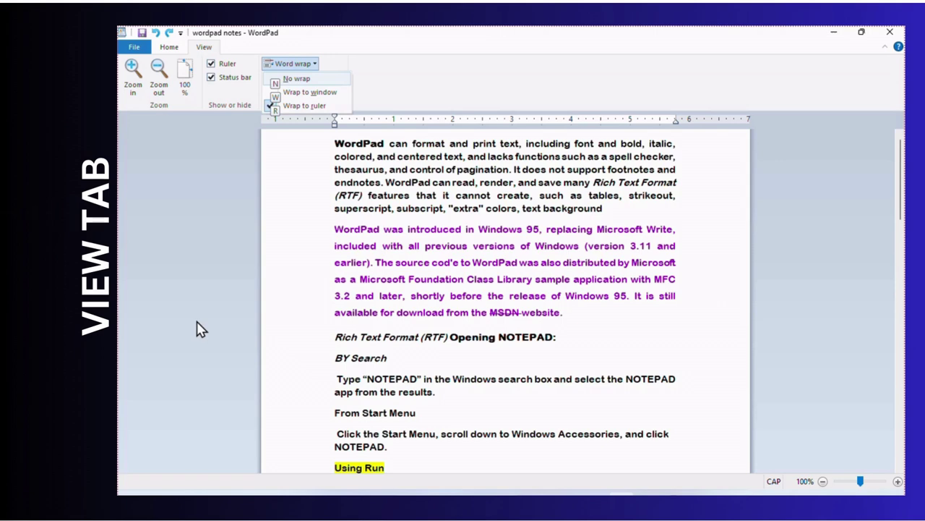
key("n")
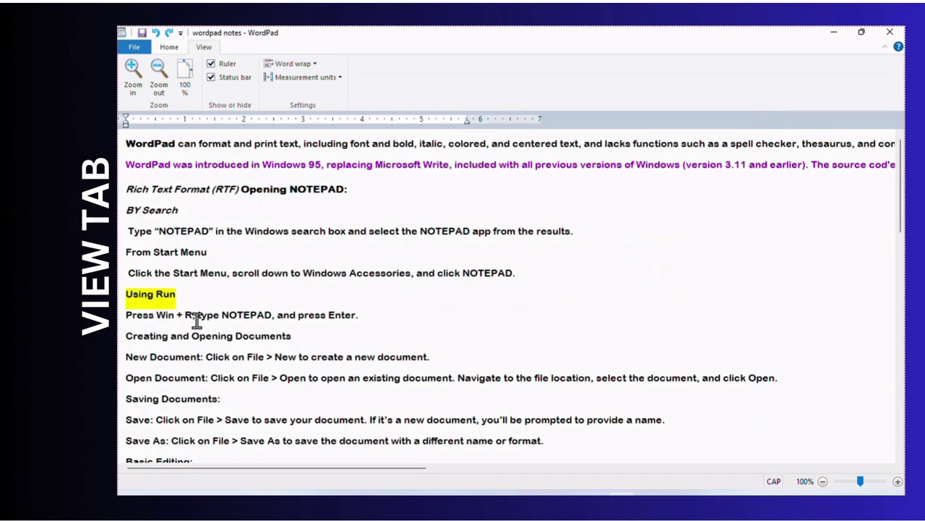